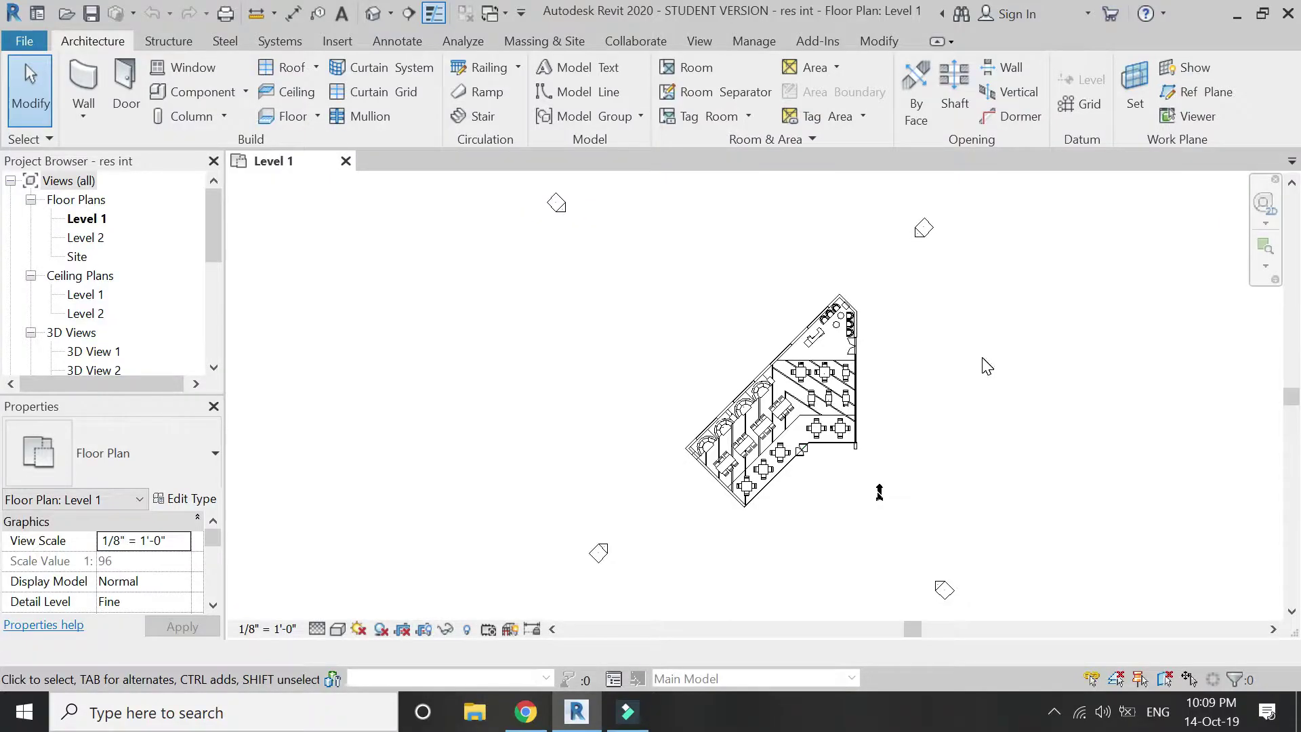
Step: Zoom into the Level 1 floor plan and switch to the View ribbon tab
scroll(931, 451, "up", 4)
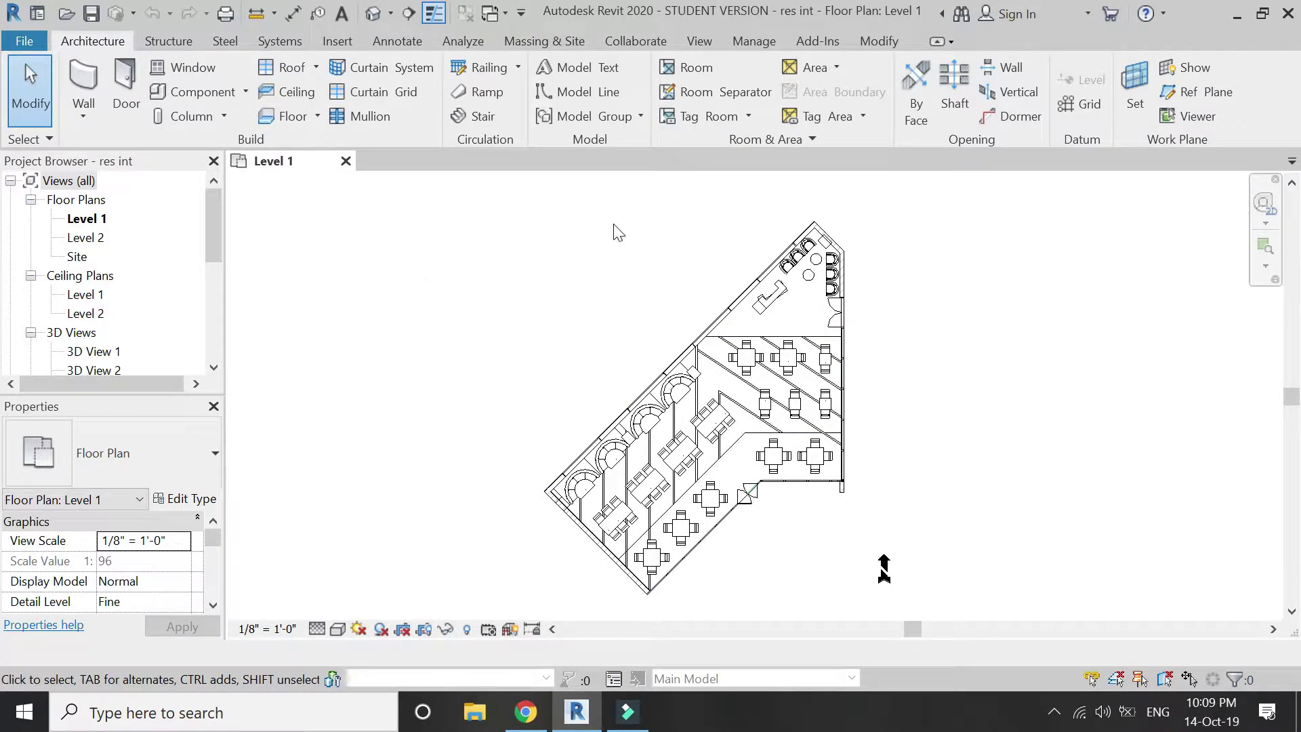
left_click(699, 42)
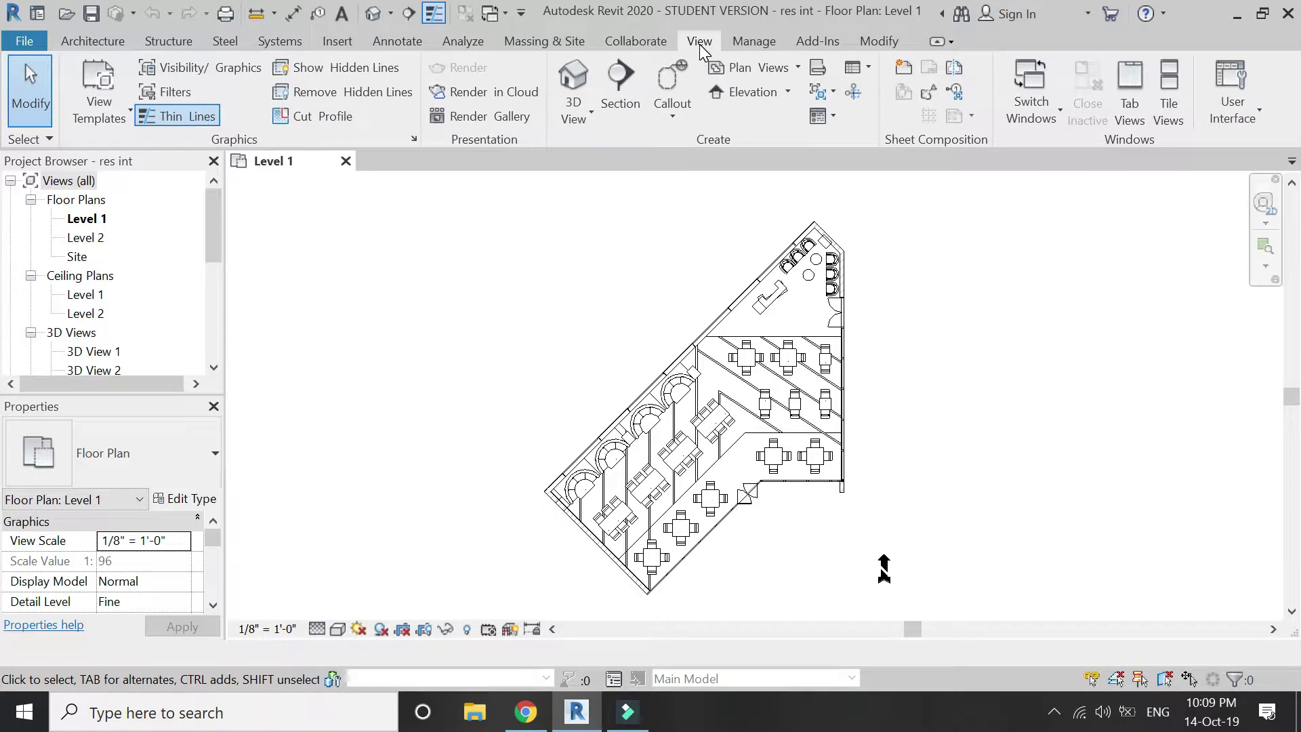
Step: Place a 3D camera with its eye in the dining area, aimed across the room
left_click(580, 119)
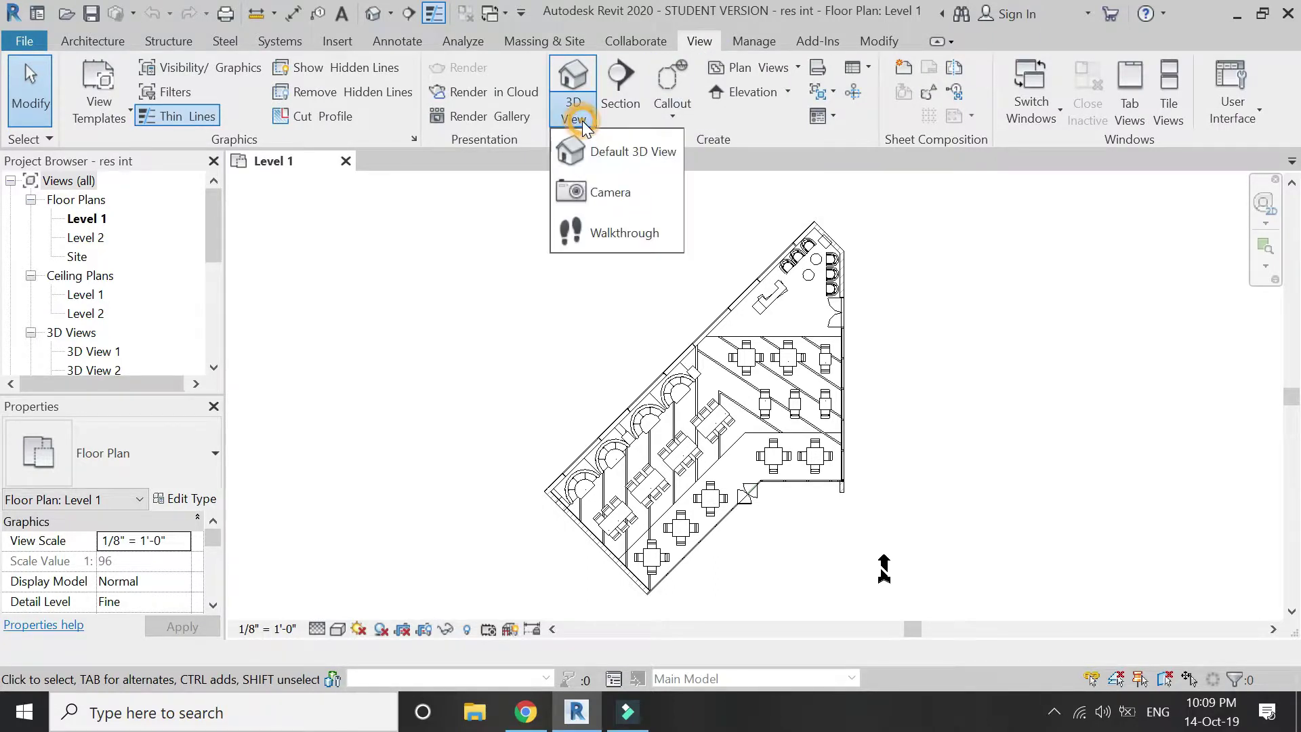
left_click(600, 191)
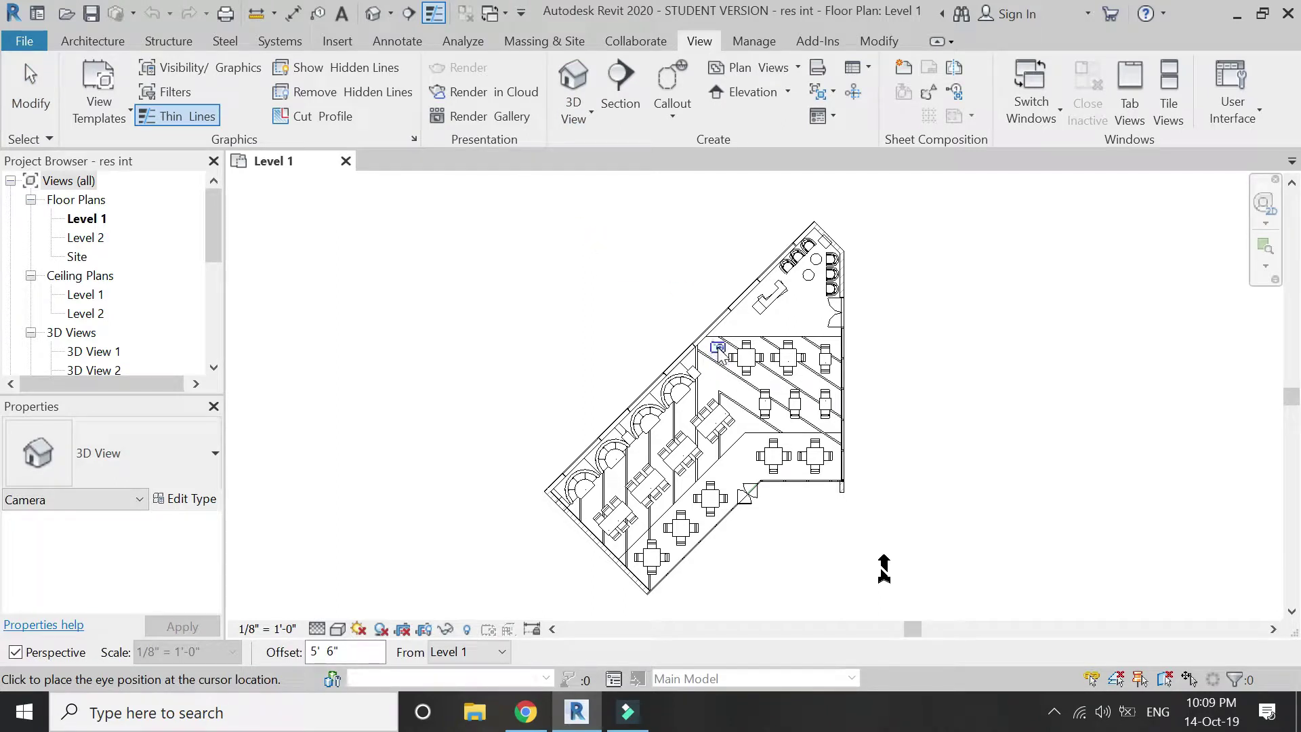
left_click(735, 380)
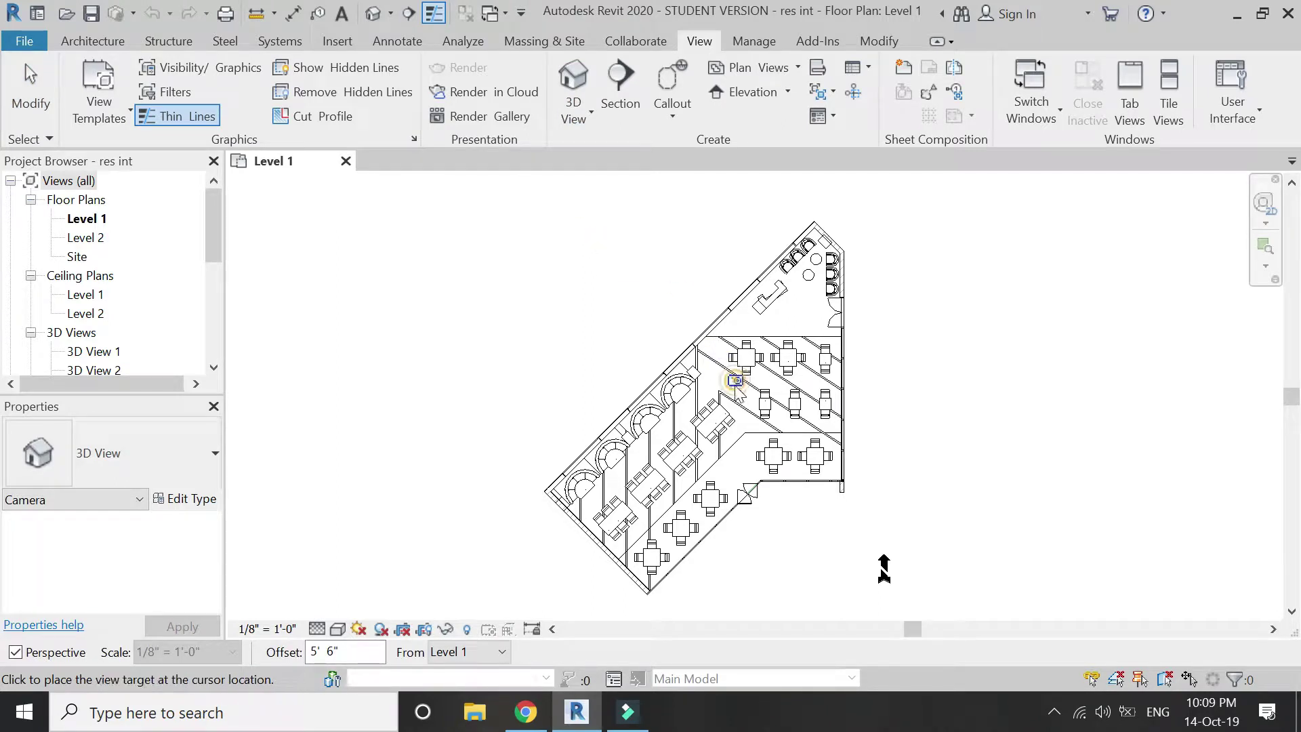
left_click(596, 551)
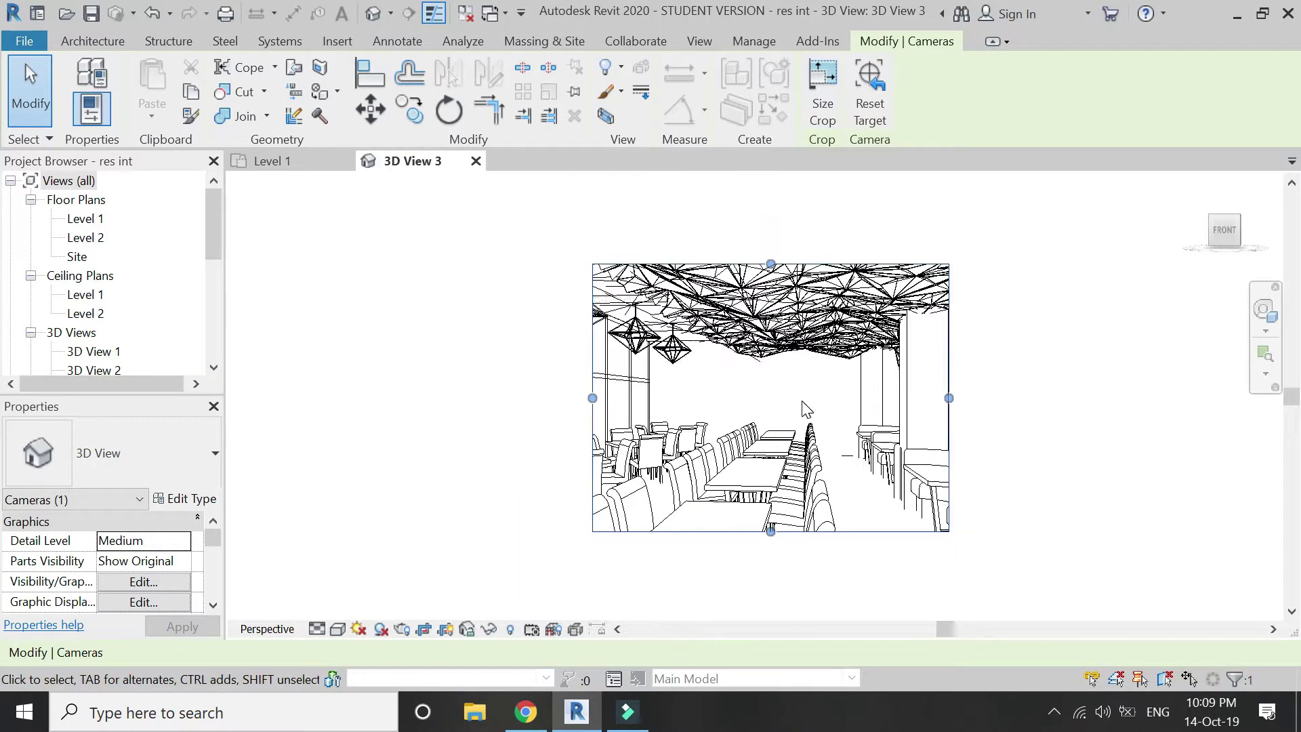
Step: Drag the camera view's crop edges outward left, right and down to frame more dining room
scroll(859, 385, "up", 2)
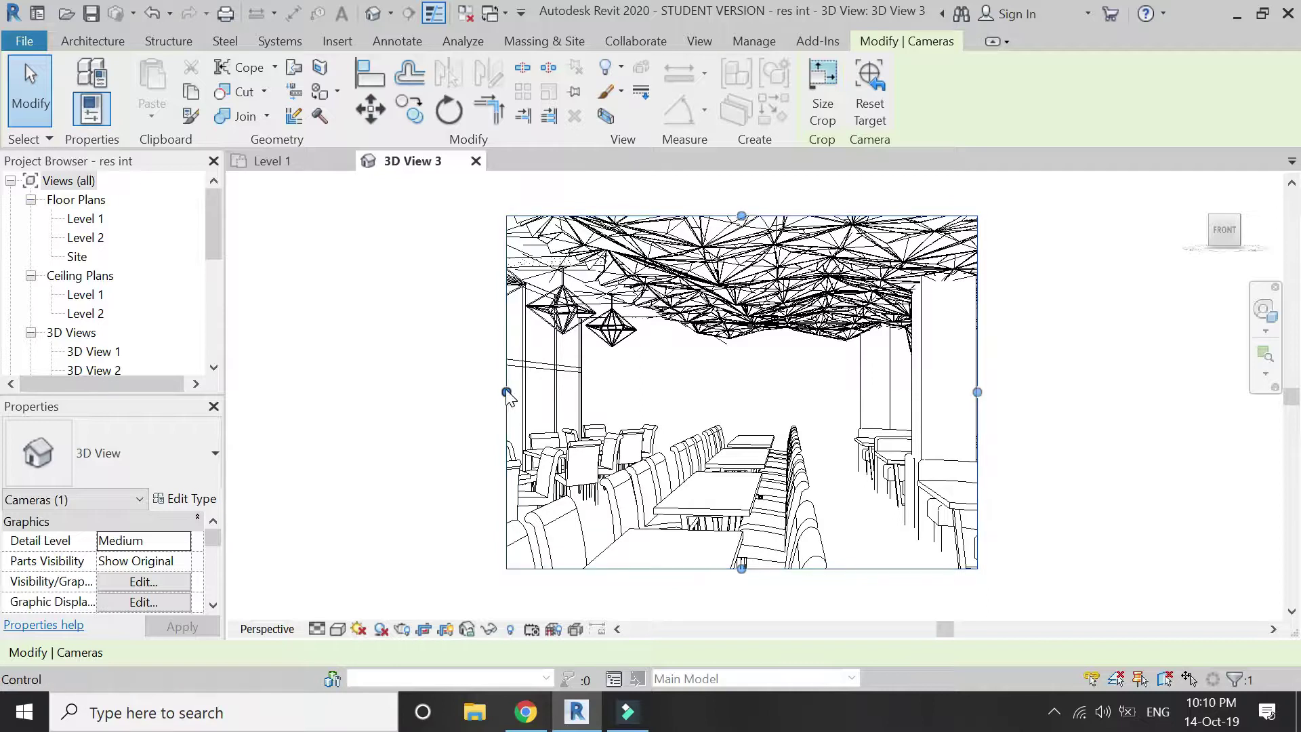
left_click_drag(506, 392, 359, 392)
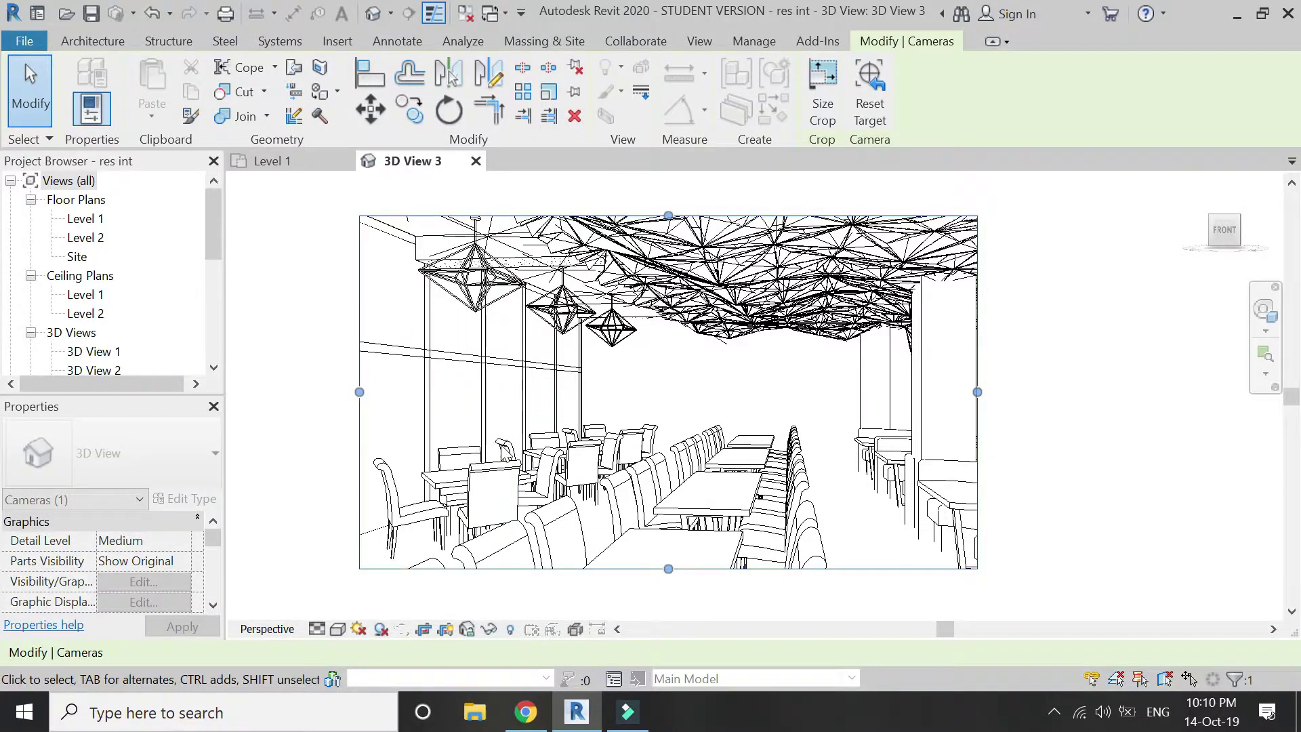
left_click_drag(628, 263, 637, 225)
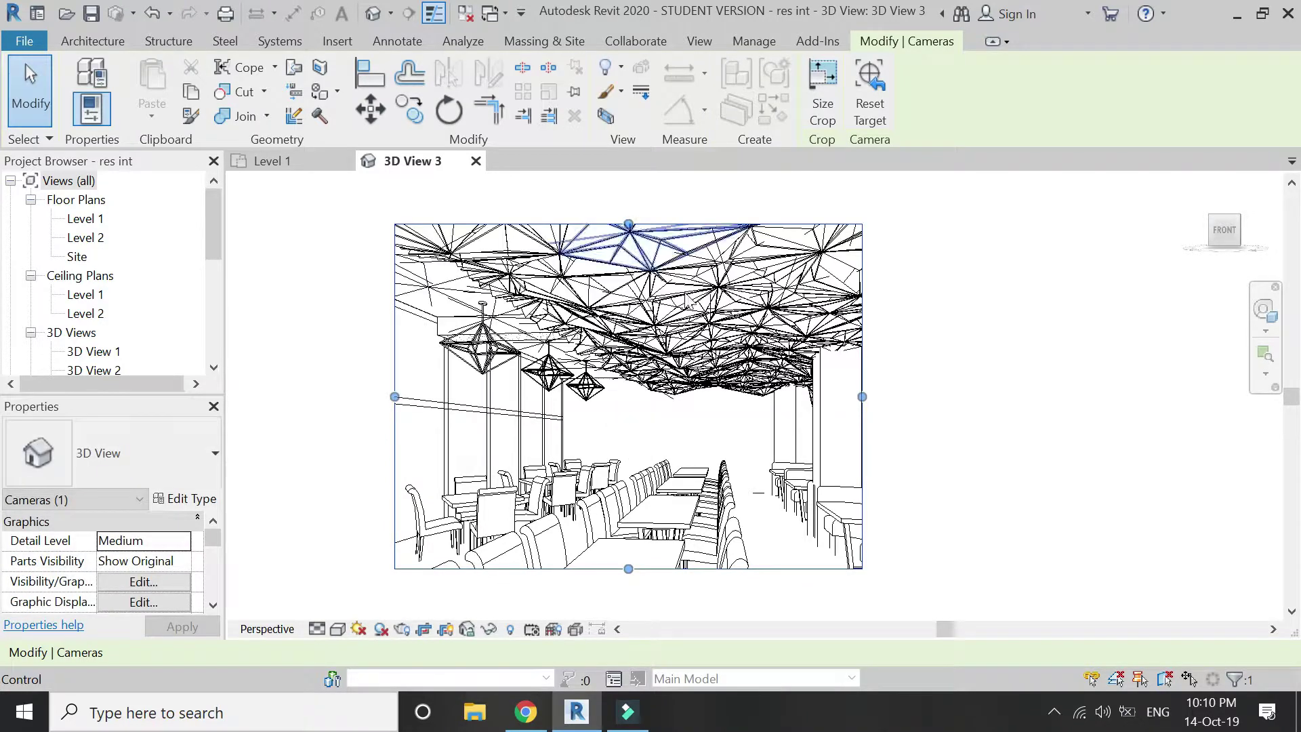
left_click_drag(862, 397, 971, 398)
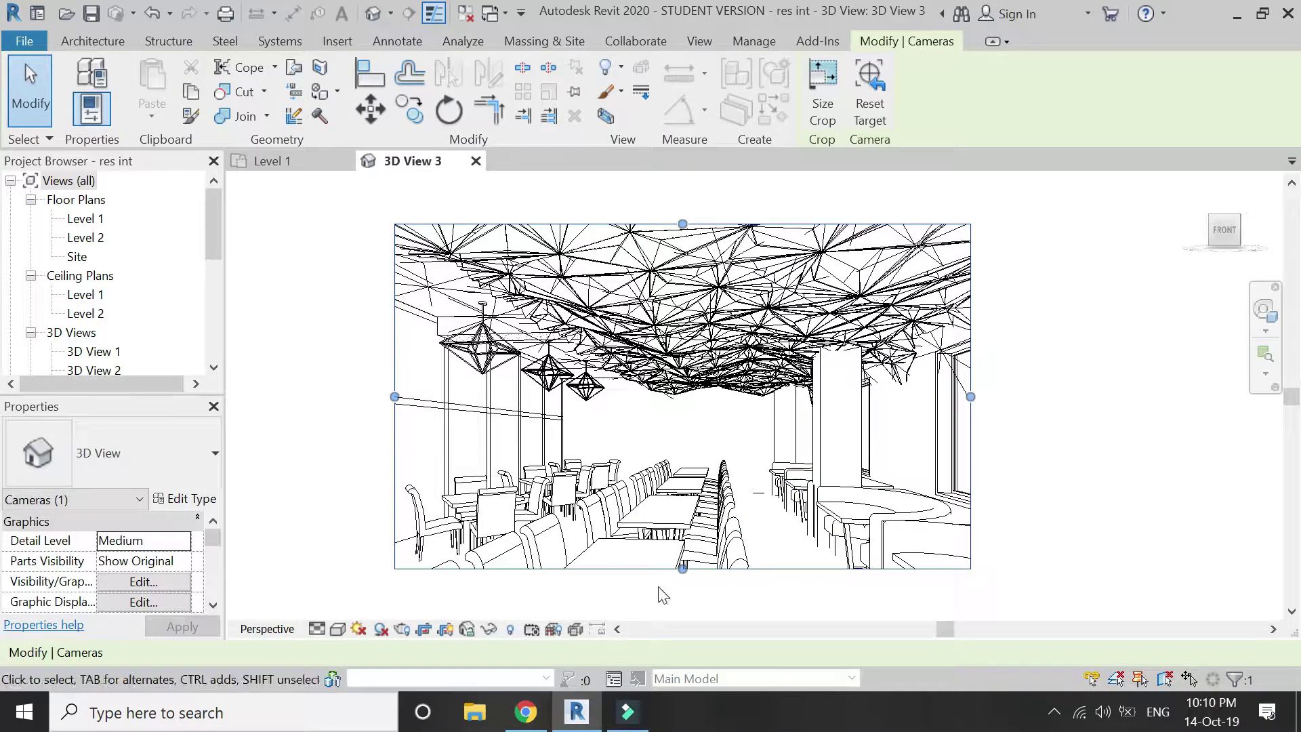
middle_click_drag(680, 583, 686, 556)
left_click_drag(401, 370, 372, 372)
left_click_drag(675, 540, 675, 570)
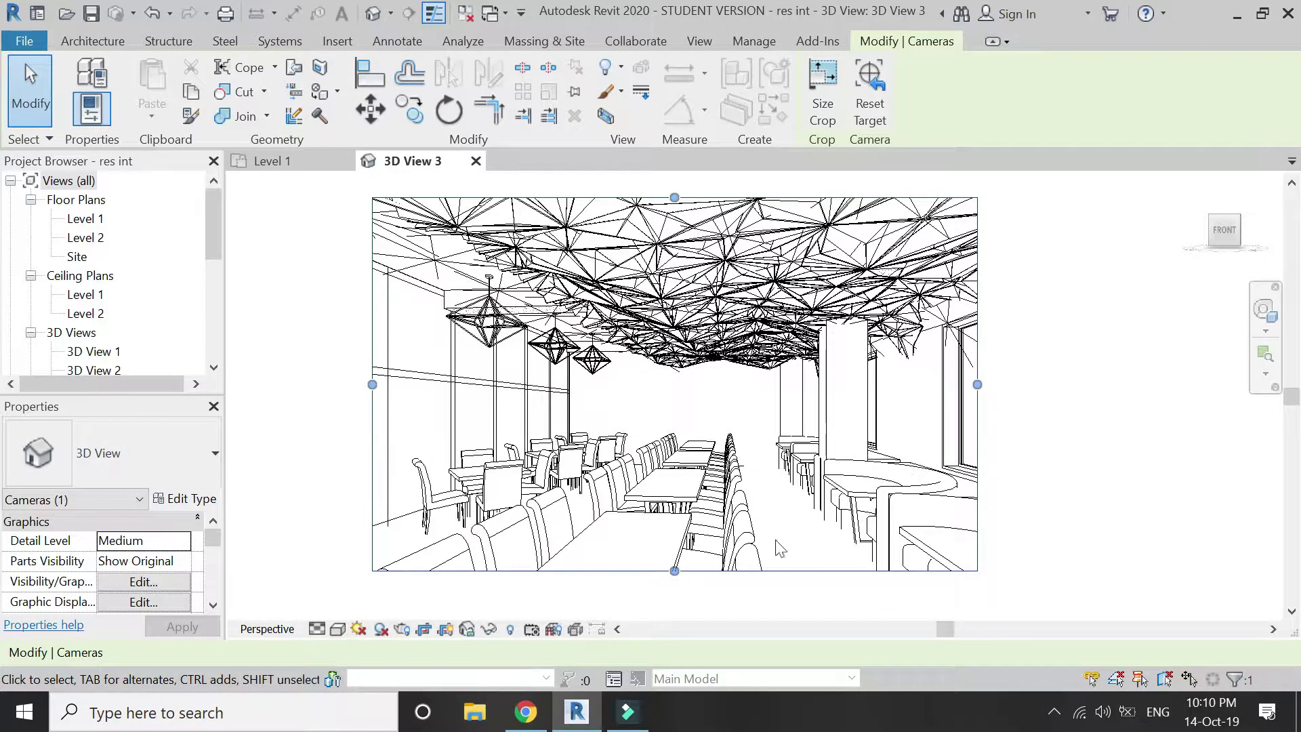
Step: Set Parts Visibility to Show Parts and bring up Graphic Display Options
left_click(183, 561)
left_click(172, 580)
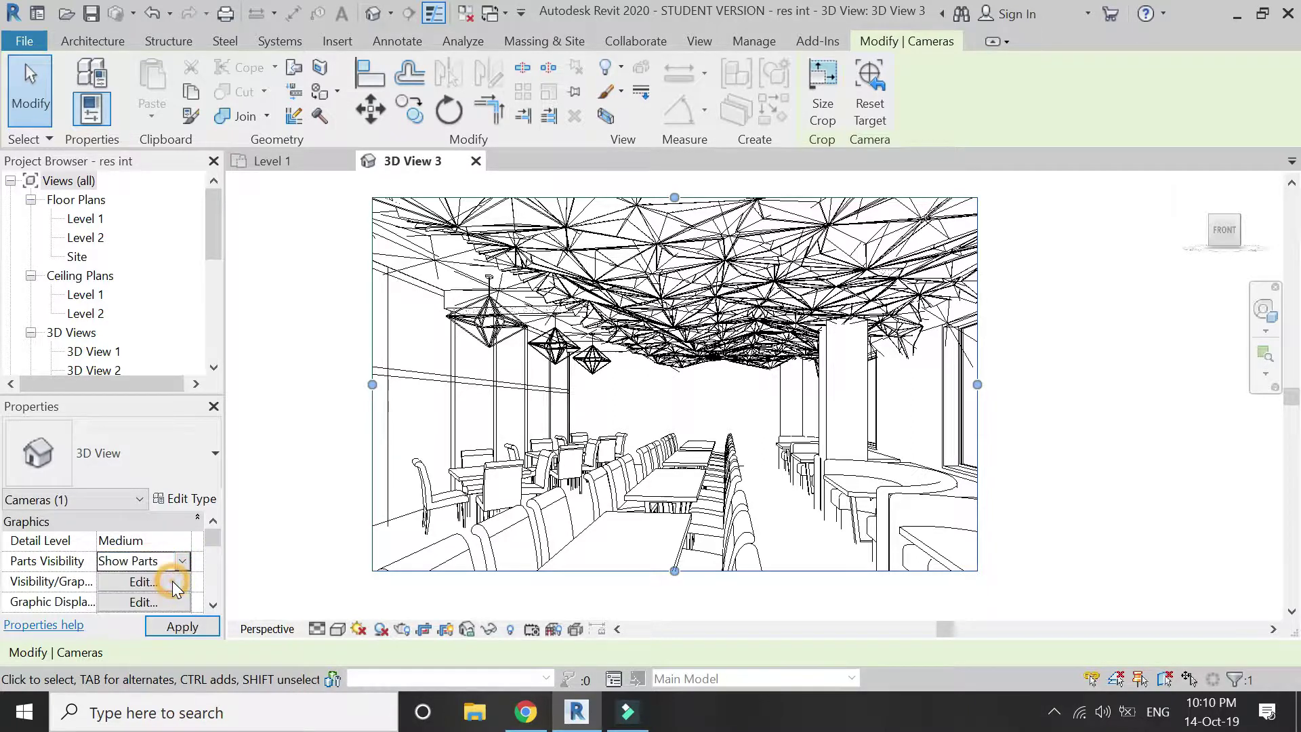
left_click(172, 624)
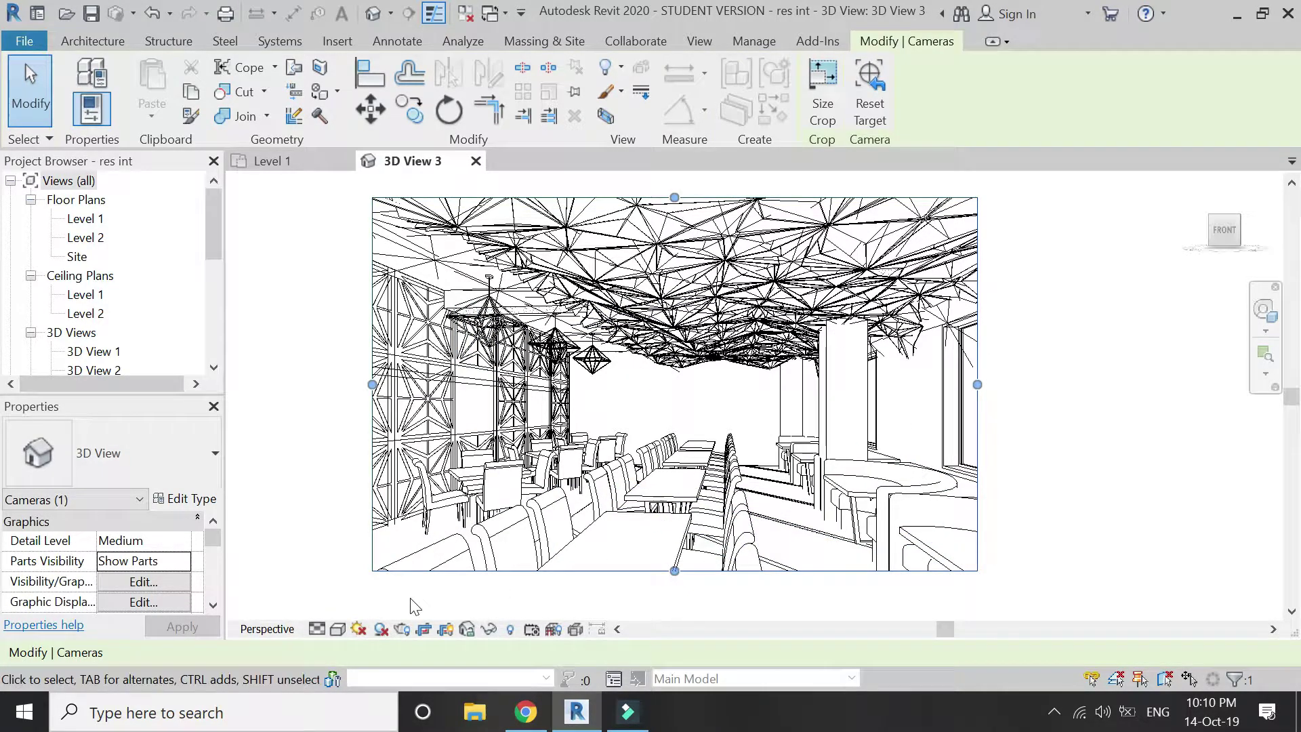
scroll(204, 567, "down", 1)
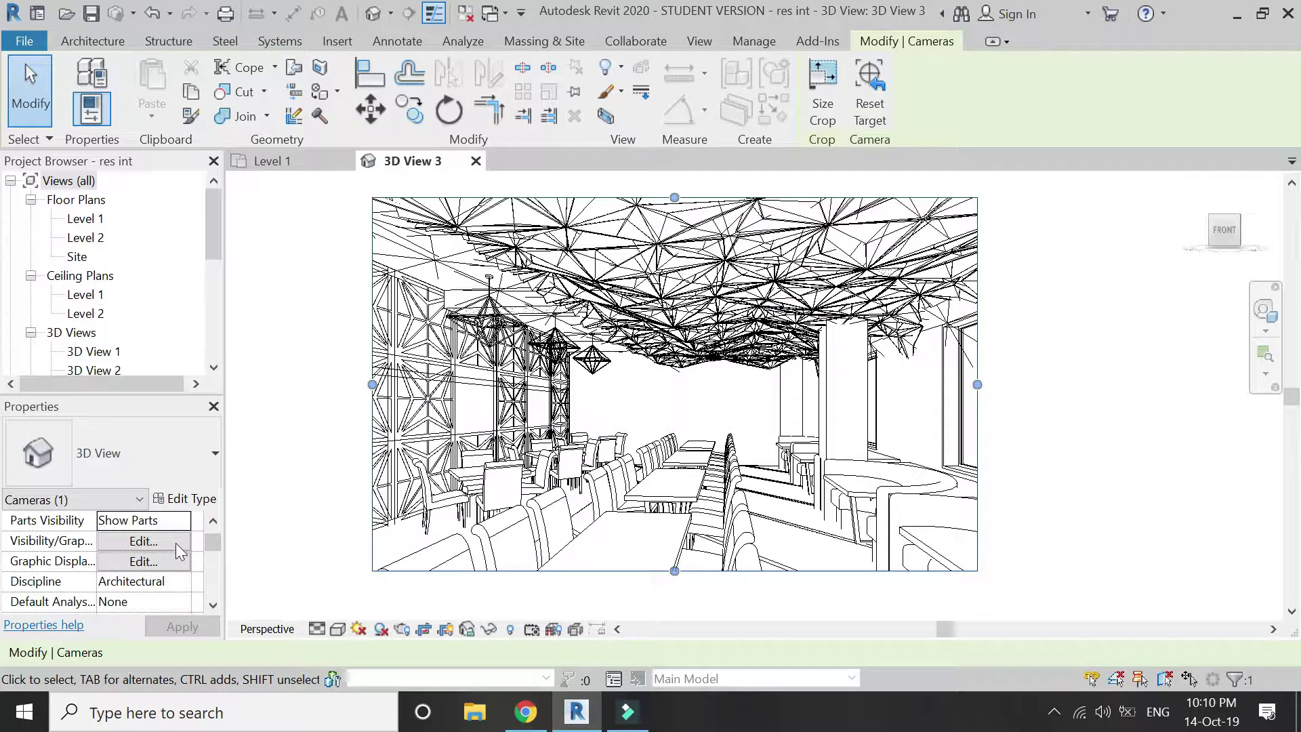
left_click(173, 562)
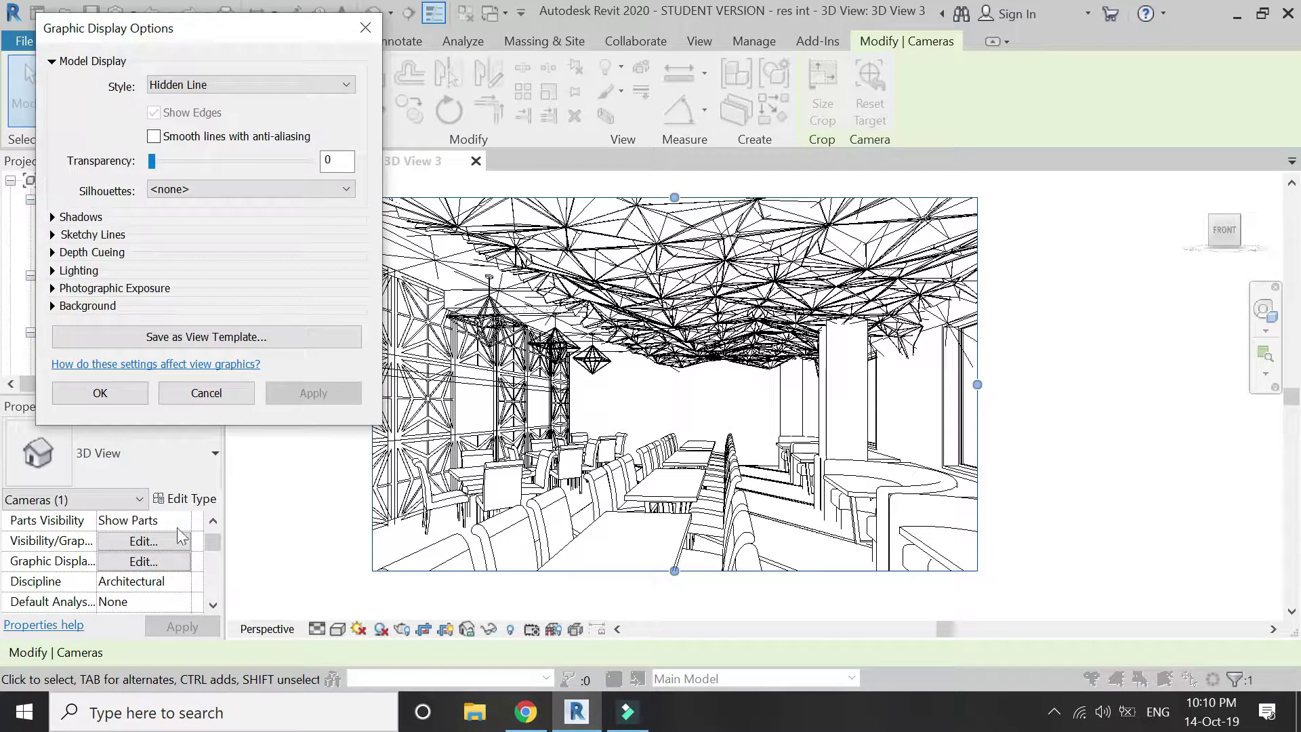
Step: Move the display dialog aside and apply Cast Shadows to the camera view
left_click_drag(252, 42, 232, 194)
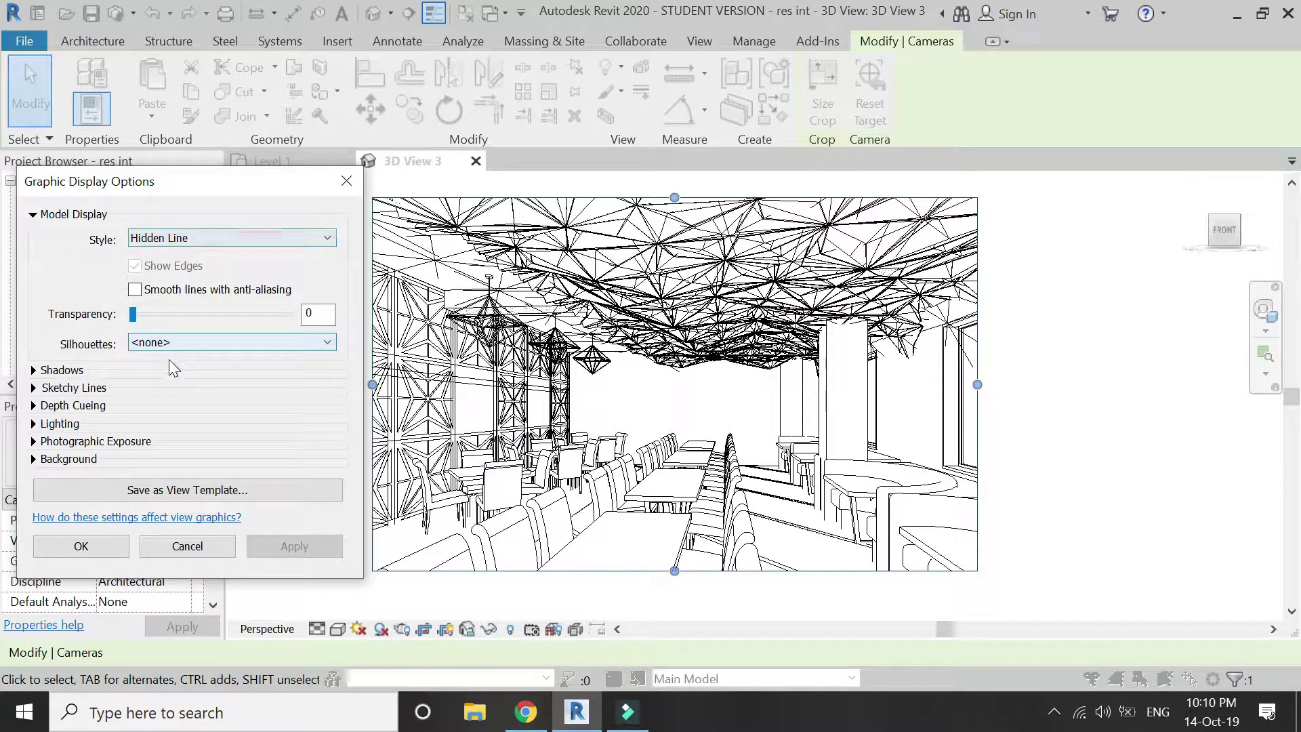
left_click(33, 371)
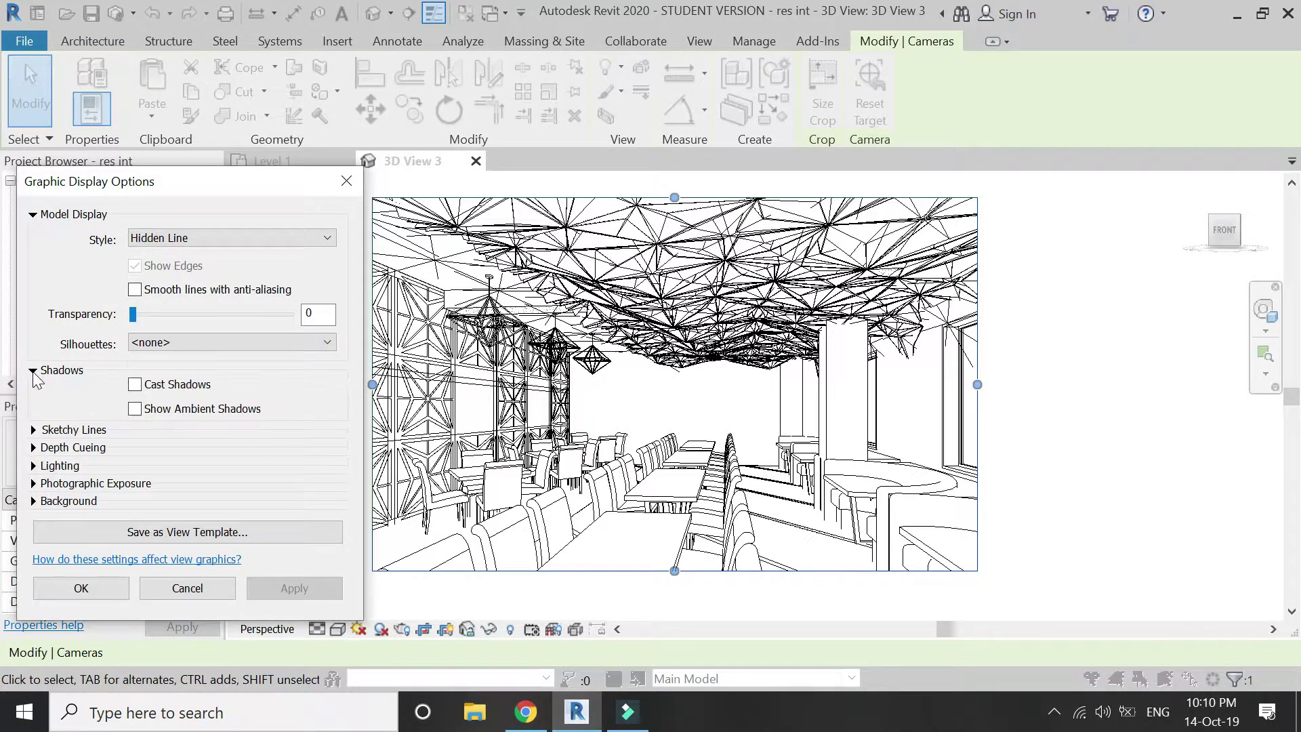
left_click(134, 384)
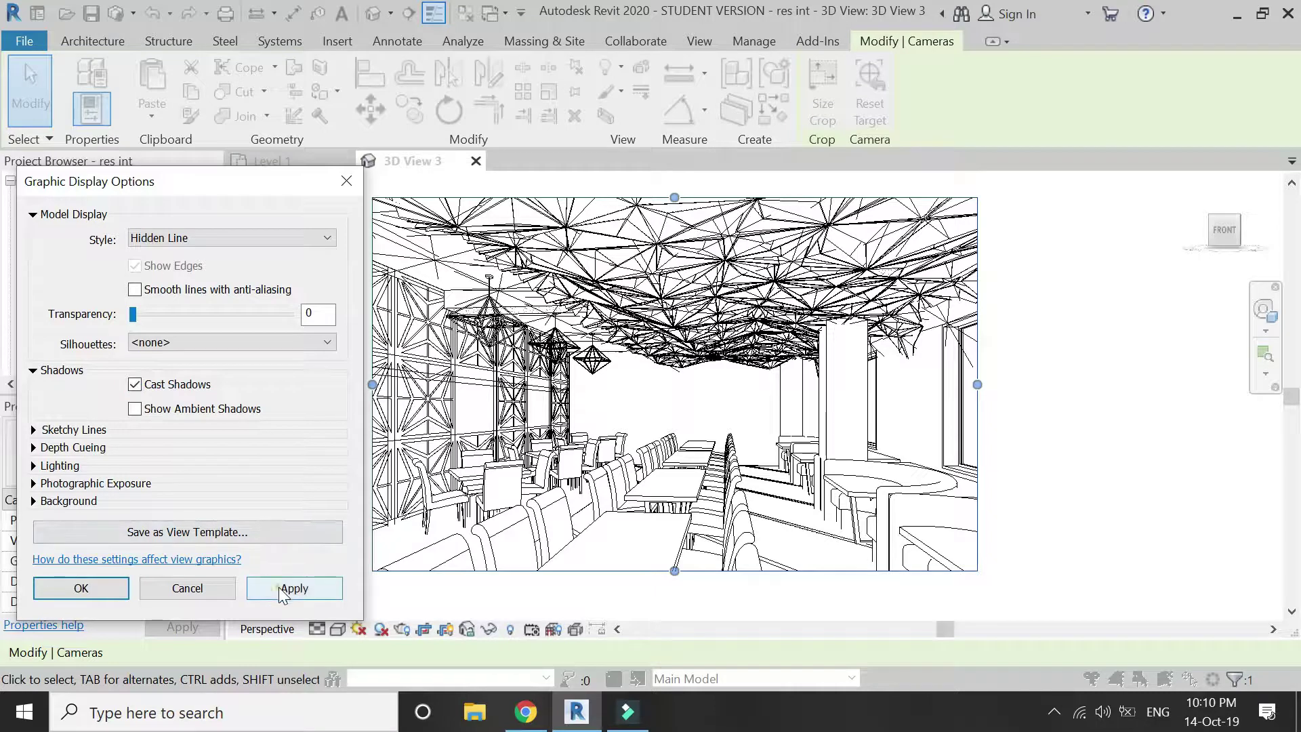
left_click(281, 592)
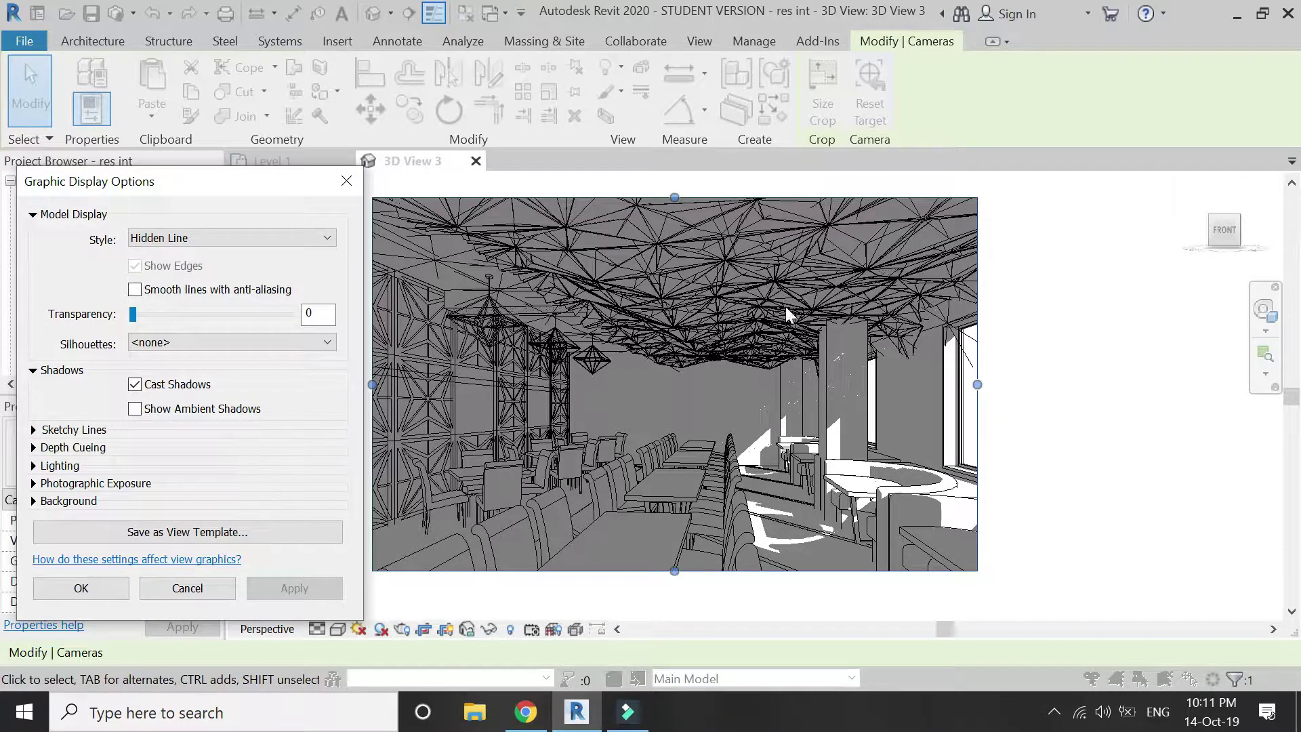
Step: Replace cast shadows with Show Ambient Shadows, apply, and collapse the Shadows section
left_click(135, 384)
left_click(135, 409)
left_click(269, 590)
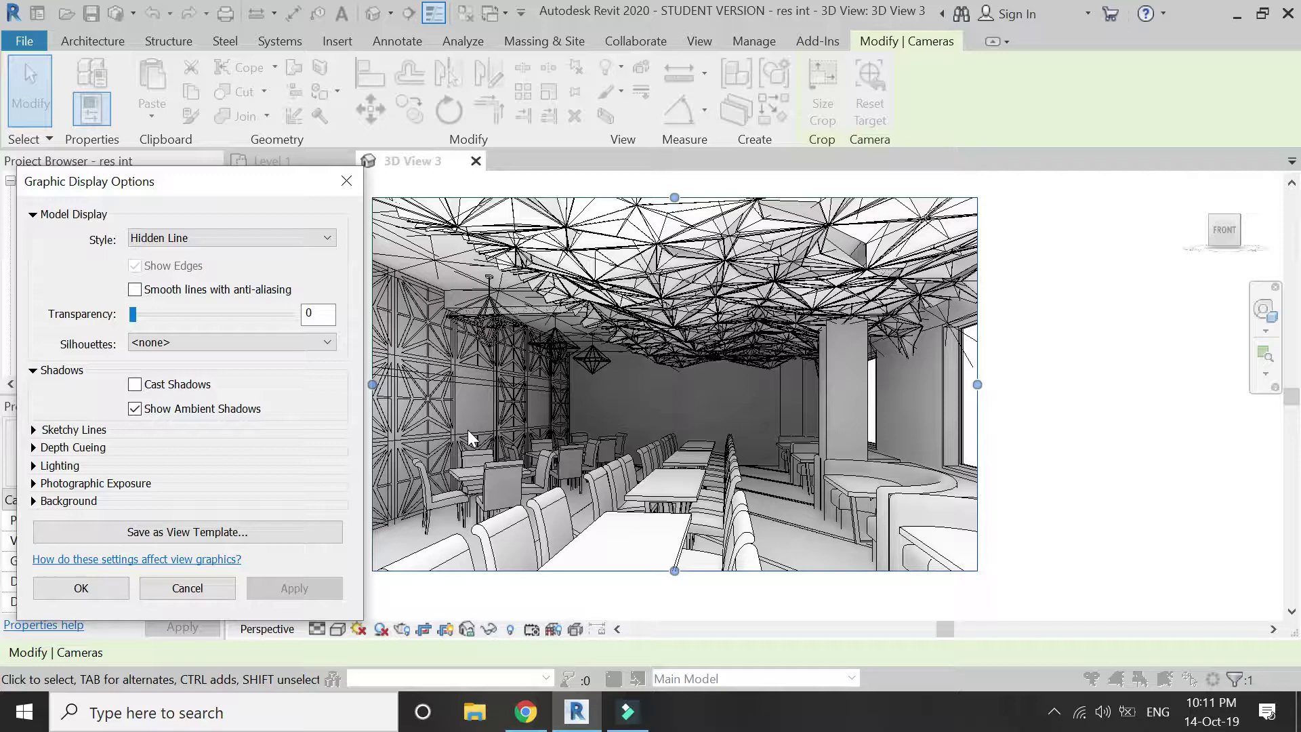
left_click(33, 430)
left_click(33, 371)
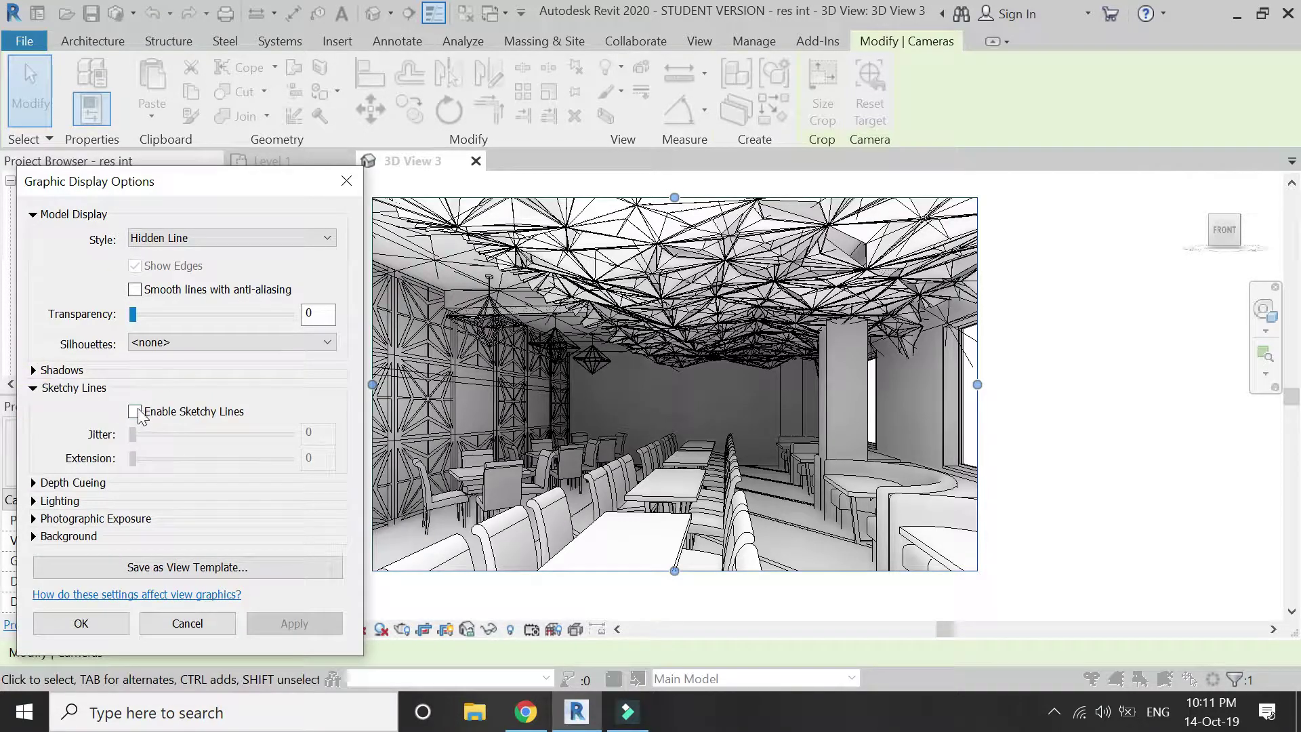
Step: Enable Sketchy Lines and apply a higher jitter and a line extension of 2
left_click(136, 411)
left_click_drag(133, 436, 149, 439)
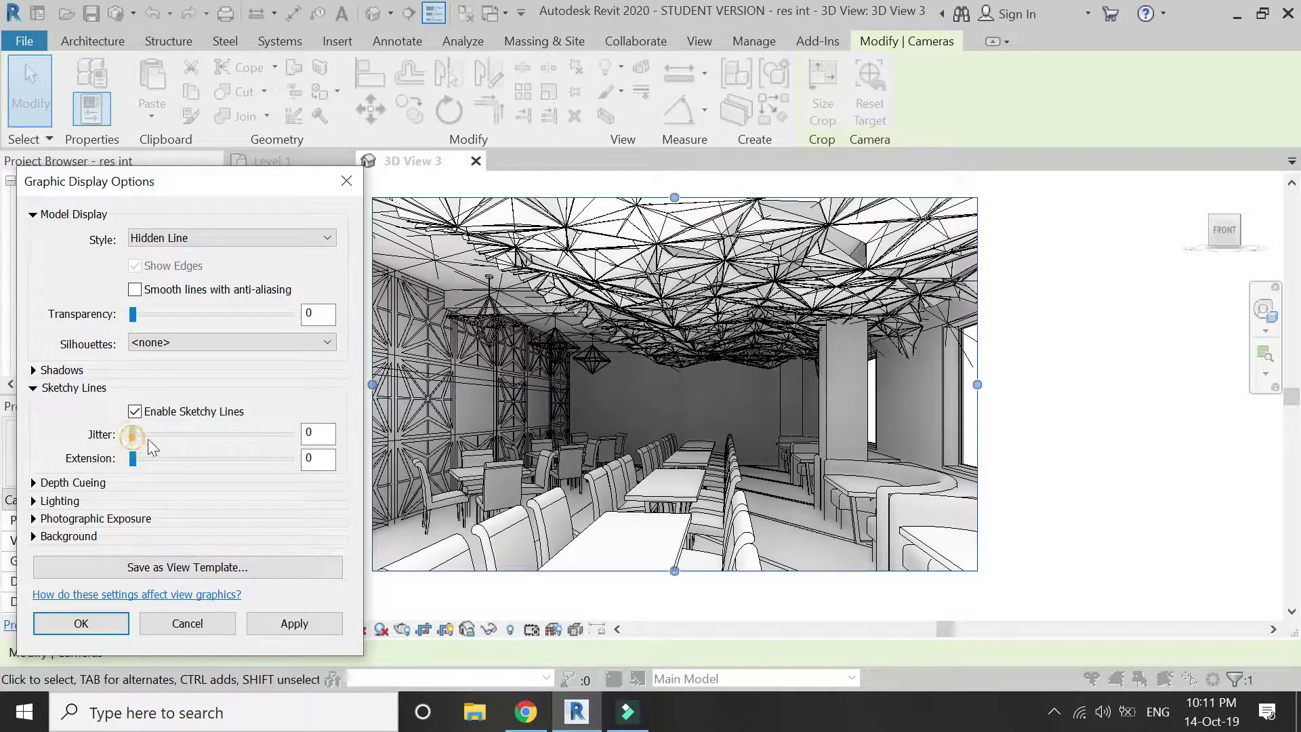
left_click(133, 463)
left_click(285, 622)
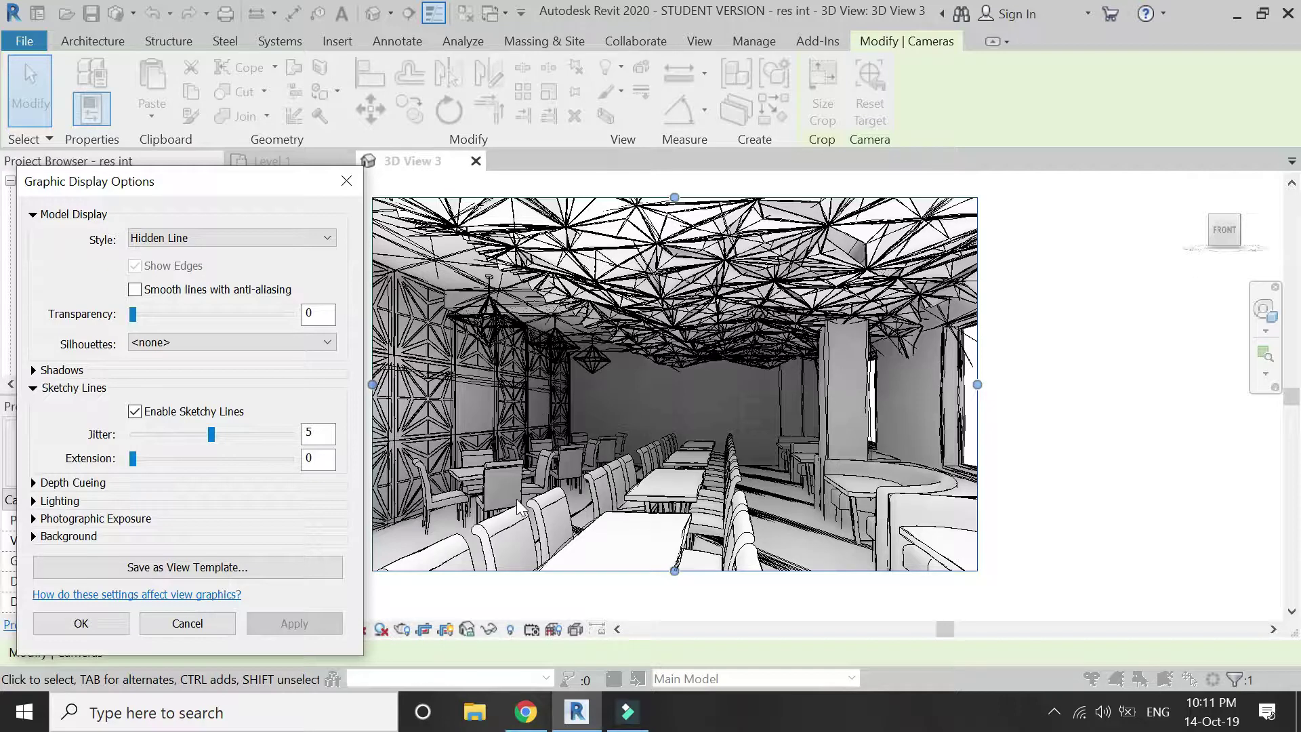
left_click_drag(133, 459, 172, 462)
left_click(285, 624)
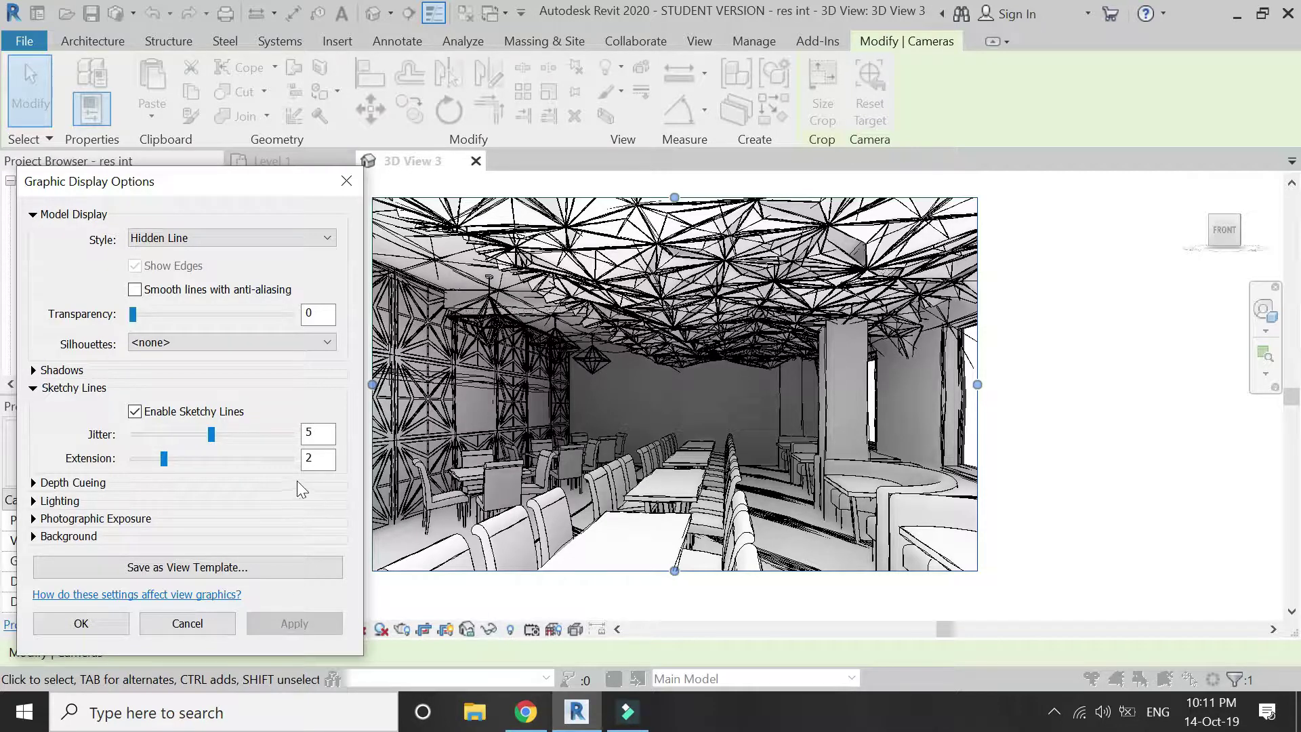
Step: Try jitter and extension 8, then settle on jitter 4 and extension 7
left_click_drag(216, 432, 259, 434)
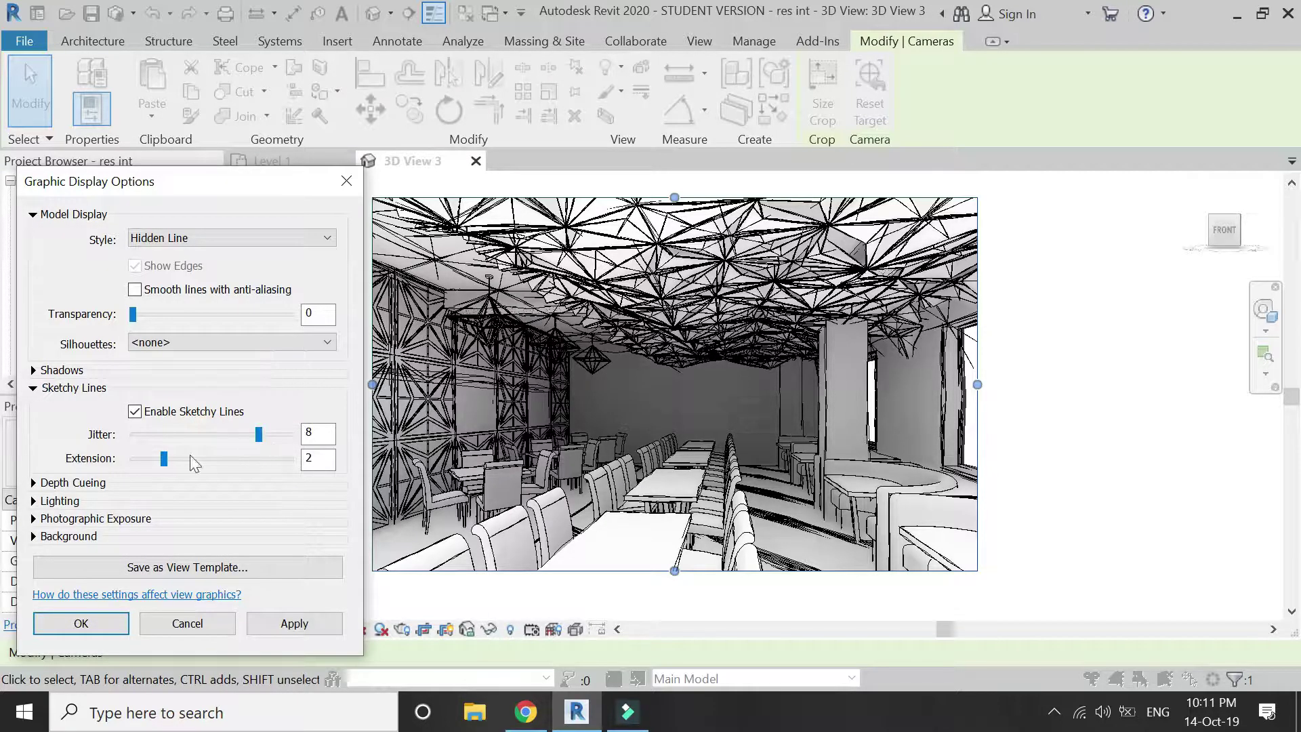
left_click_drag(187, 463, 254, 464)
left_click(283, 625)
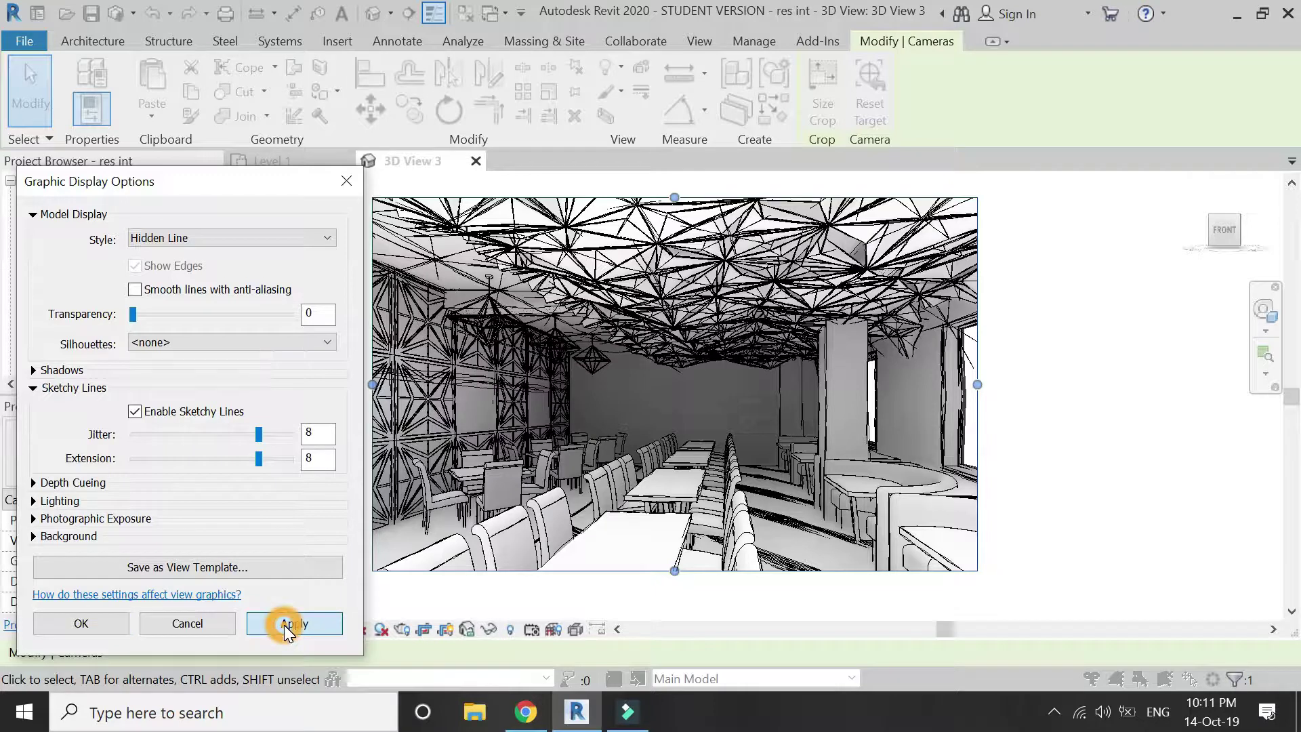
left_click_drag(256, 461, 196, 459)
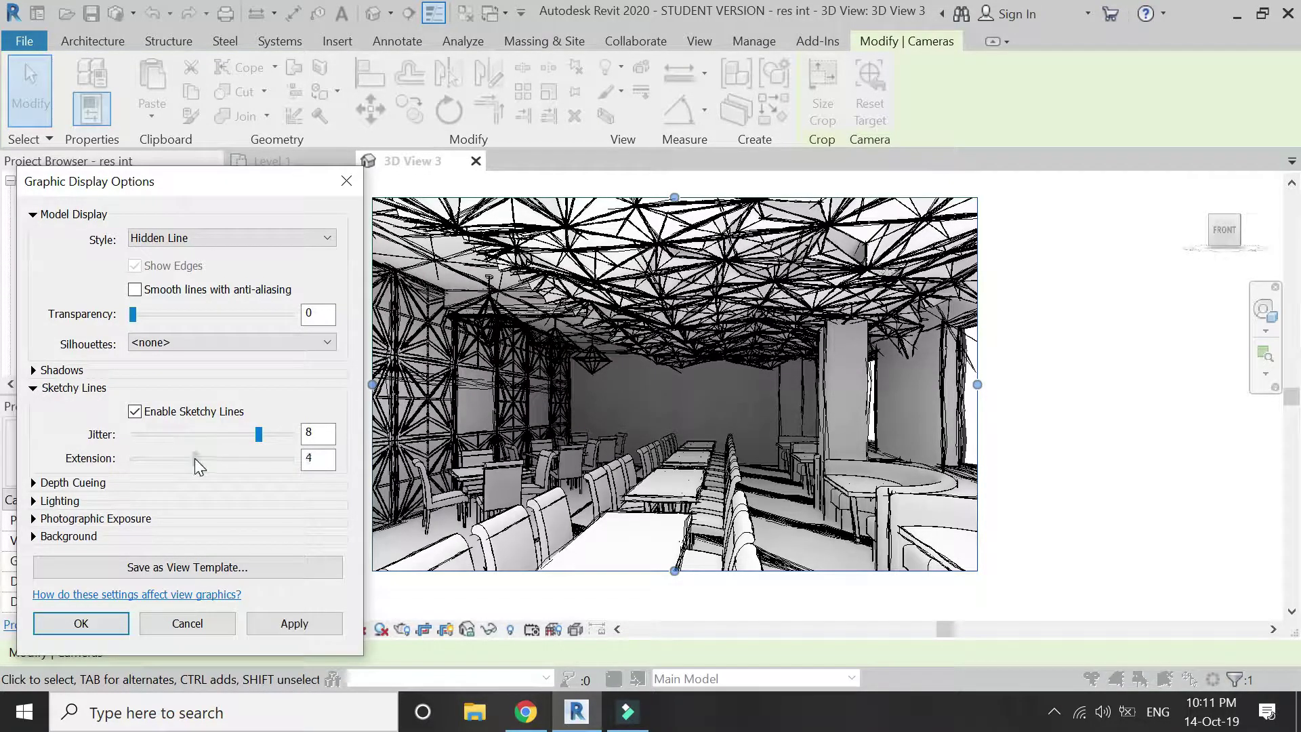
left_click(270, 632)
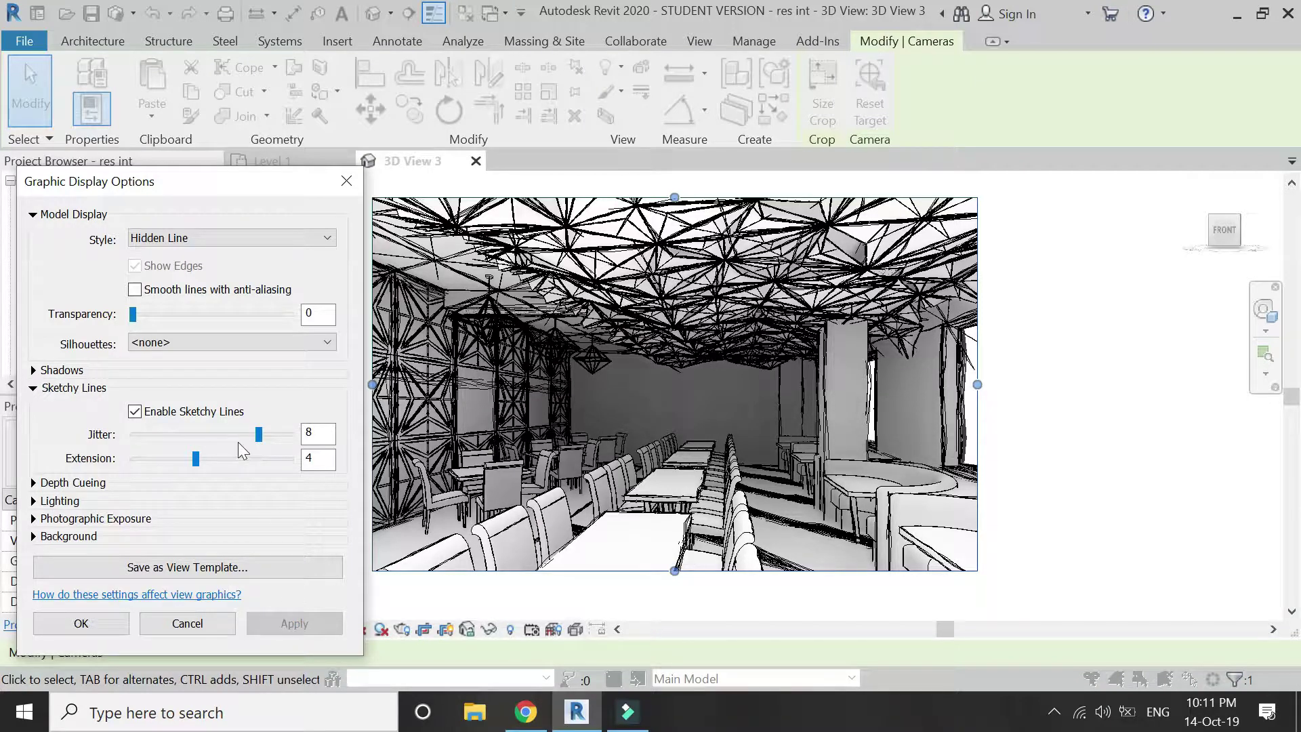
left_click_drag(259, 433, 243, 461)
left_click(291, 627)
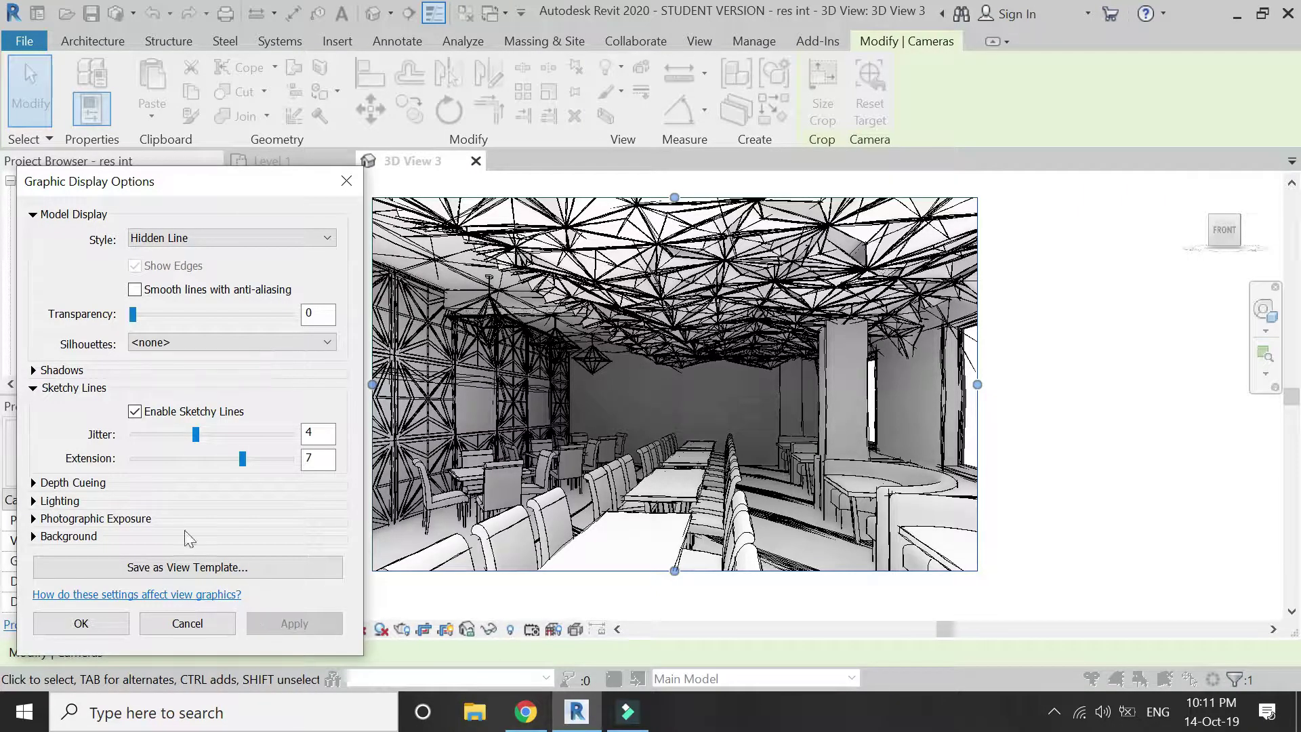
Step: Preview and apply the Realistic display style with sketchy lines still on
left_click(136, 413)
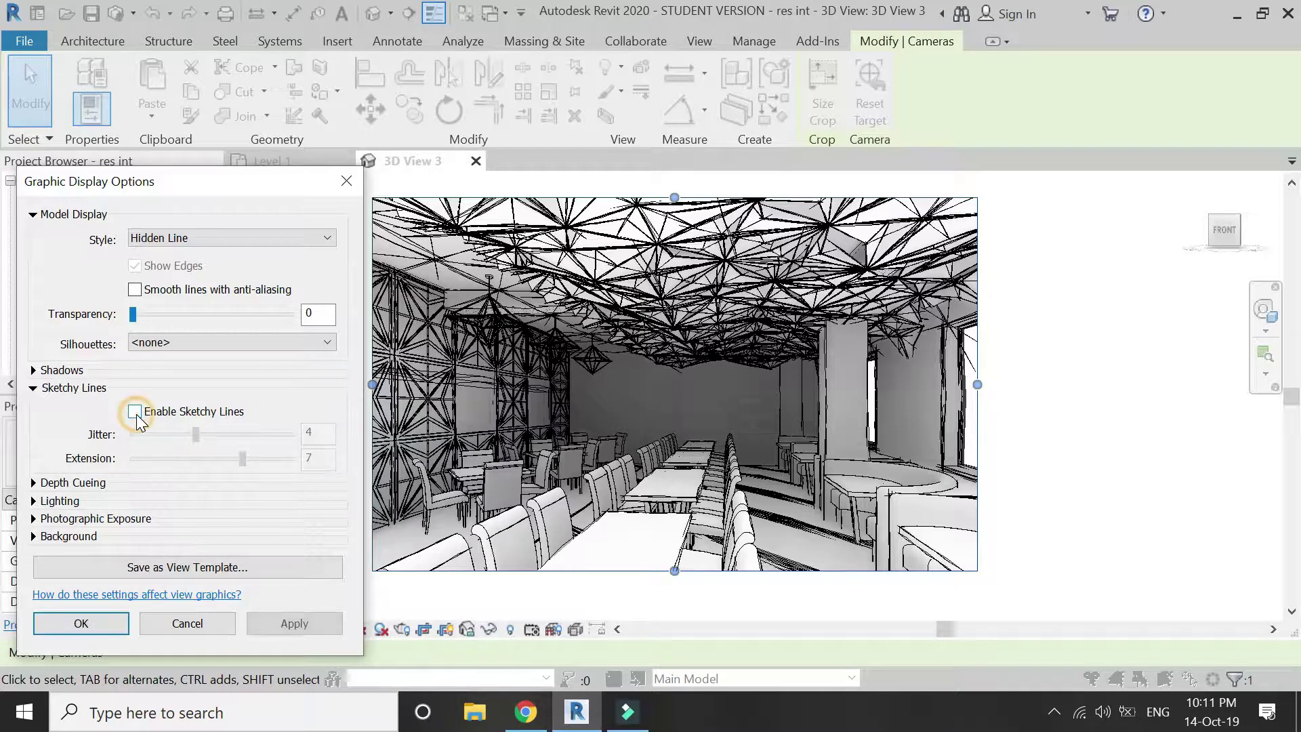
left_click(135, 413)
left_click(201, 228)
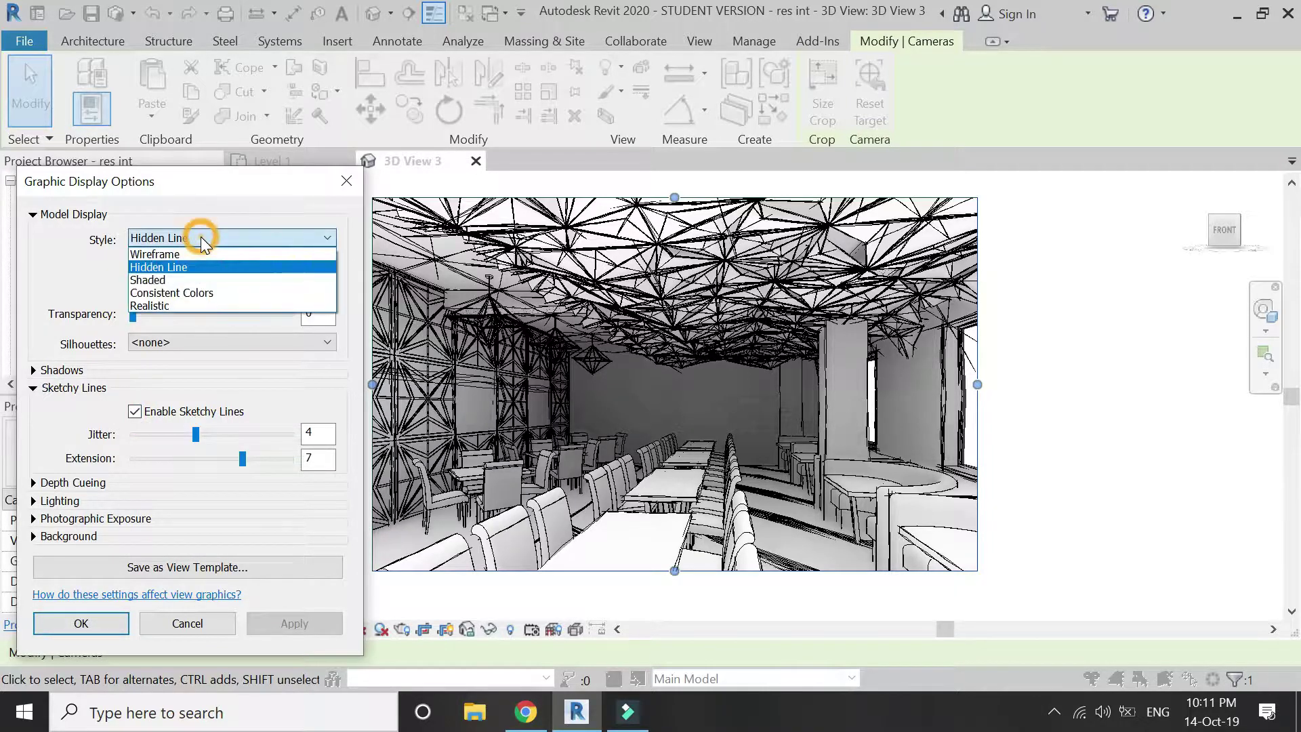
left_click(185, 303)
left_click(316, 624)
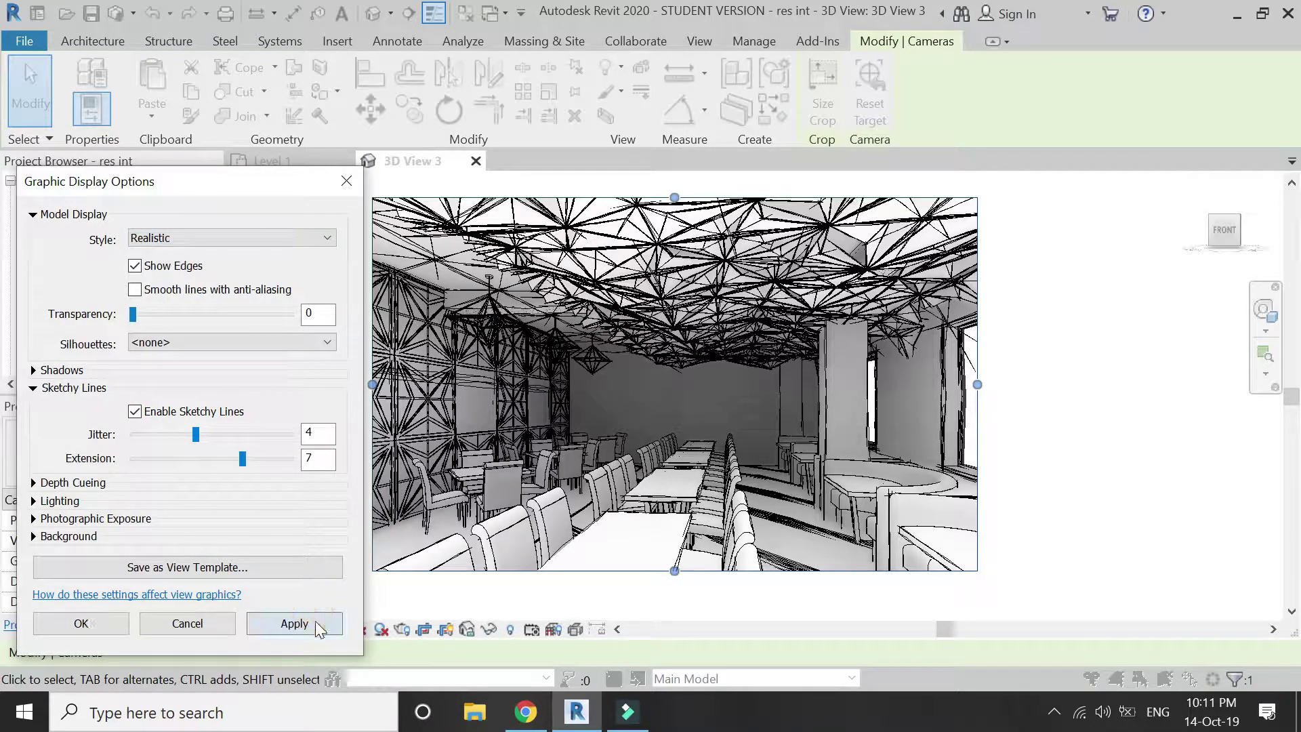
left_click(319, 622)
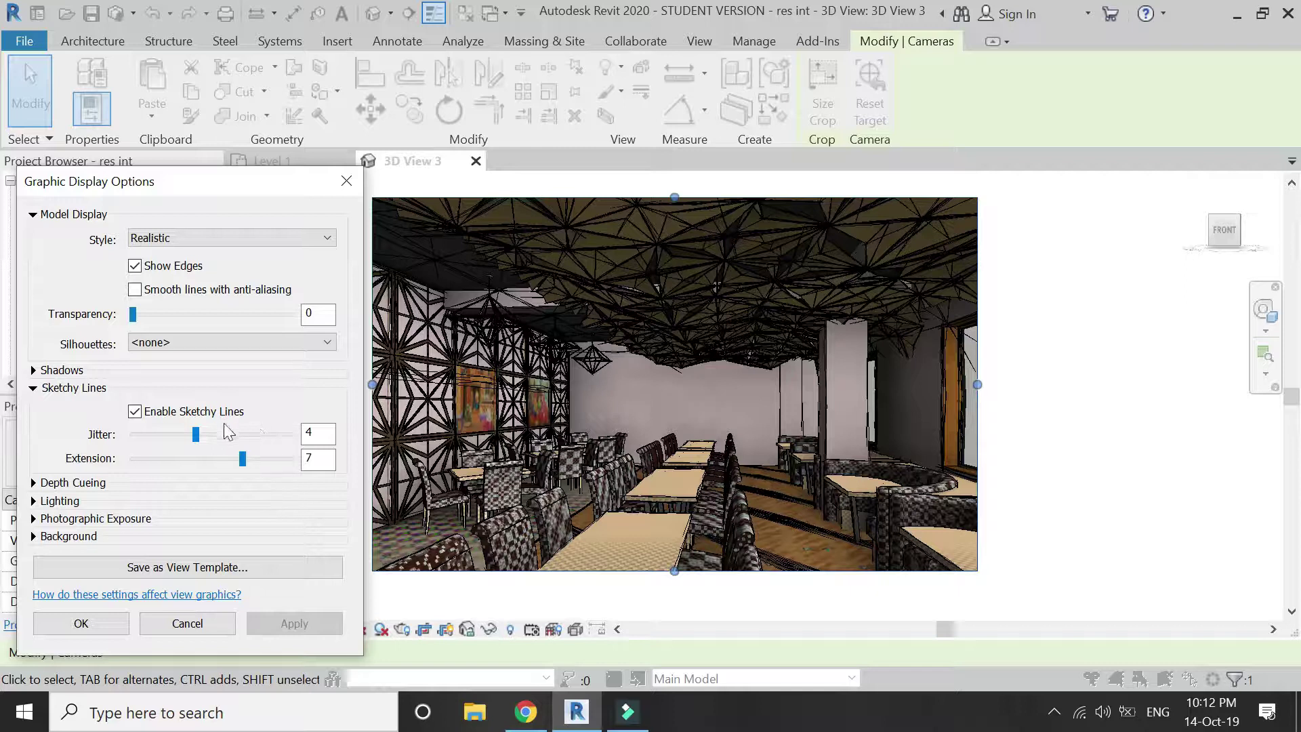
Step: Turn off sketchy lines, apply Hidden Line style, and confirm with OK
left_click(134, 413)
left_click(212, 238)
left_click(203, 262)
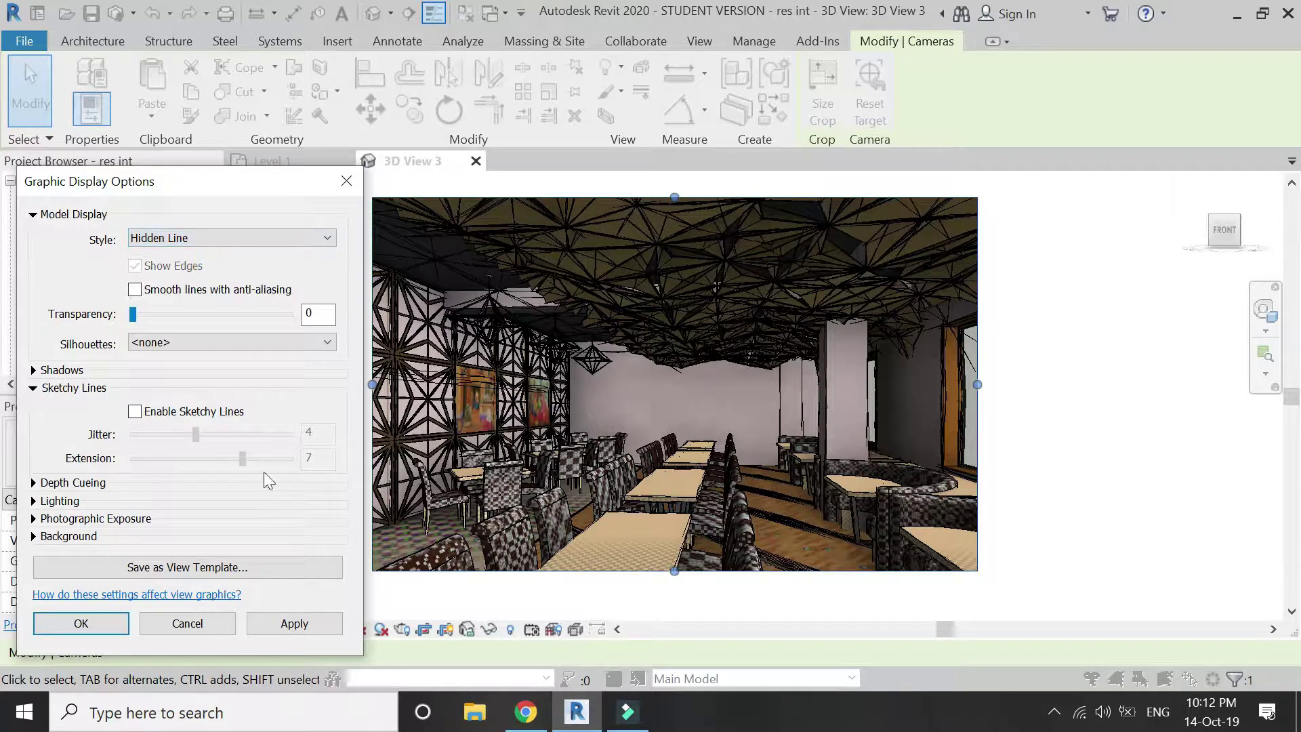
left_click(282, 624)
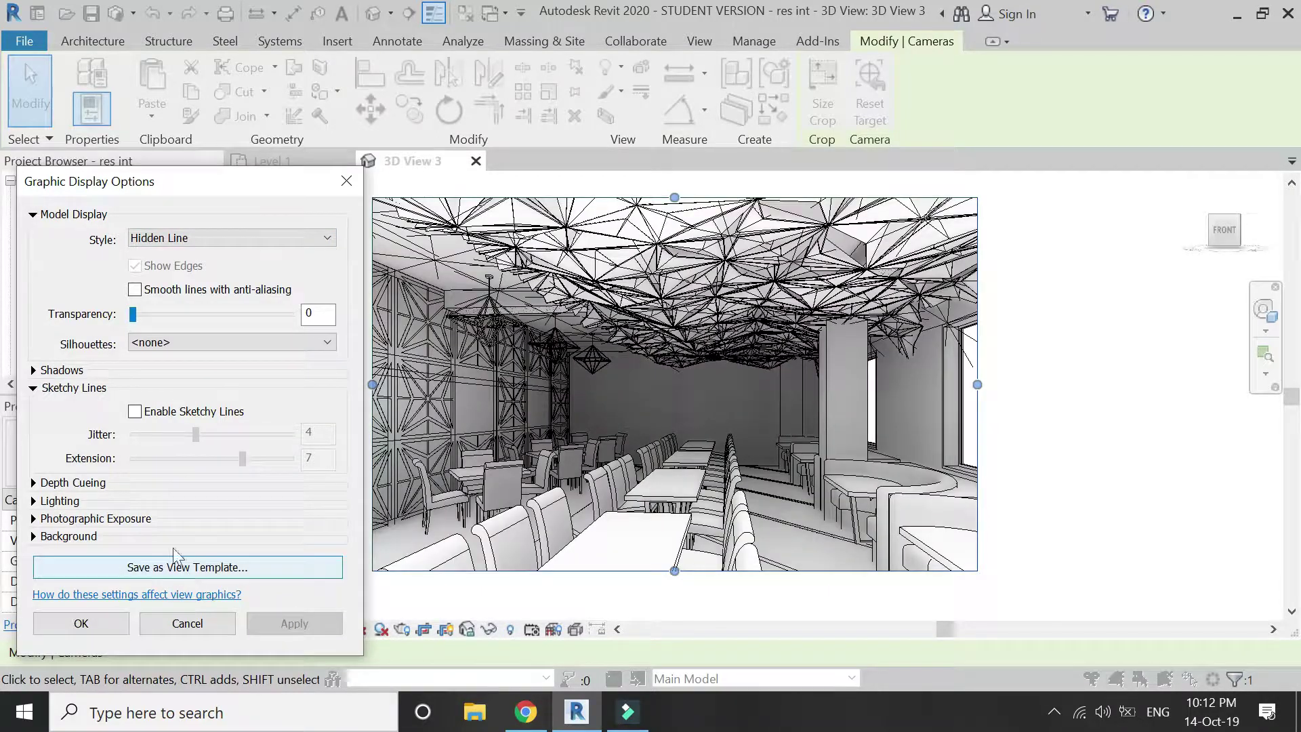
left_click(90, 437)
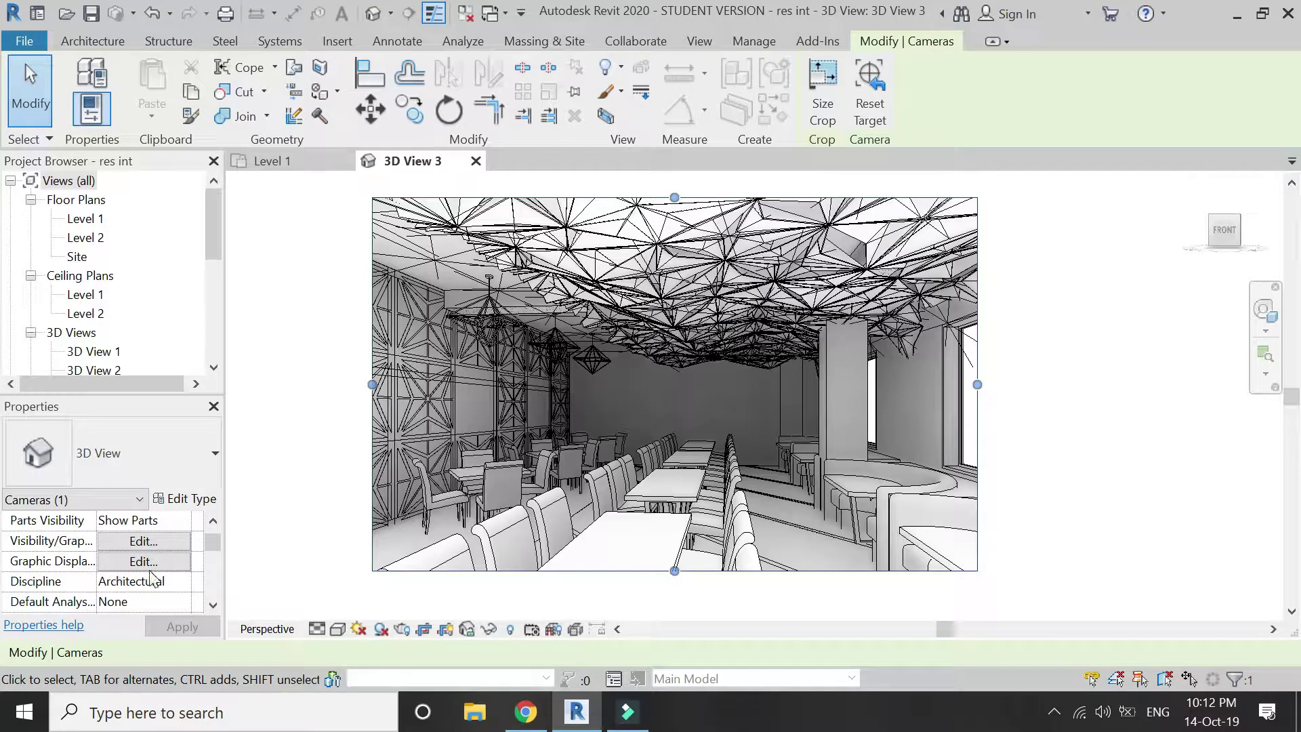
Step: Uncheck Crop View in Extents, apply, and zoom in toward the dining tables
scroll(153, 580, "down", 1)
scroll(134, 575, "down", 1)
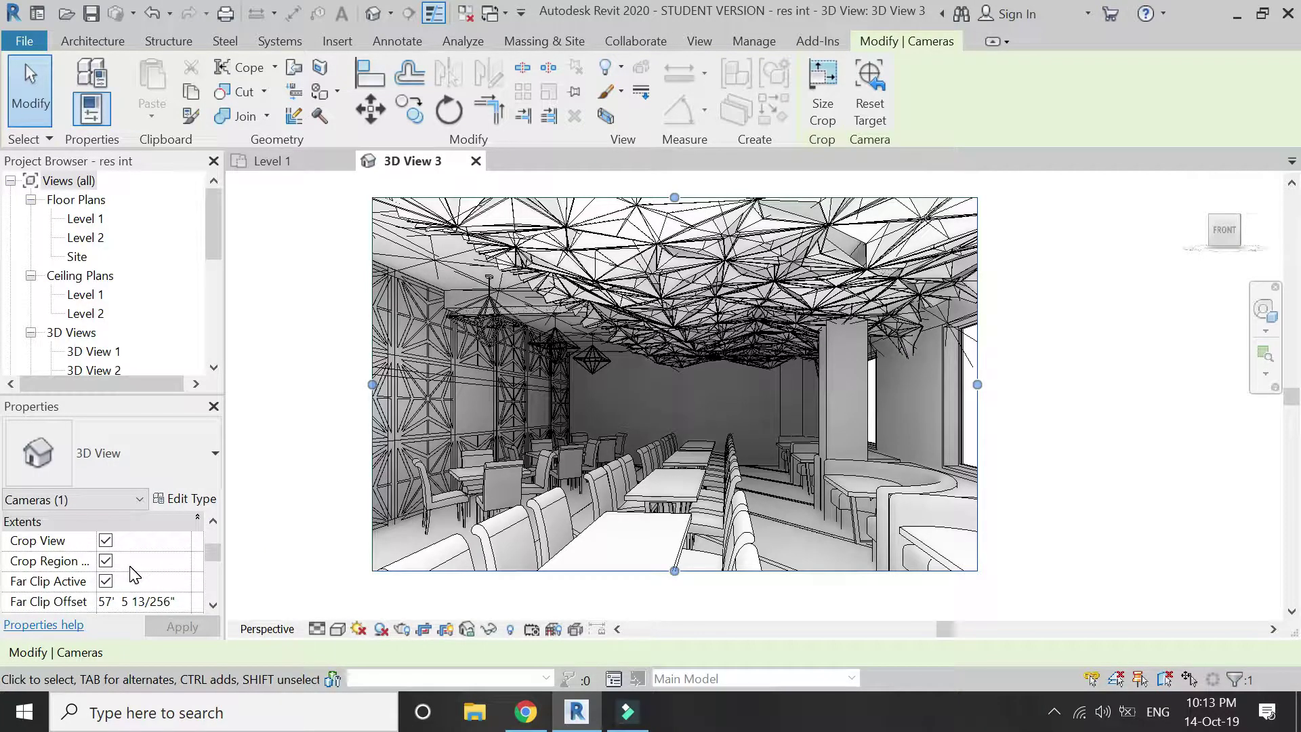
left_click(106, 540)
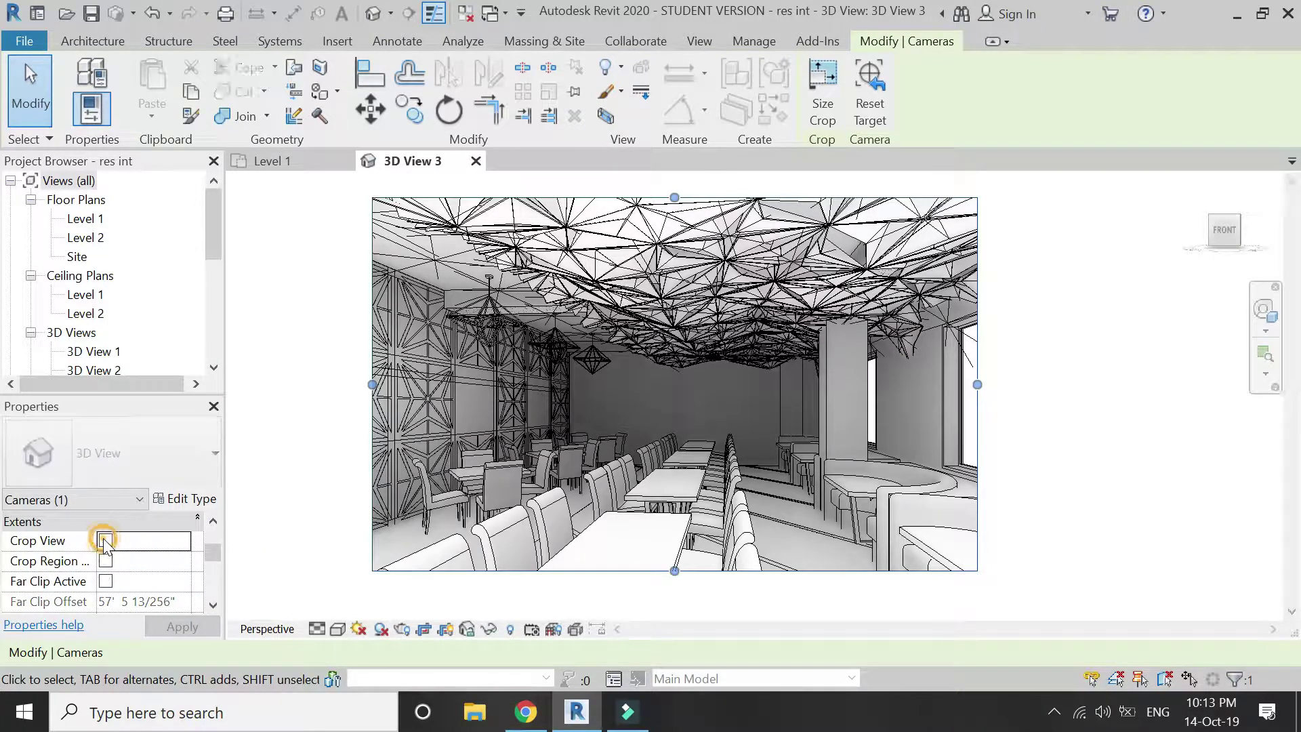
left_click(157, 627)
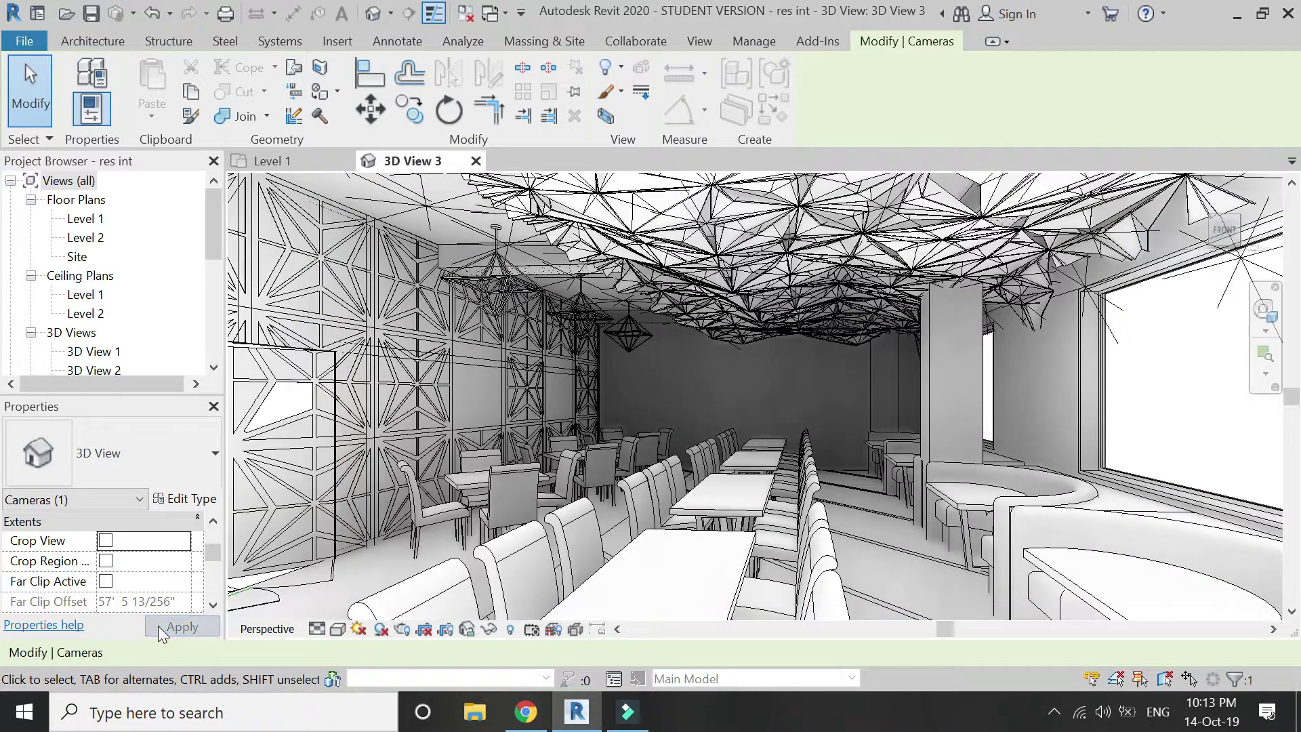
scroll(683, 462, "up", 3)
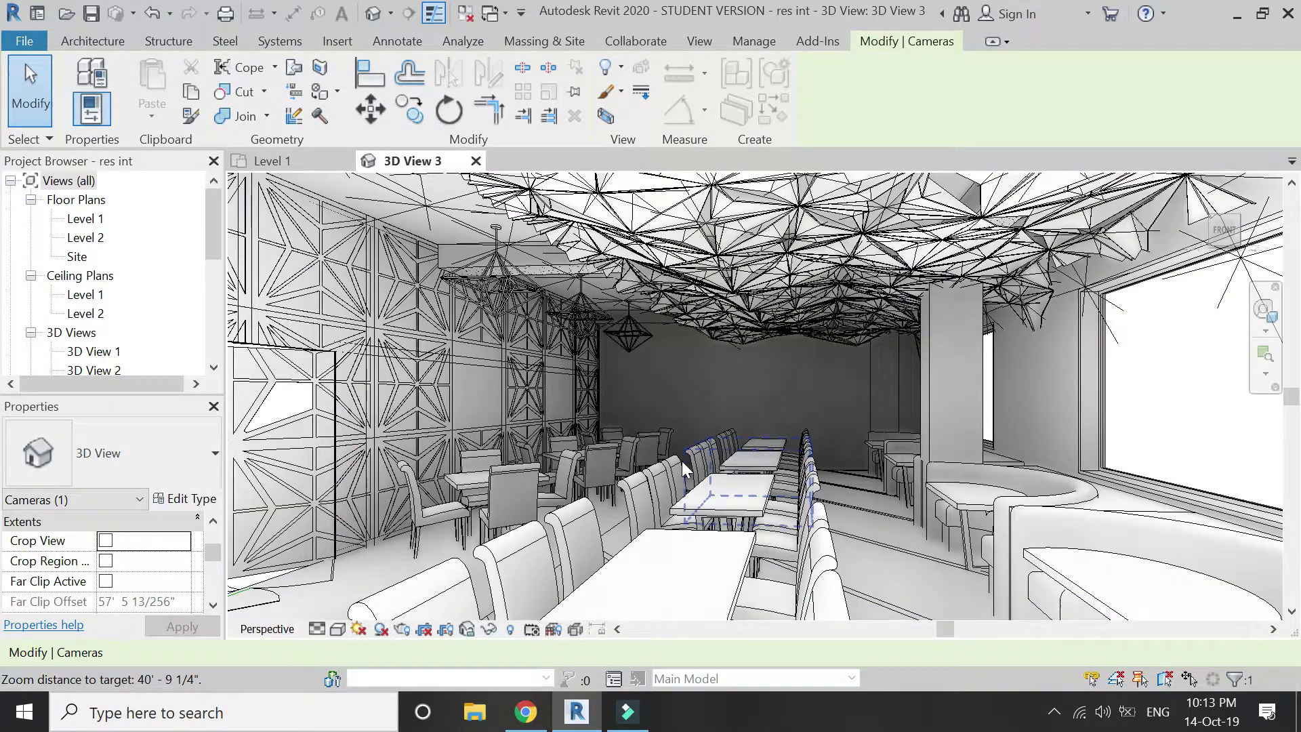
scroll(683, 466, "up", 3)
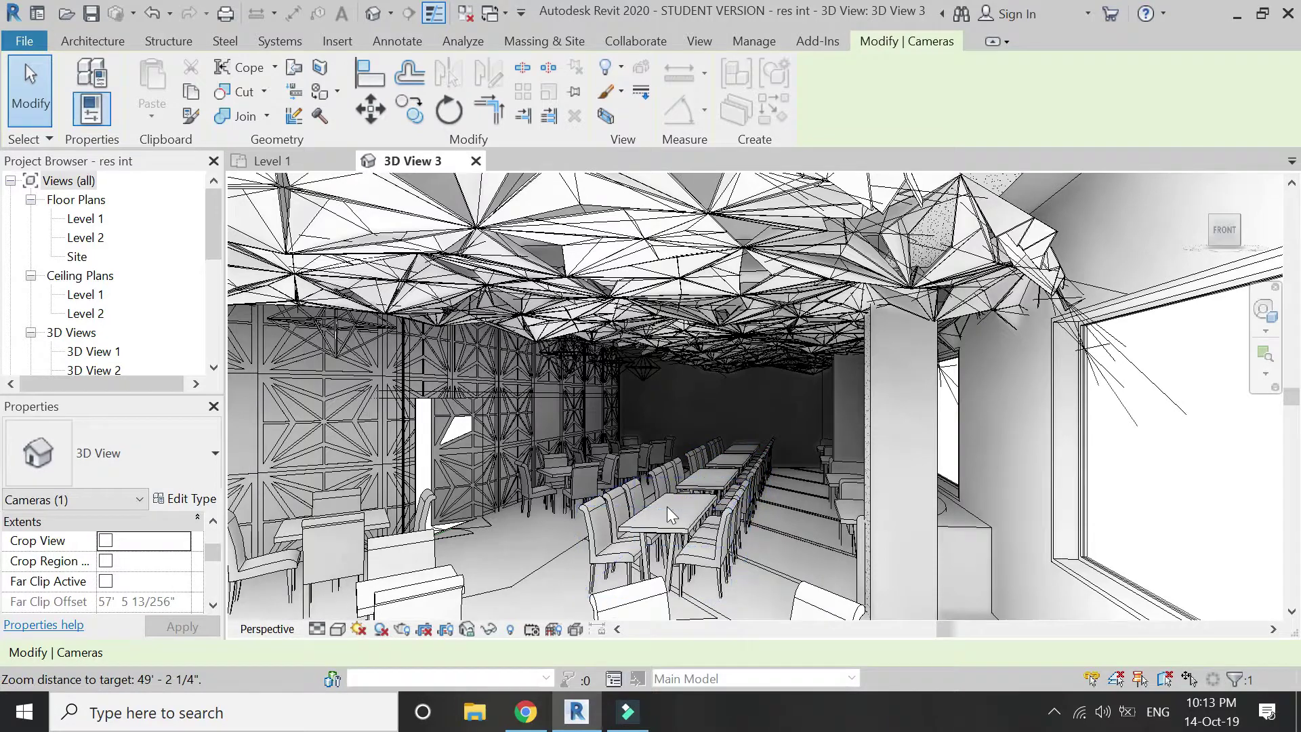
scroll(655, 525, "up", 4)
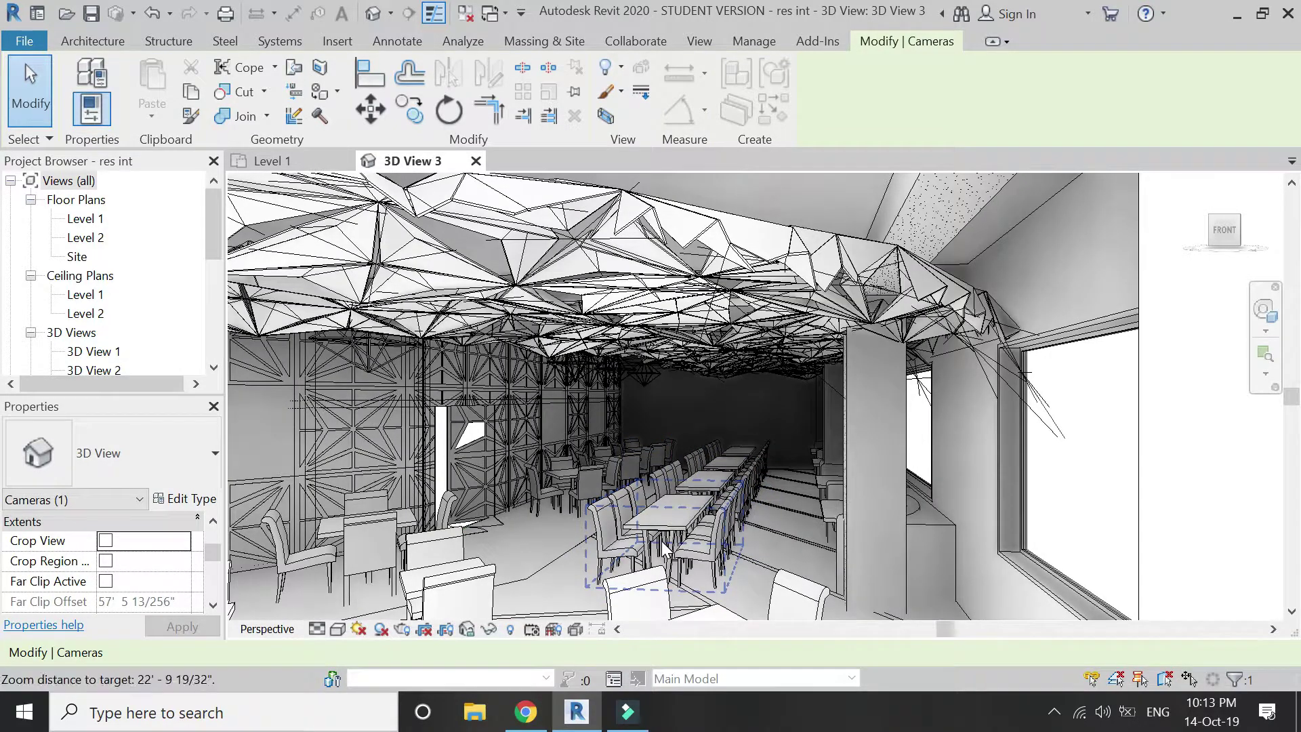
scroll(655, 527, "up", 3)
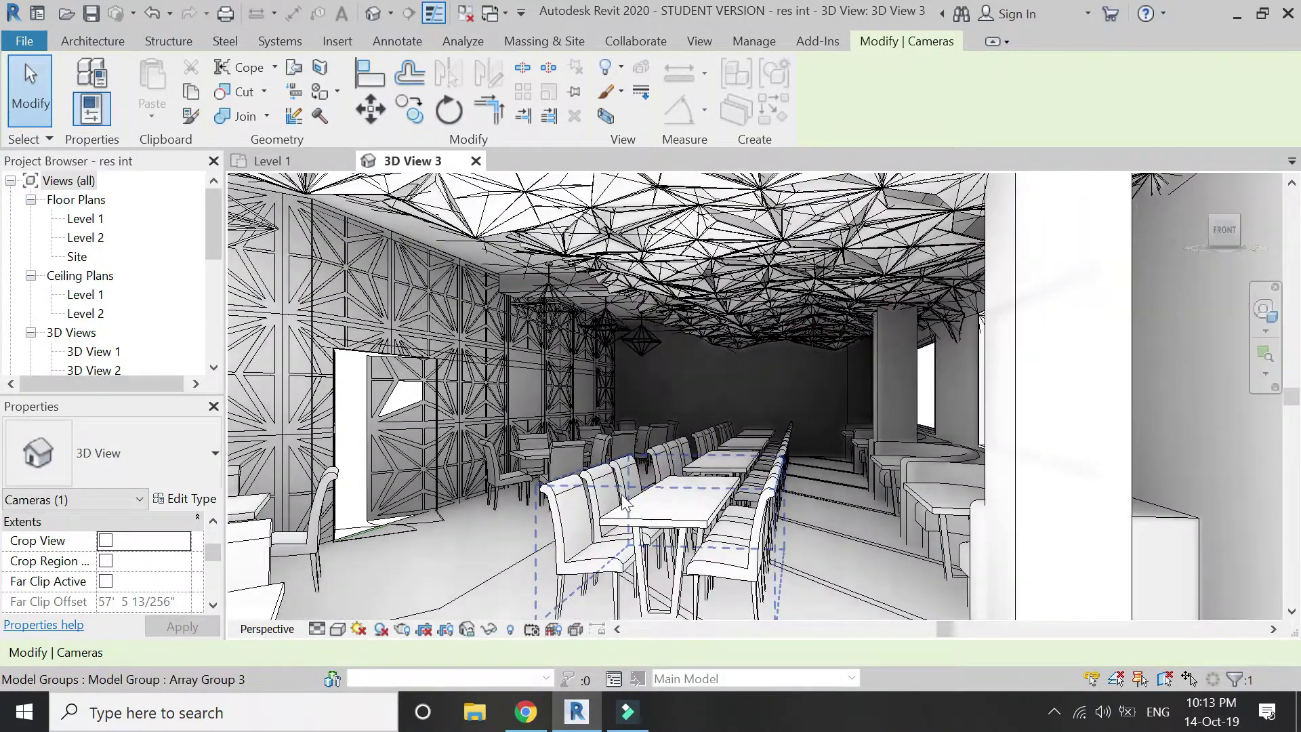
Step: Re-enable Crop View with Crop Region Visible and pull its left and right edges inward
left_click(107, 540)
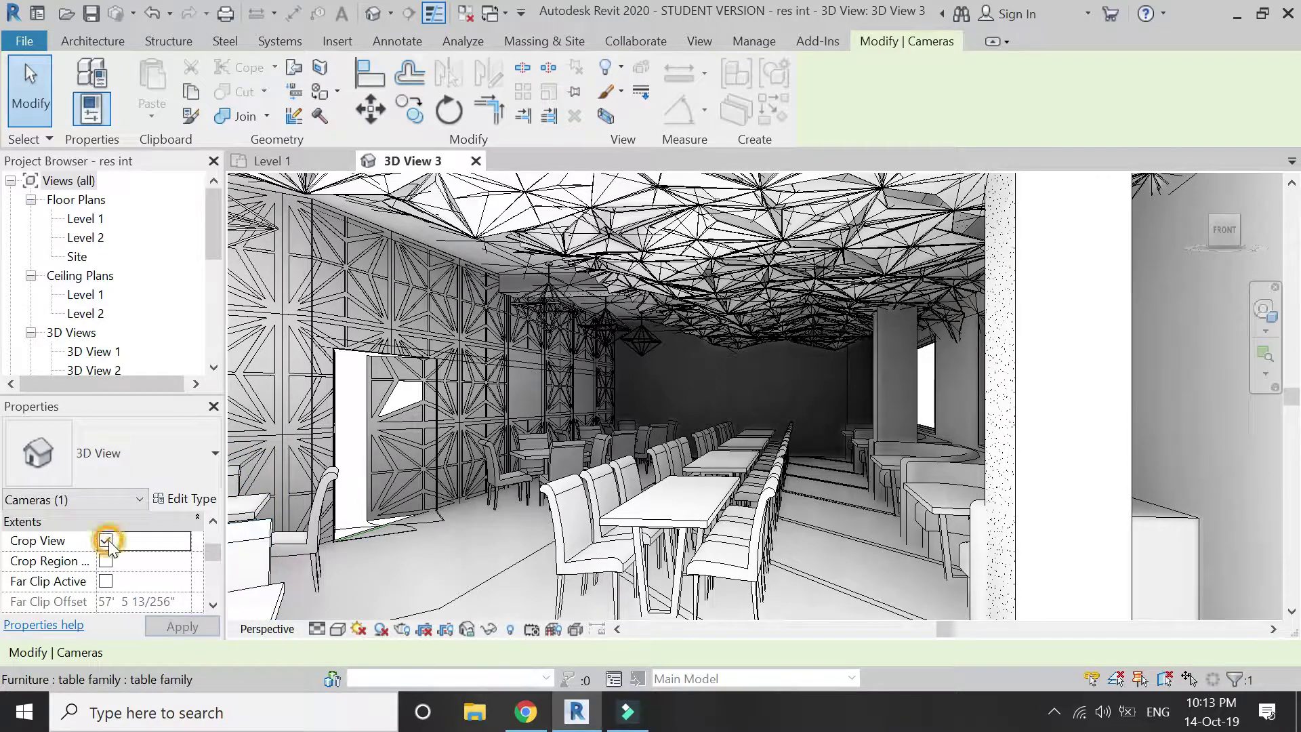
left_click(191, 627)
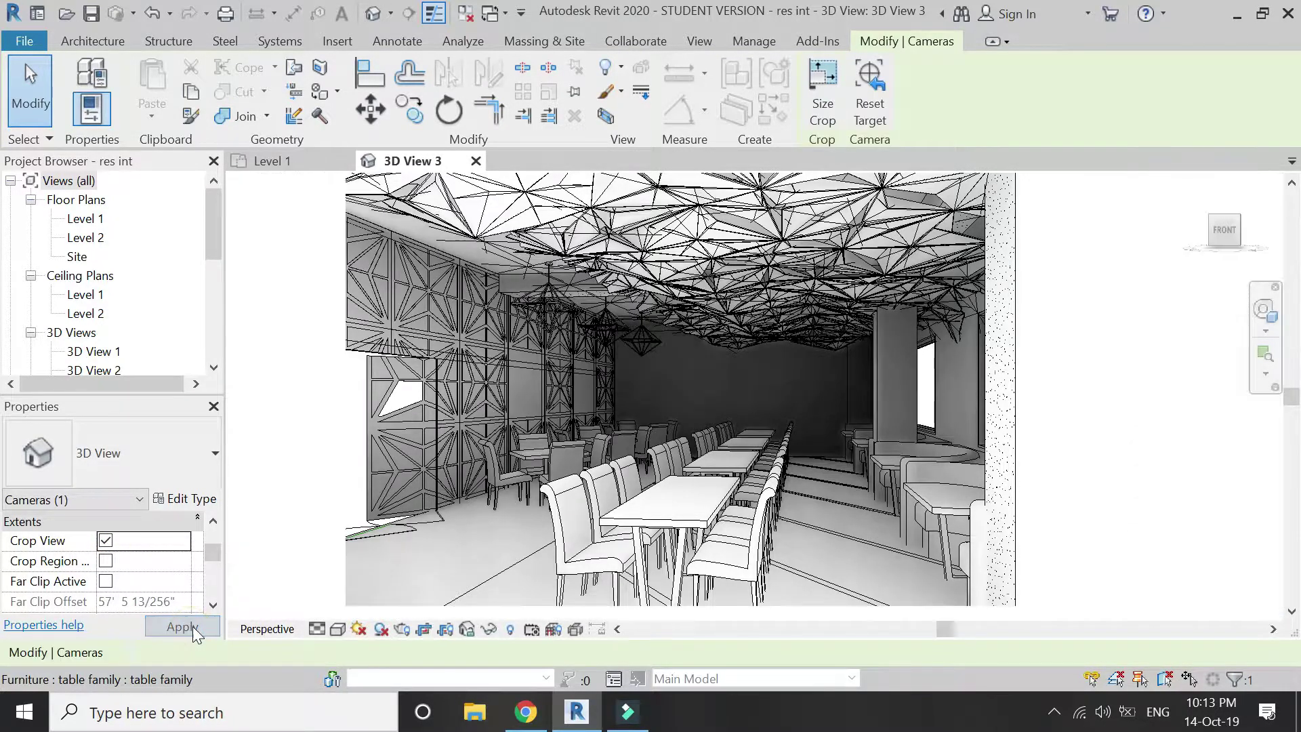
scroll(512, 386, "down", 2)
scroll(589, 384, "up", 2)
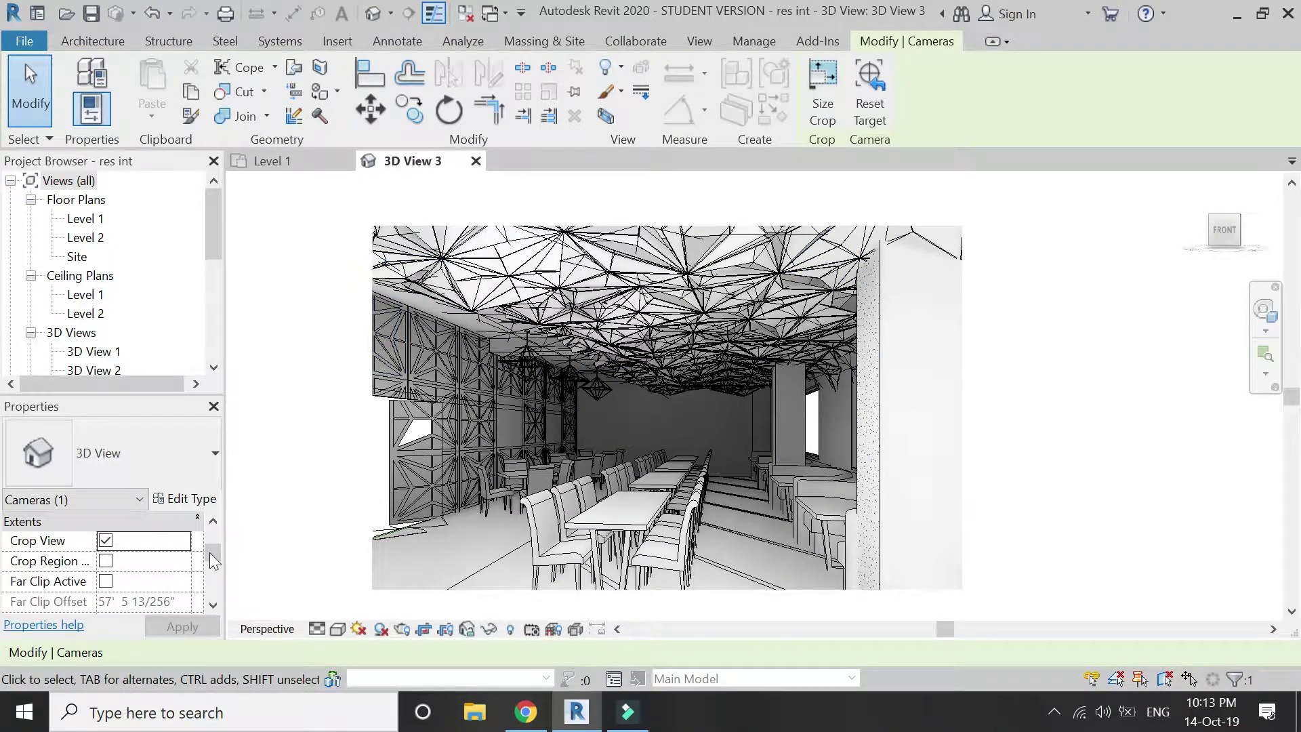
left_click(183, 625)
left_click_drag(373, 407, 446, 407)
left_click_drag(962, 408, 858, 407)
Step: Shift the camera in the Level 1 plan, then widen 3D View 3's crop both sides
scroll(680, 535, "up", 1)
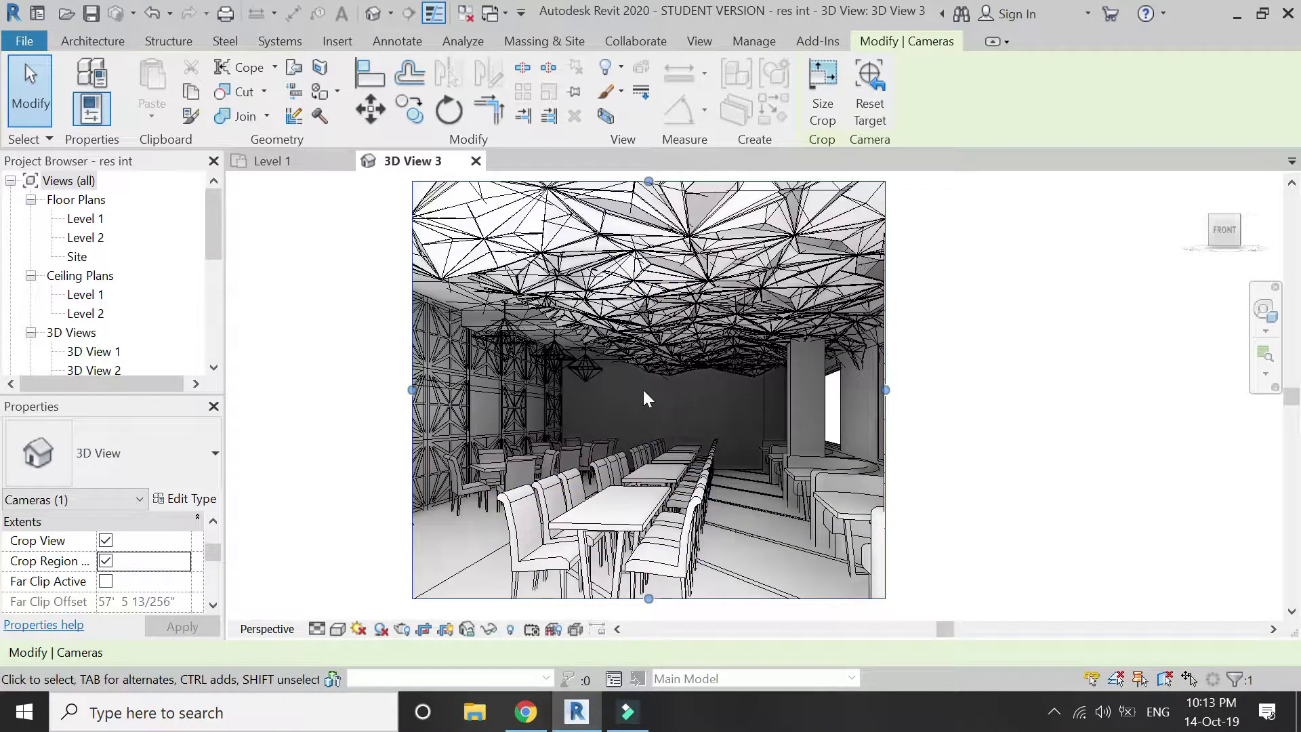
scroll(643, 389, "down", 1)
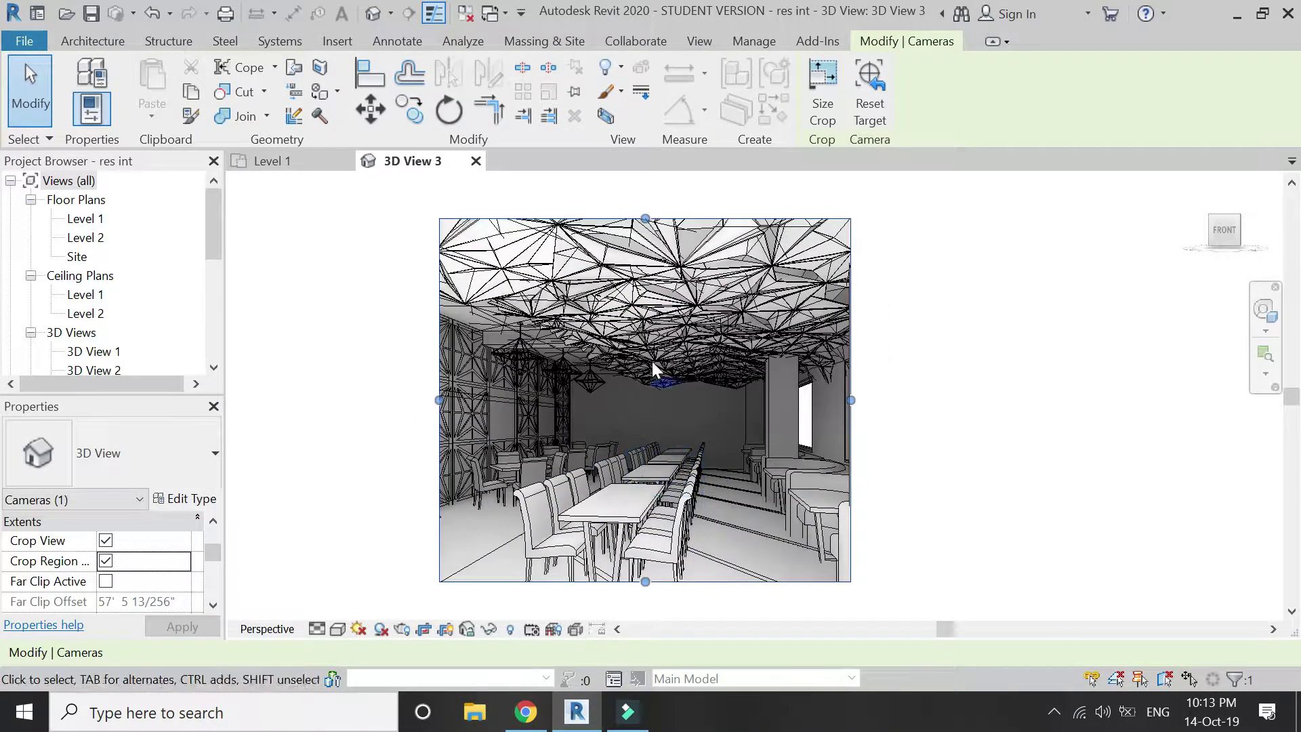
left_click(300, 158)
left_click_drag(763, 357, 620, 522)
key("ctrl+Tab")
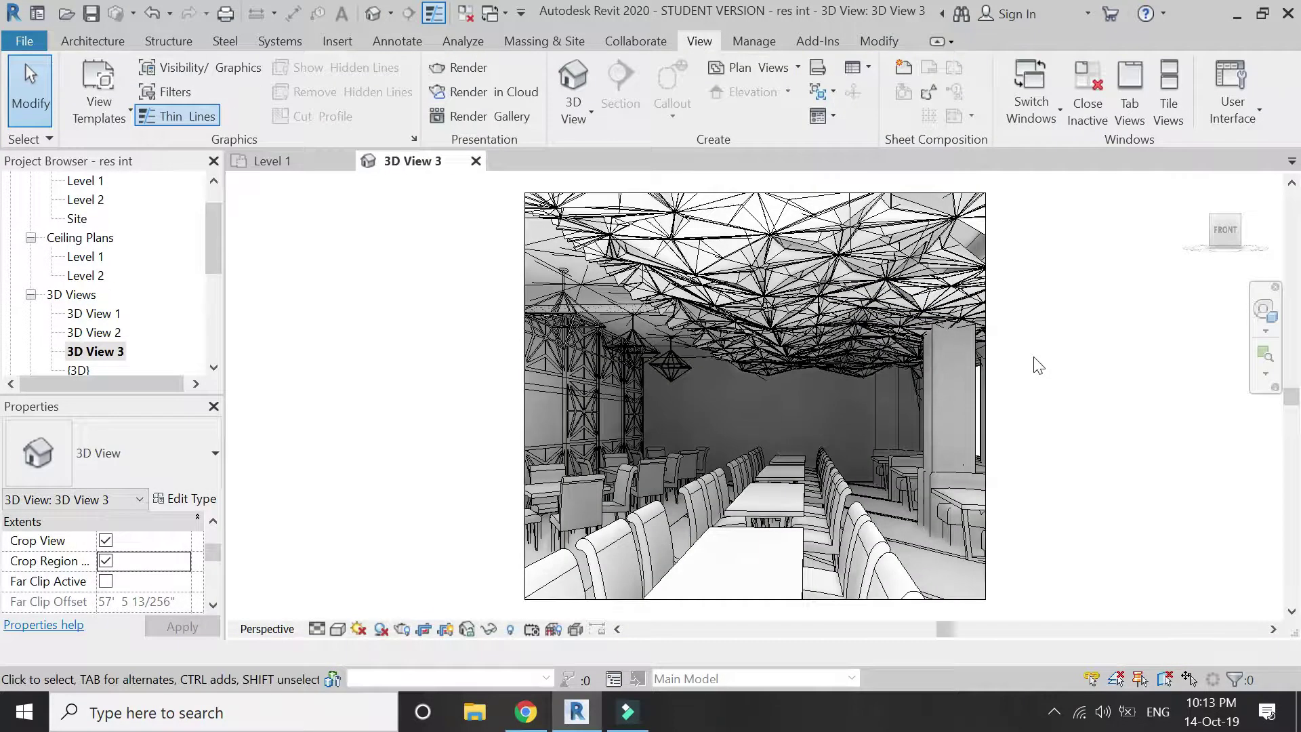
left_click(987, 363)
left_click_drag(1002, 397, 1167, 410)
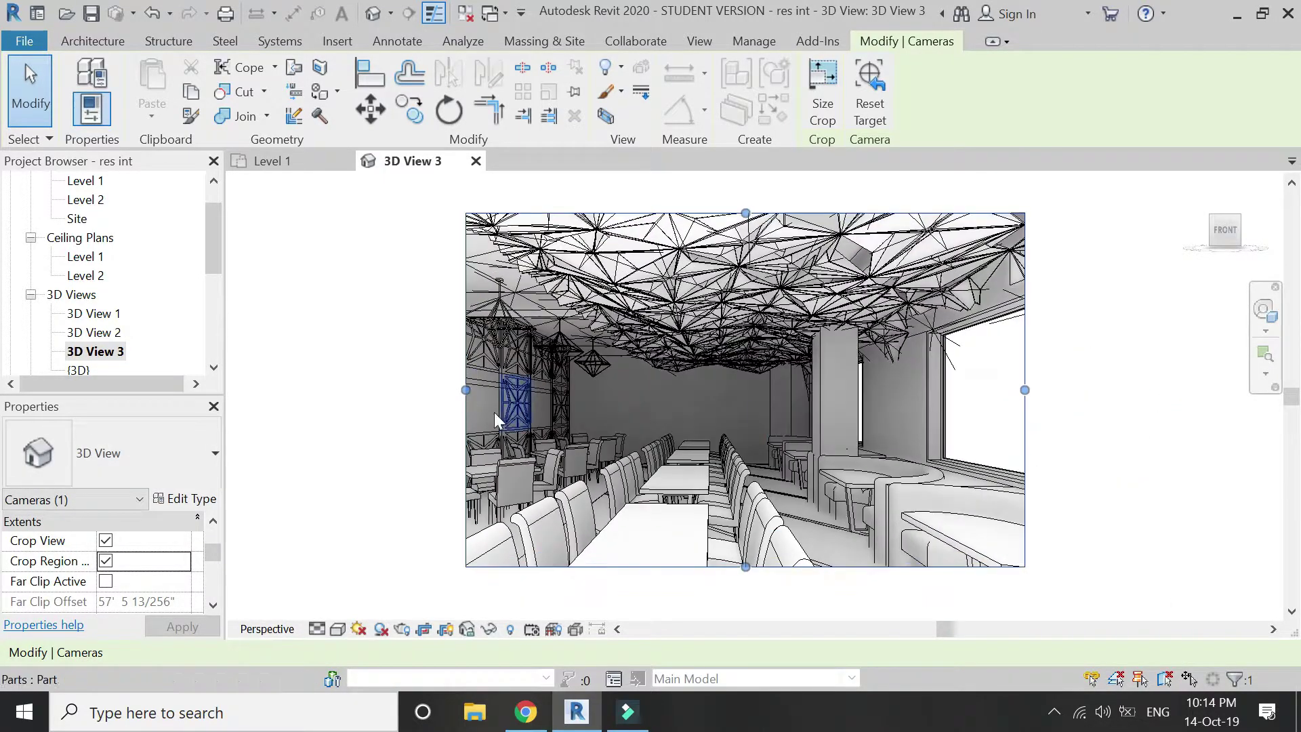
left_click_drag(465, 389, 382, 390)
left_click(349, 522)
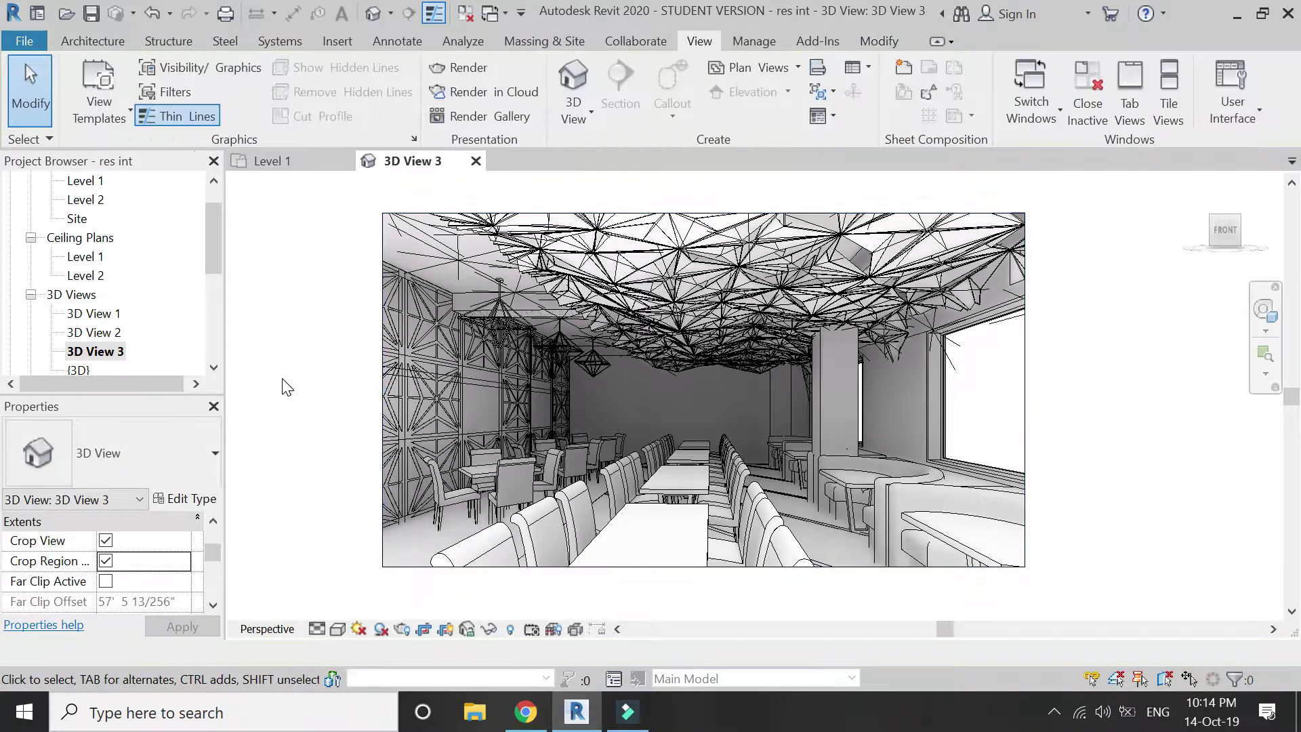
Step: Activate Far Clip with a 30' offset and apply it
left_click(105, 580)
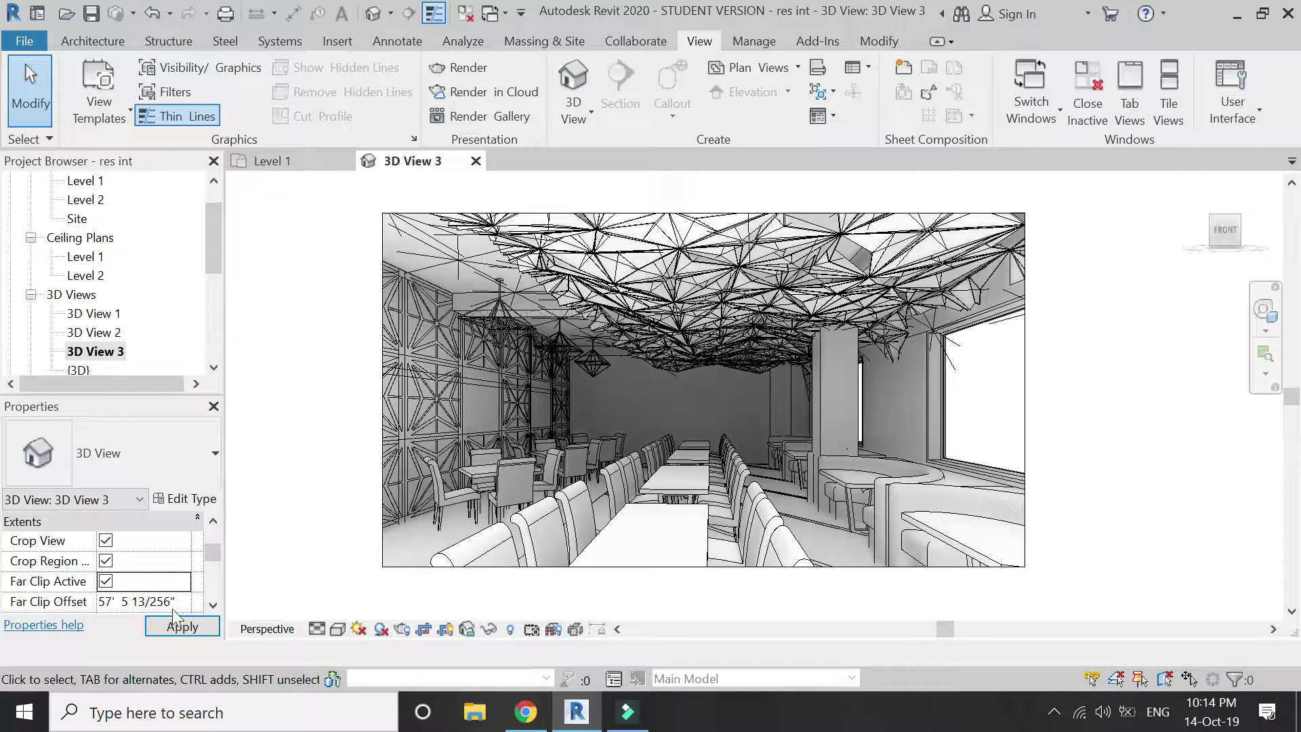
left_click(163, 601)
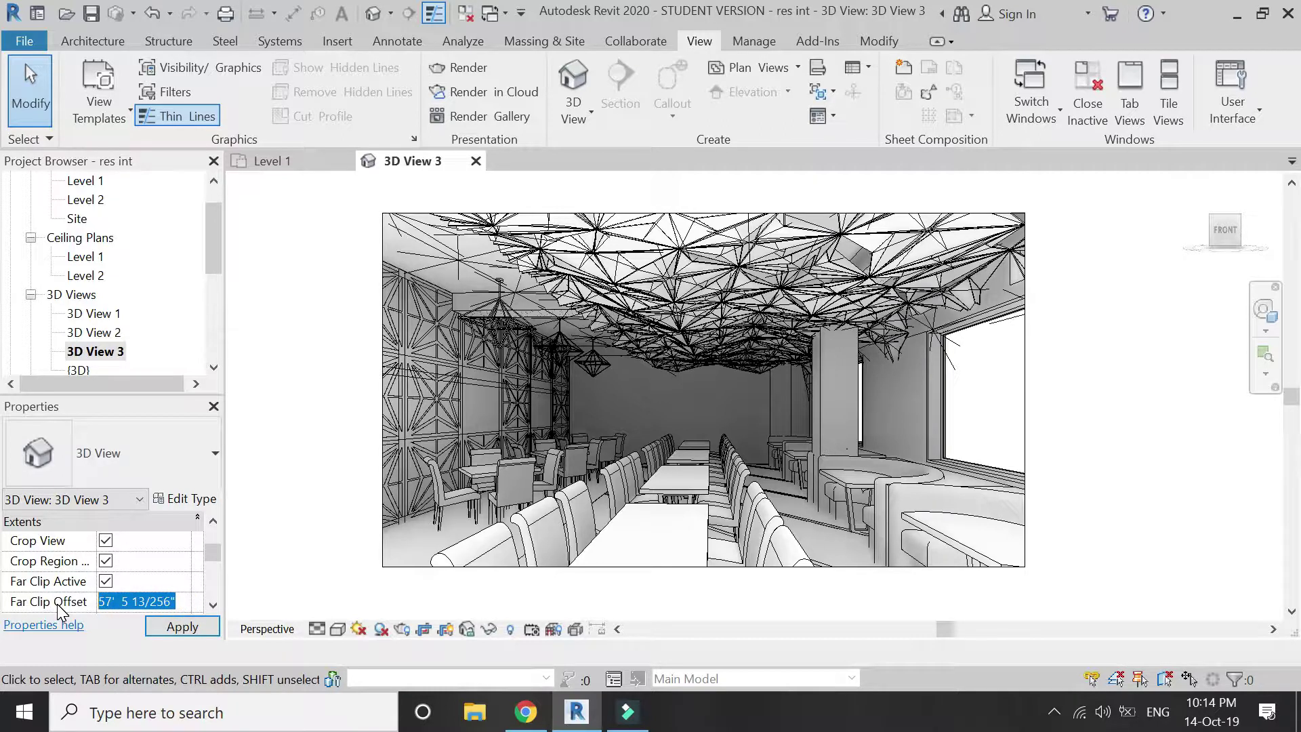
type("30")
key("Return")
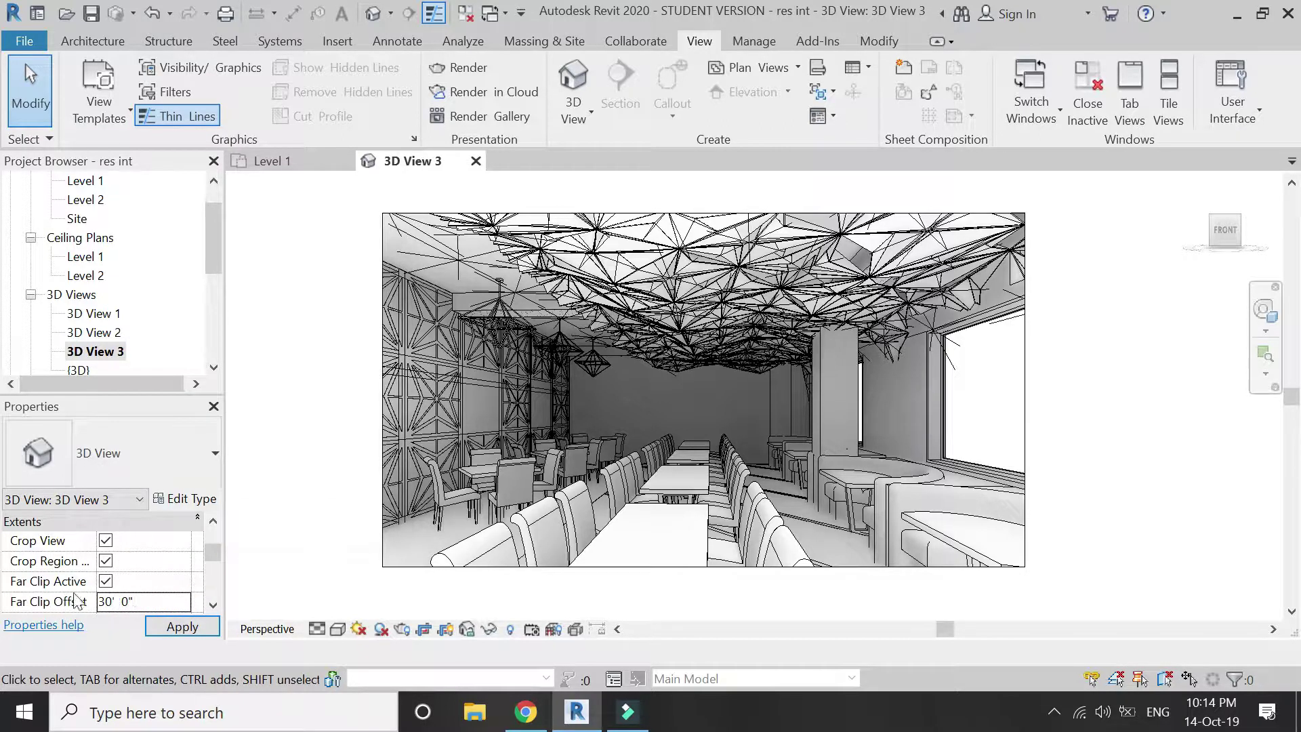
left_click(171, 629)
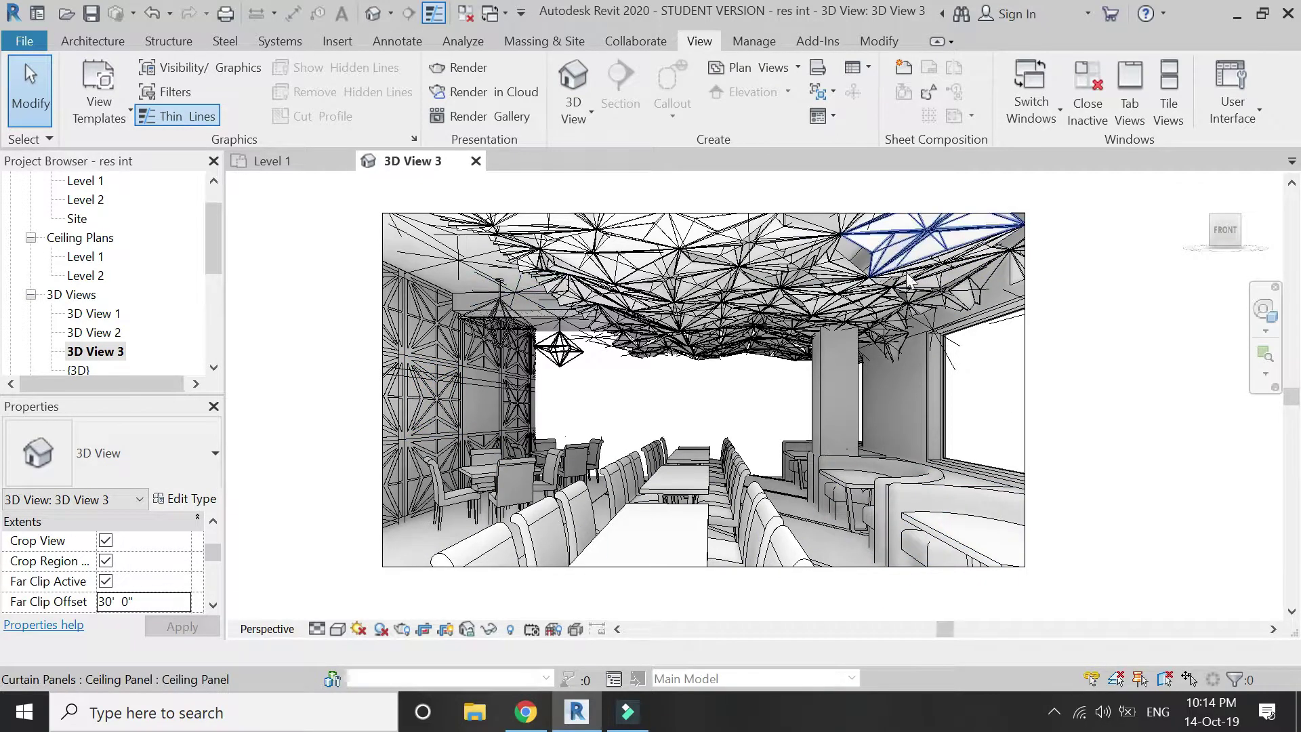
Step: Uncheck Far Clip Active and apply to restore full room depth
left_click(166, 603)
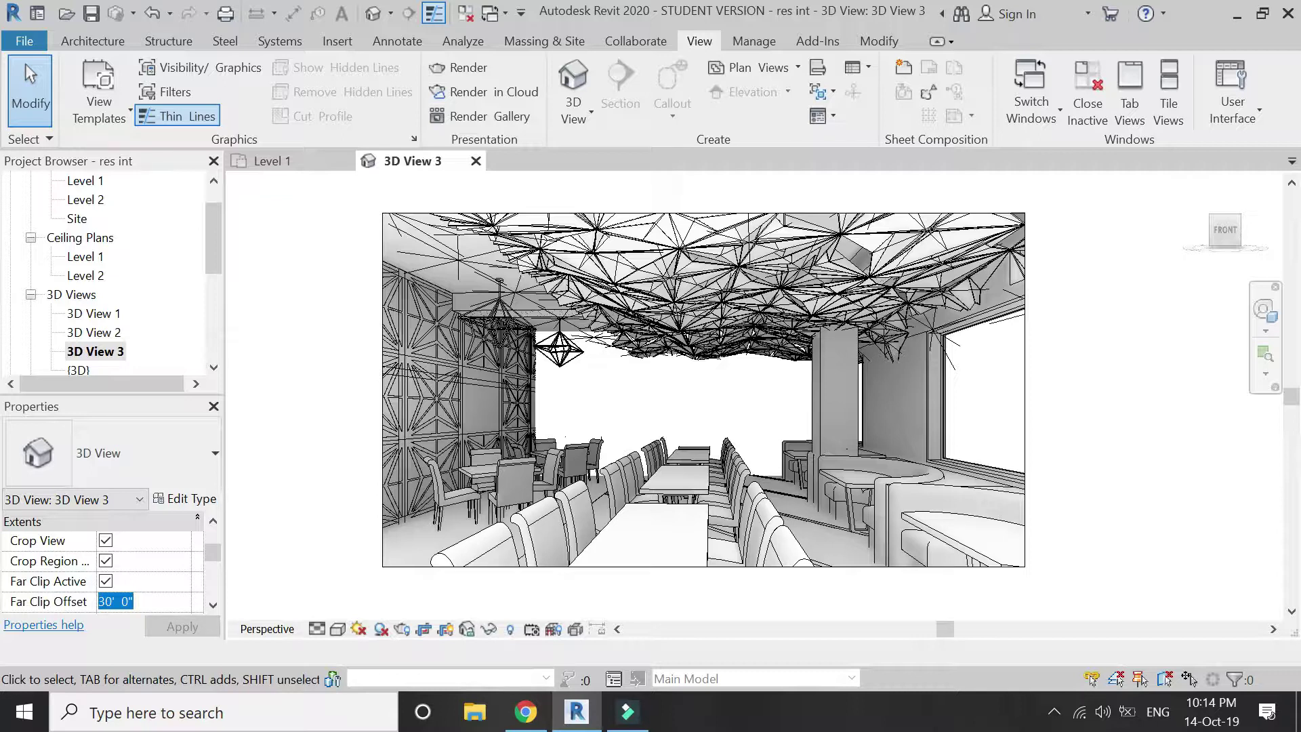
left_click(107, 582)
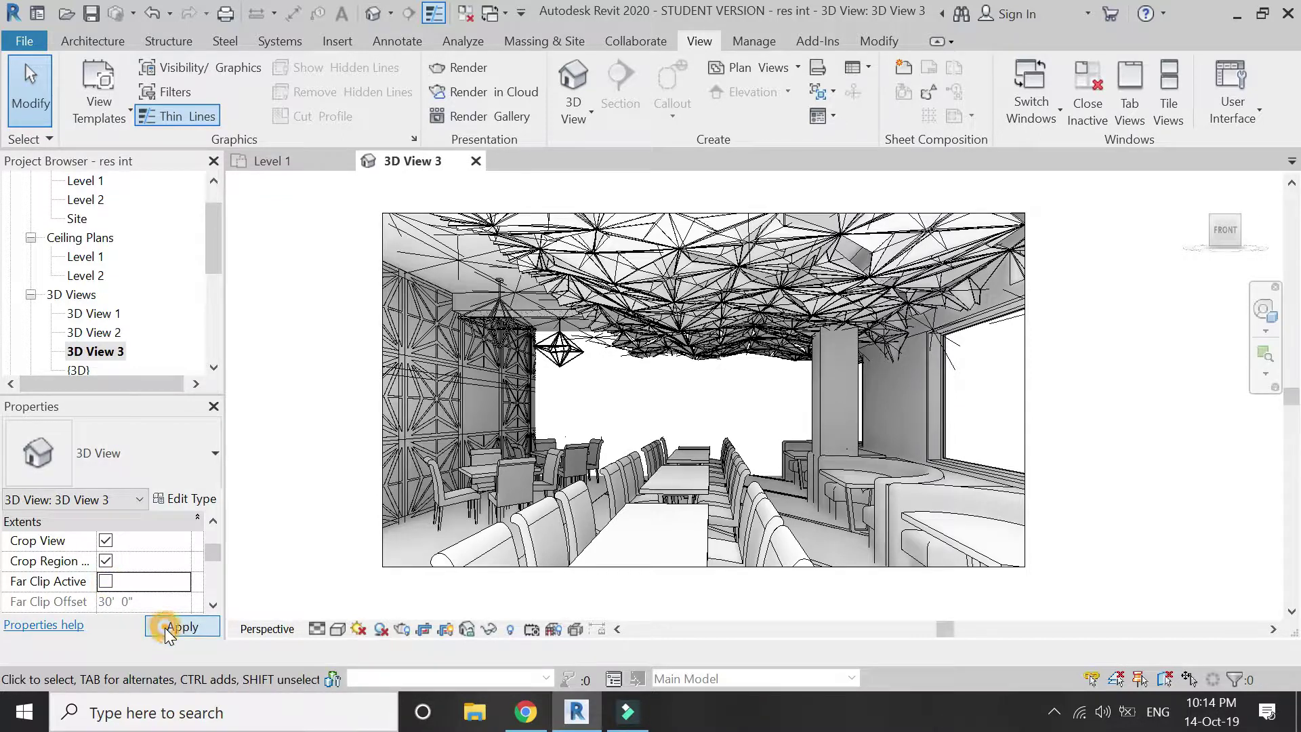
left_click(165, 627)
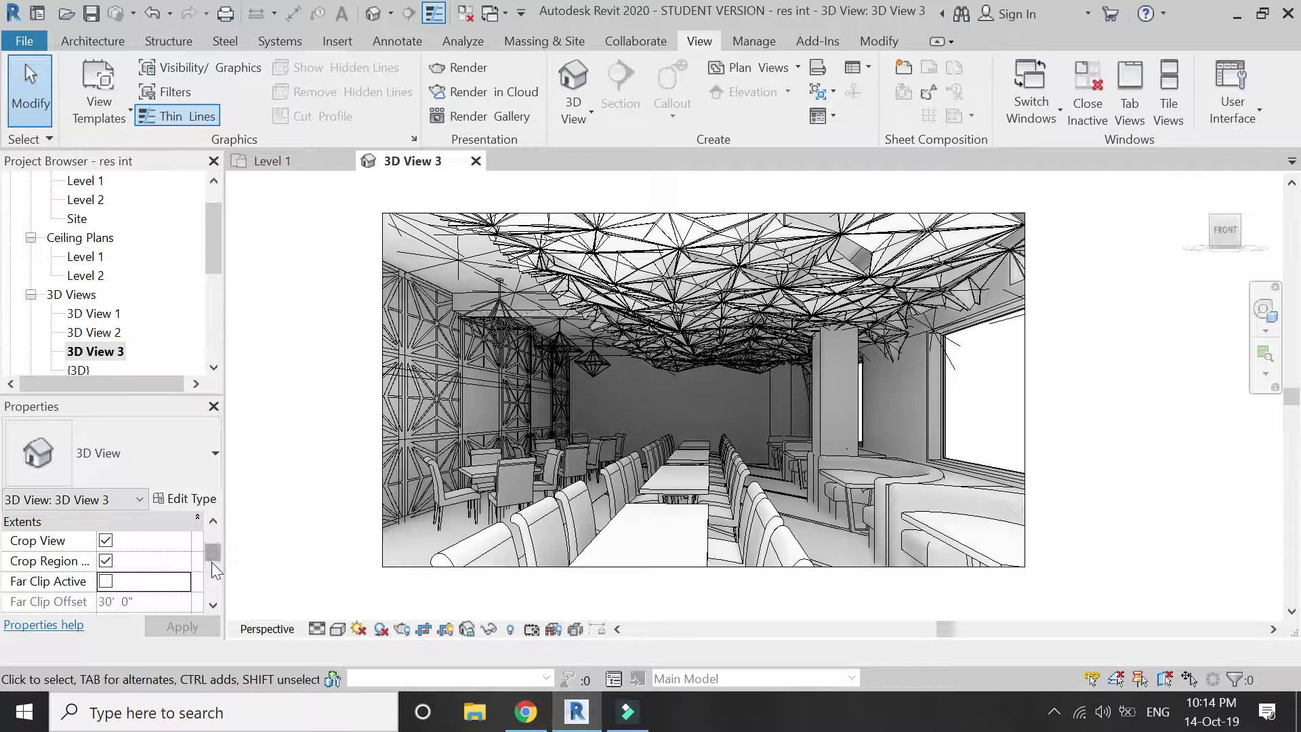
Step: Keep Scope Box at None and apply a Section Box to the camera view
scroll(193, 573, "down", 1)
scroll(197, 579, "down", 1)
scroll(196, 580, "up", 1)
left_click(185, 582)
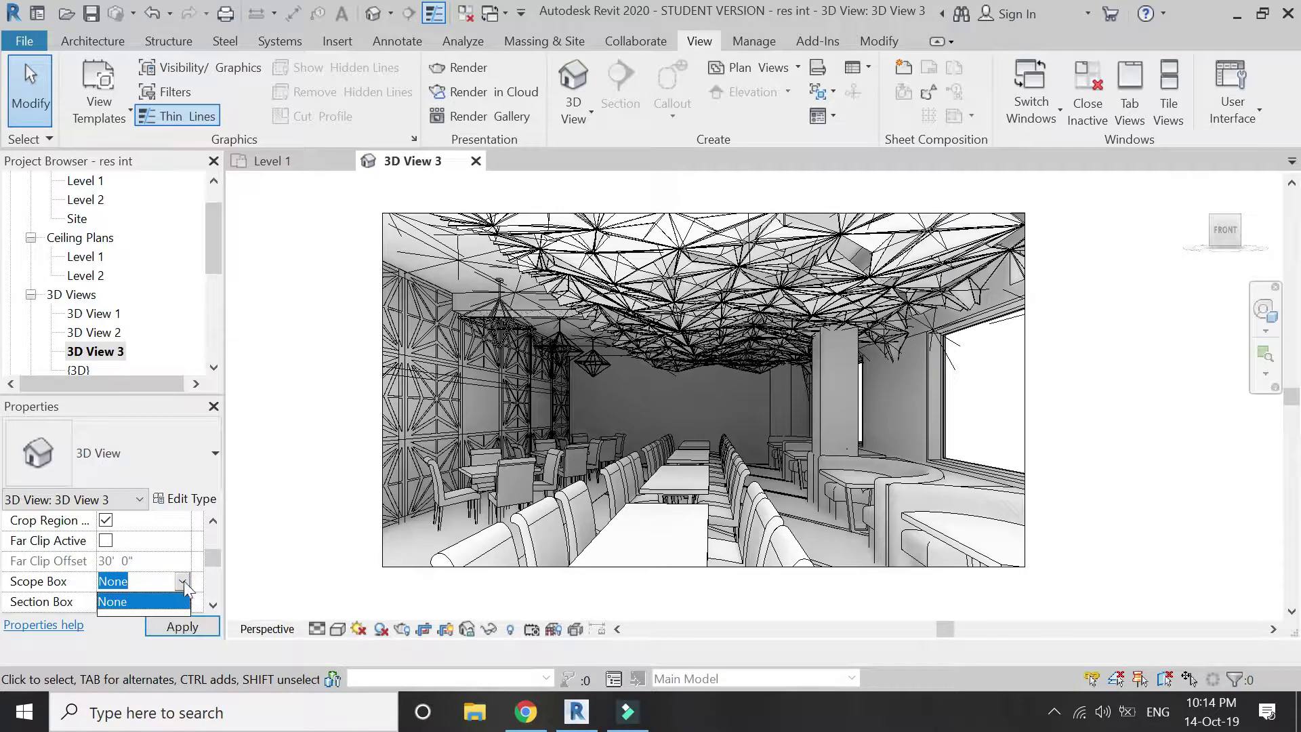
left_click(112, 594)
scroll(124, 559, "down", 1)
left_click(105, 541)
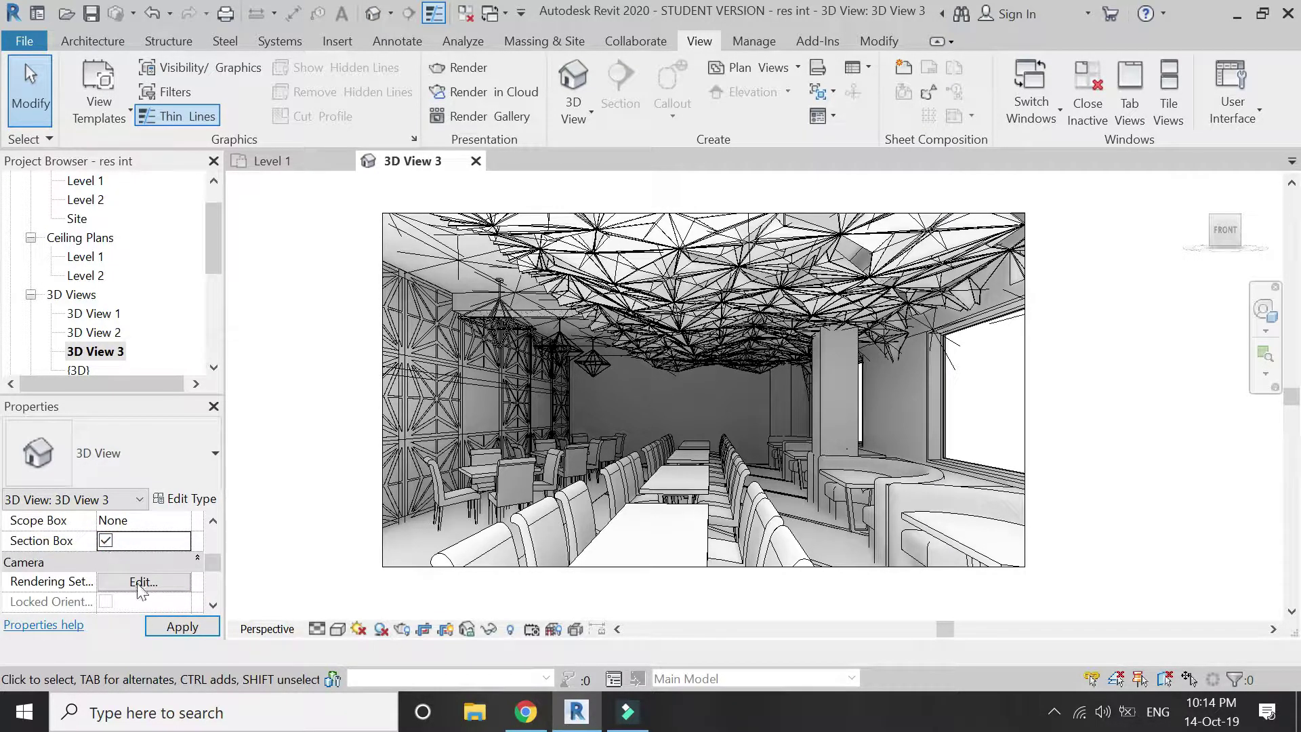
left_click(183, 627)
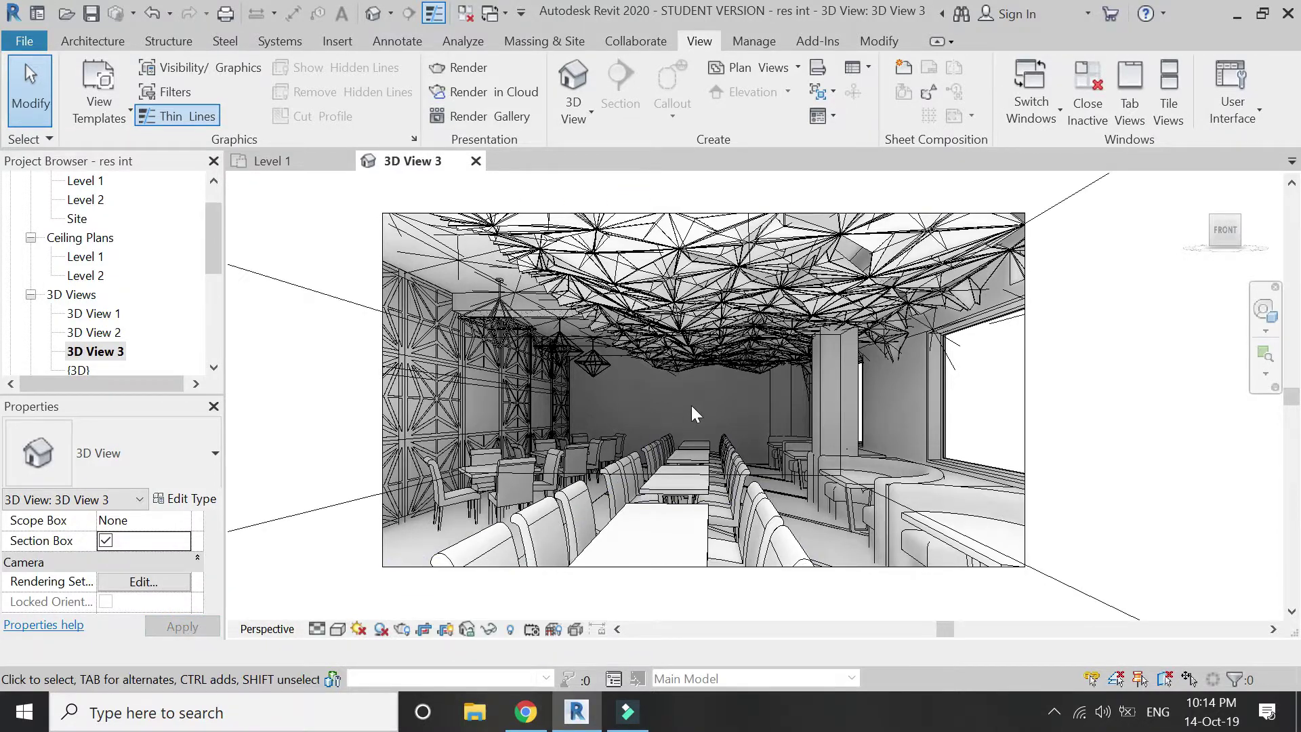
Step: Resize the section box: cut the right side at the column, widen it, raise the top, move the bottom
scroll(679, 458, "down", 4)
scroll(733, 476, "up", 5)
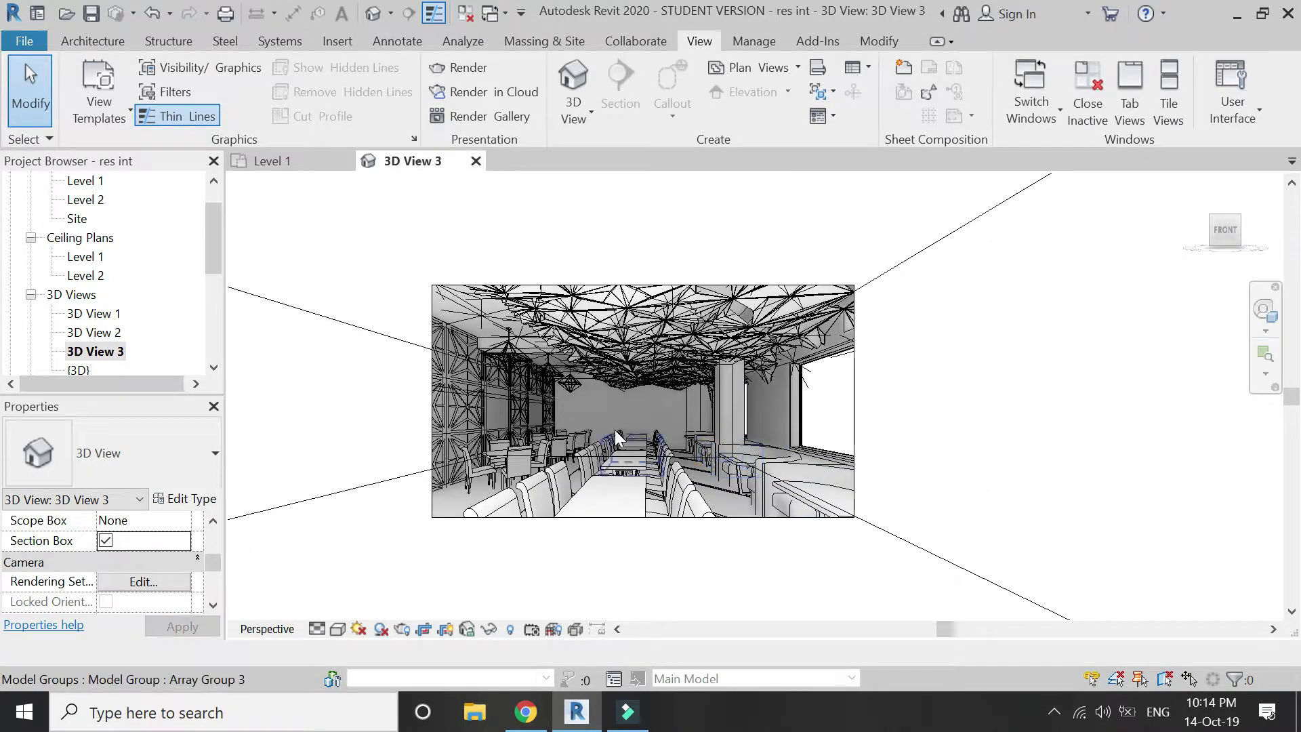
left_click(1002, 583)
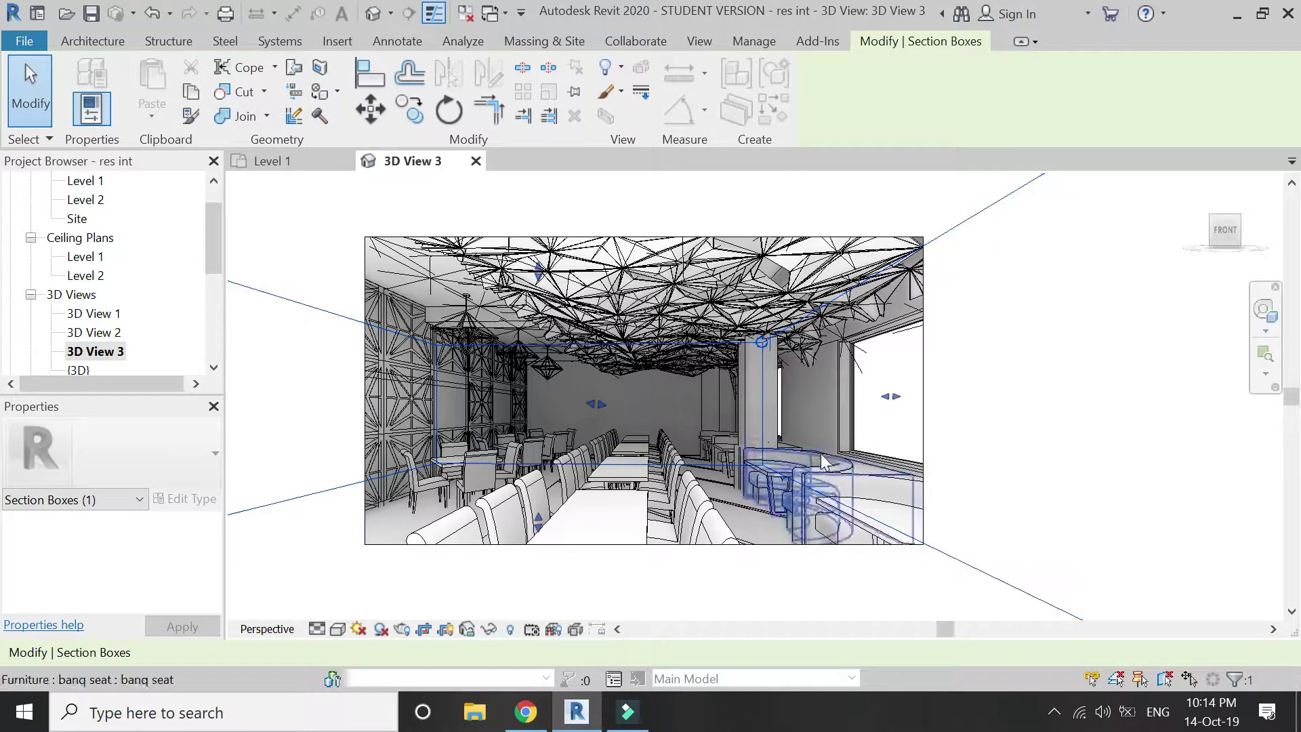
left_click_drag(889, 398, 897, 424)
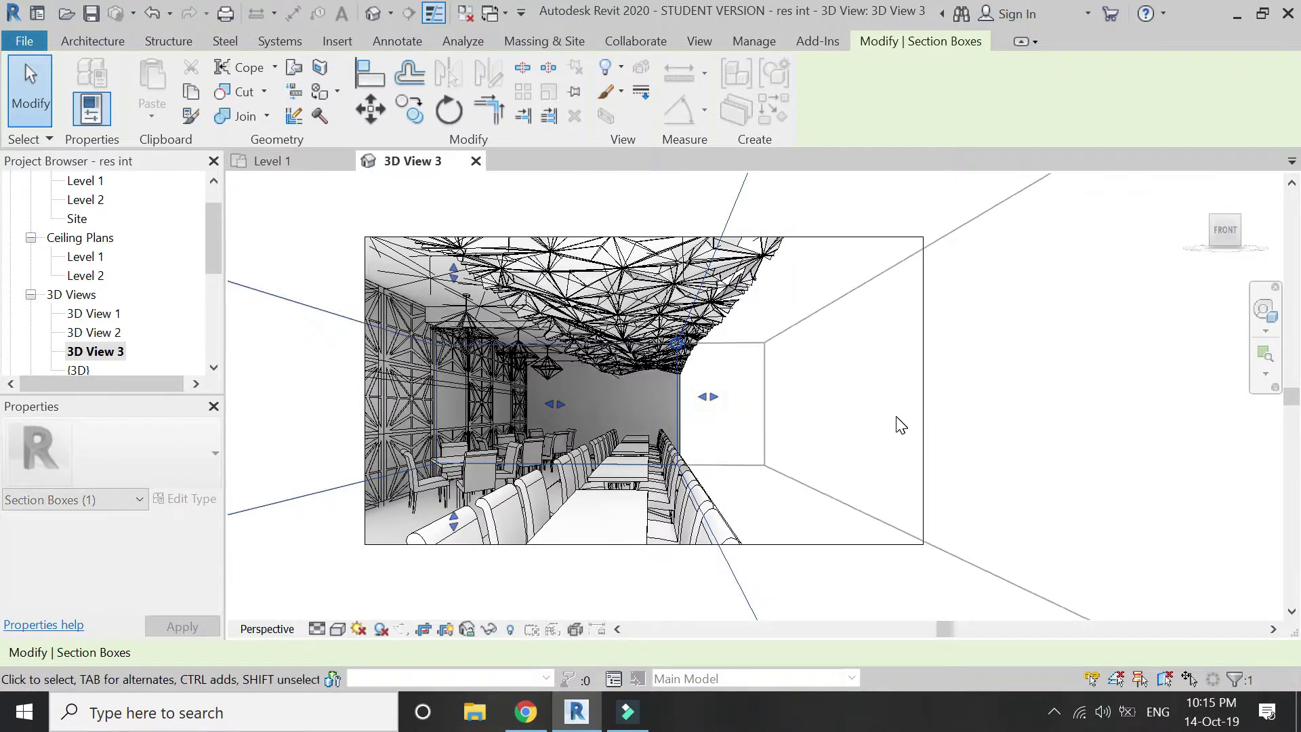
left_click_drag(594, 405, 518, 351)
left_click_drag(536, 396, 621, 401)
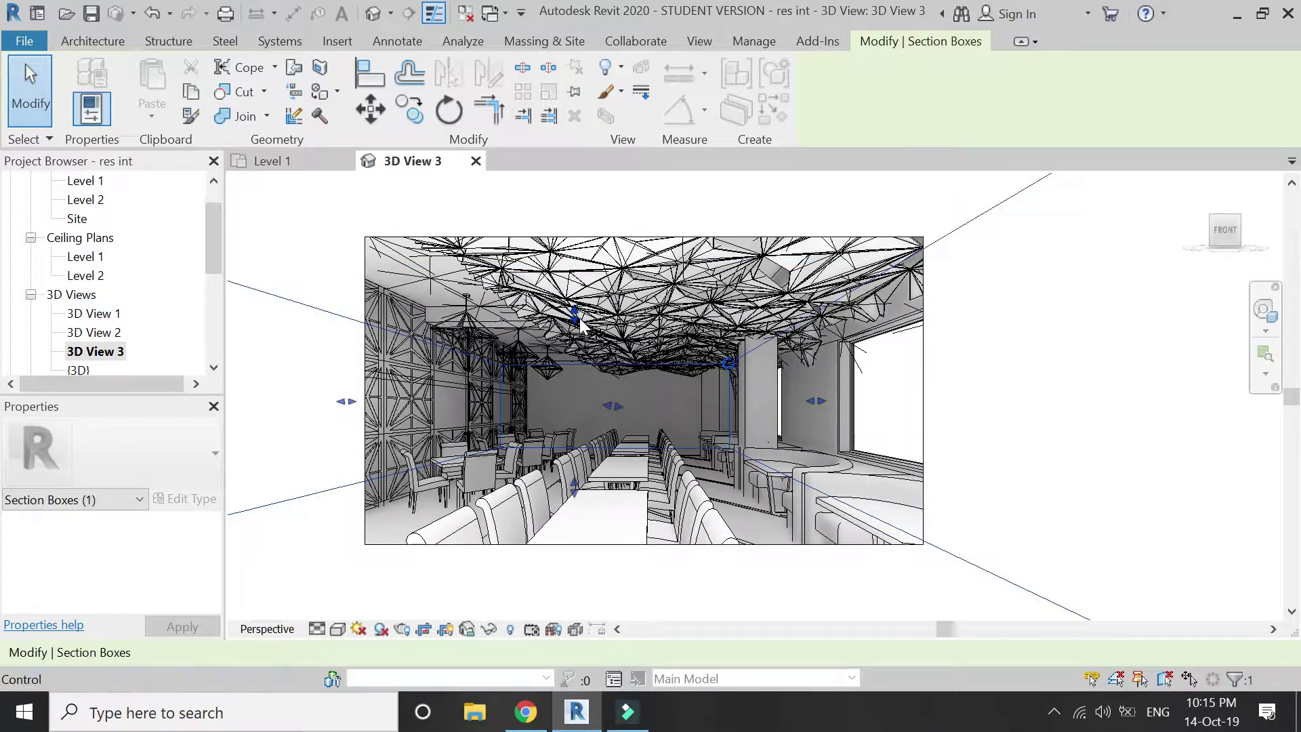
left_click_drag(579, 318, 601, 225)
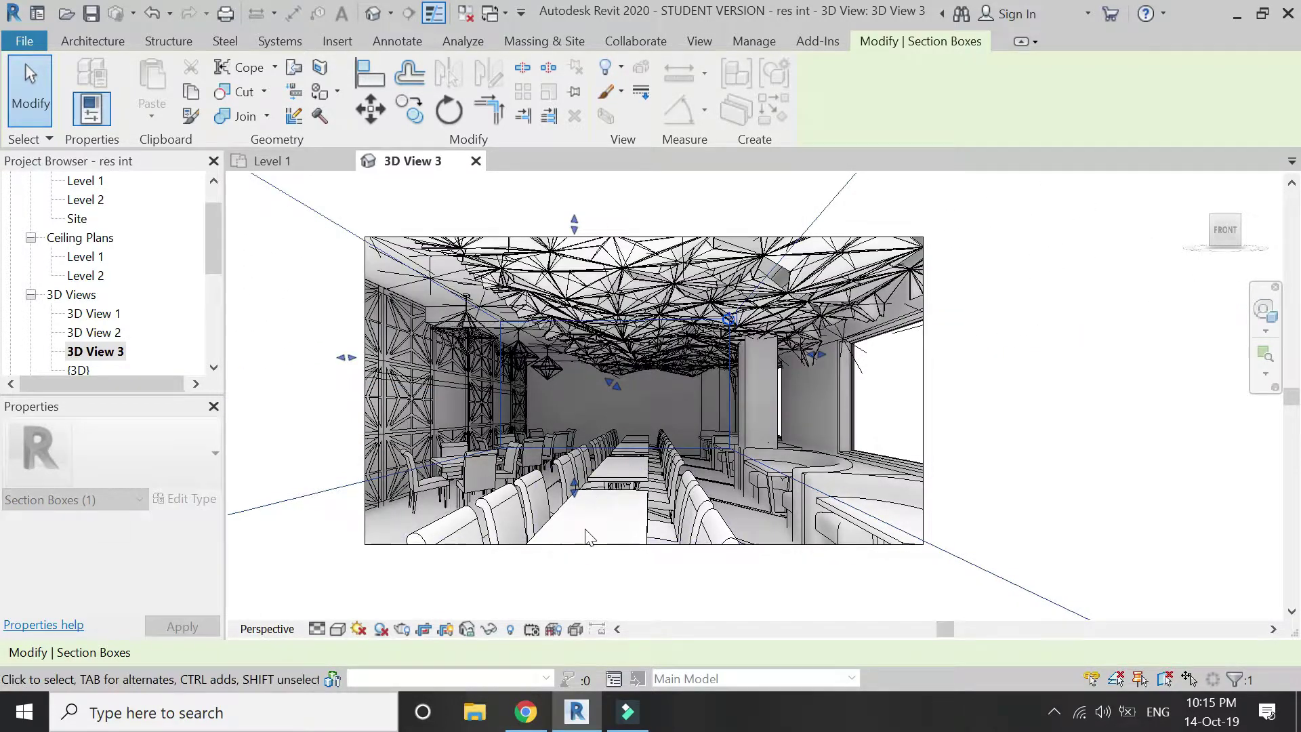
left_click_drag(573, 483, 590, 550)
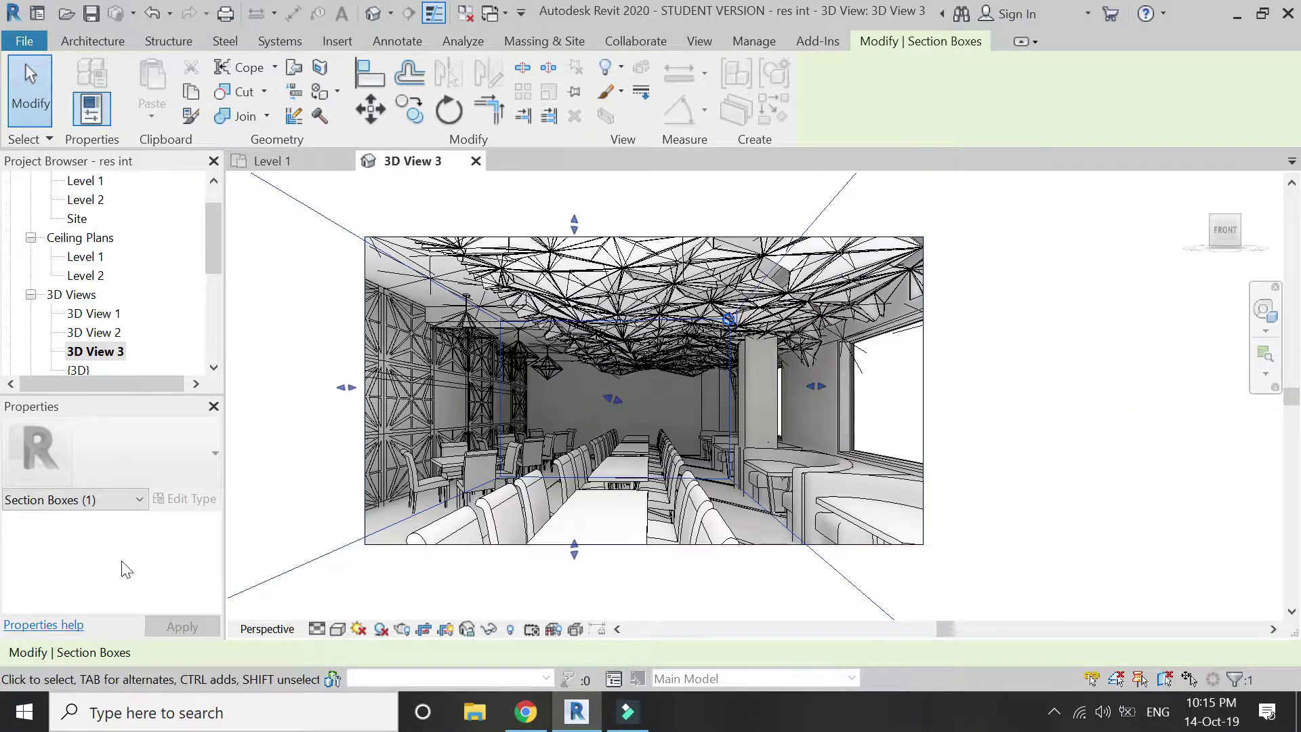
Step: Deselect the box, then uncheck Section Box in Properties and apply
left_click(291, 368)
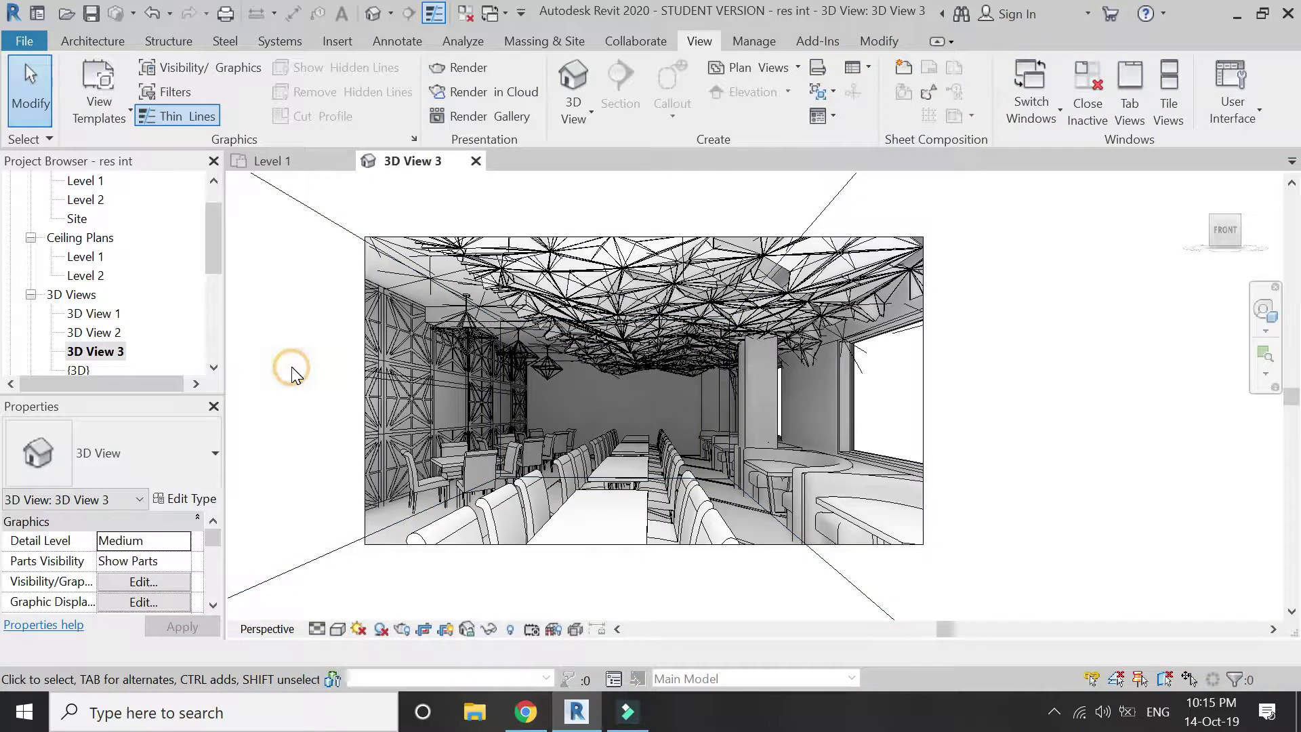
scroll(161, 580, "down", 3)
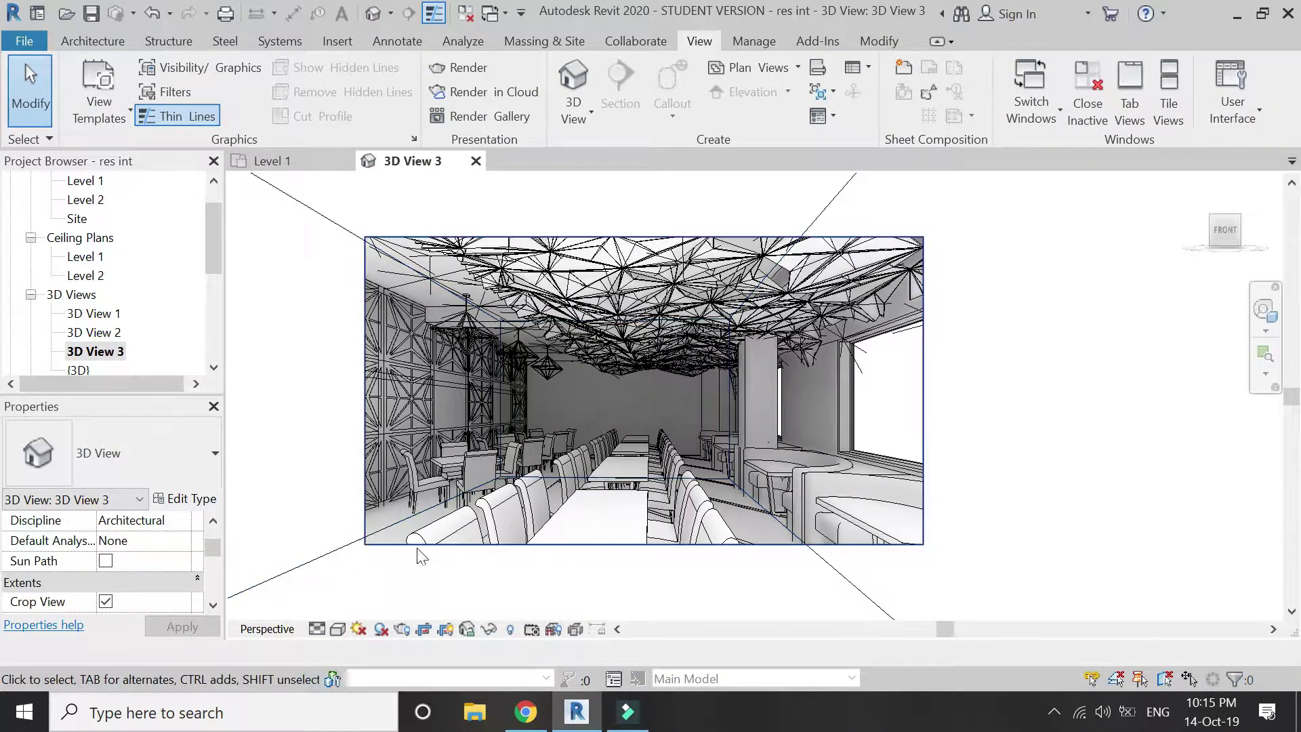
left_click(328, 548)
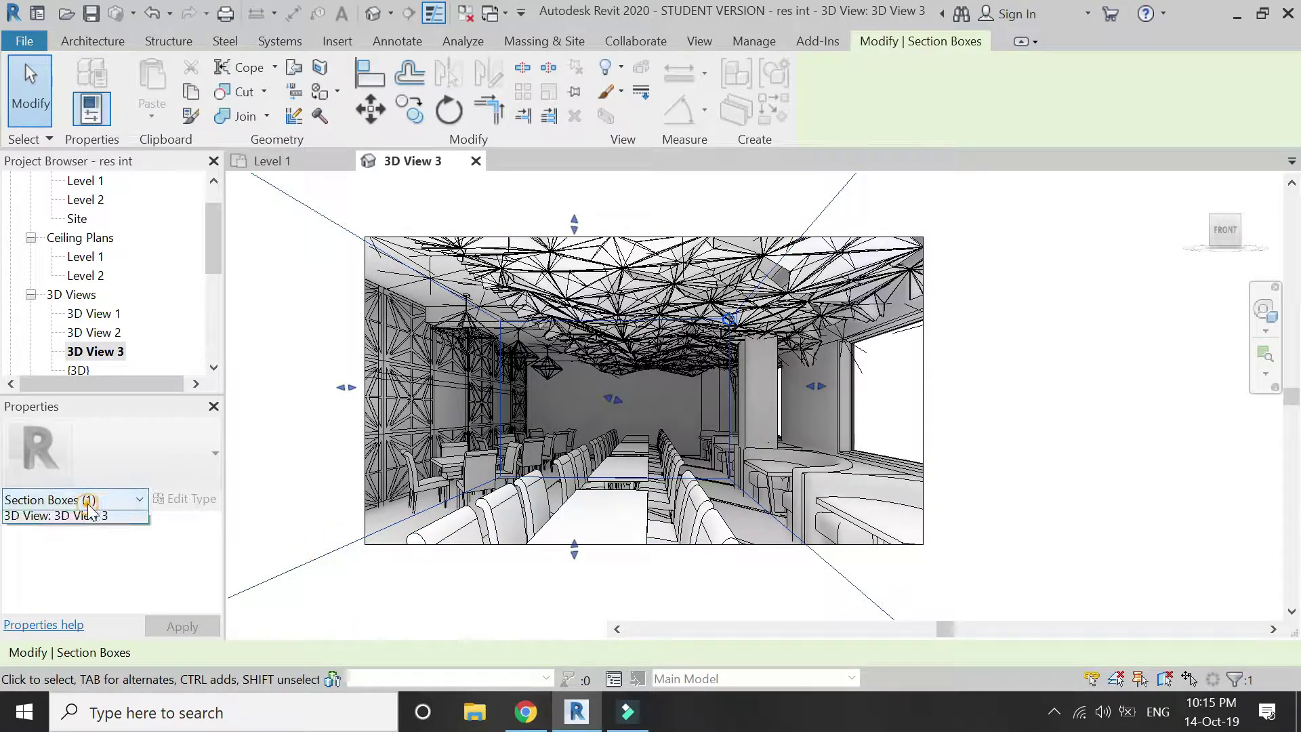
left_click(344, 605)
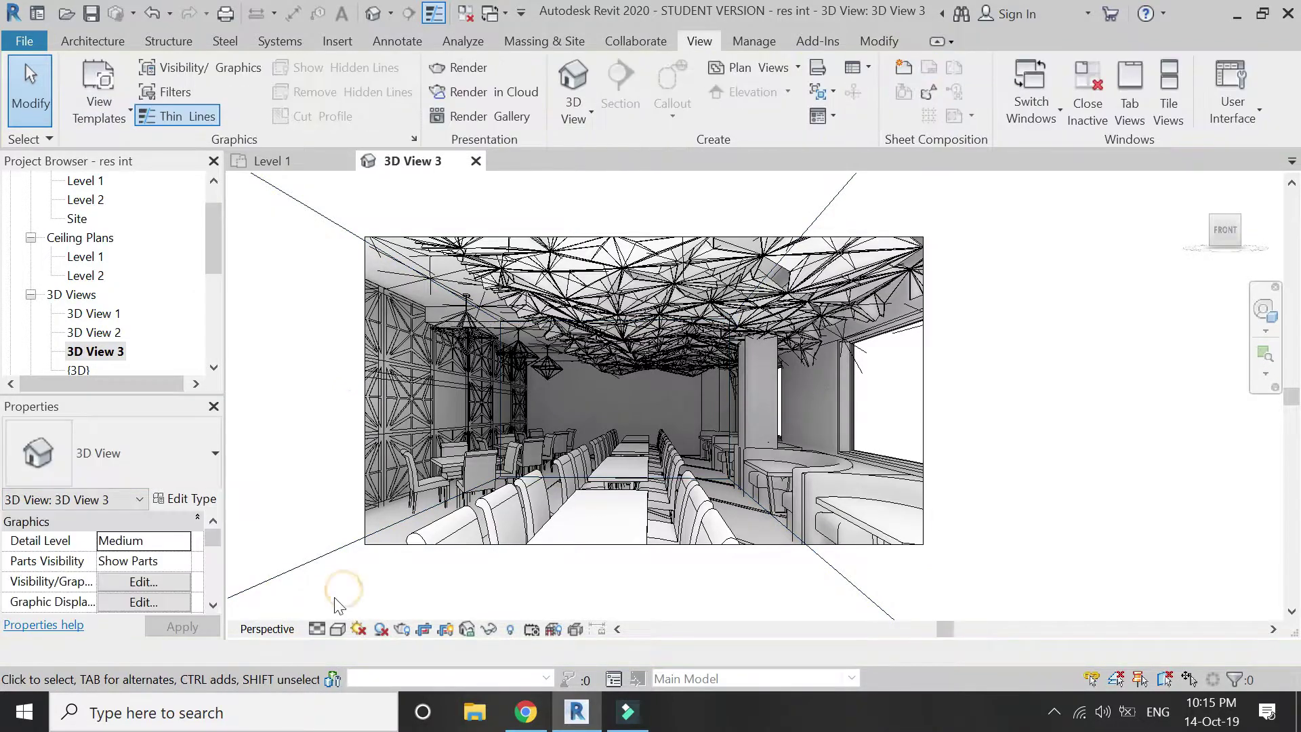
scroll(144, 571, "down", 1)
left_click(105, 540)
left_click(164, 624)
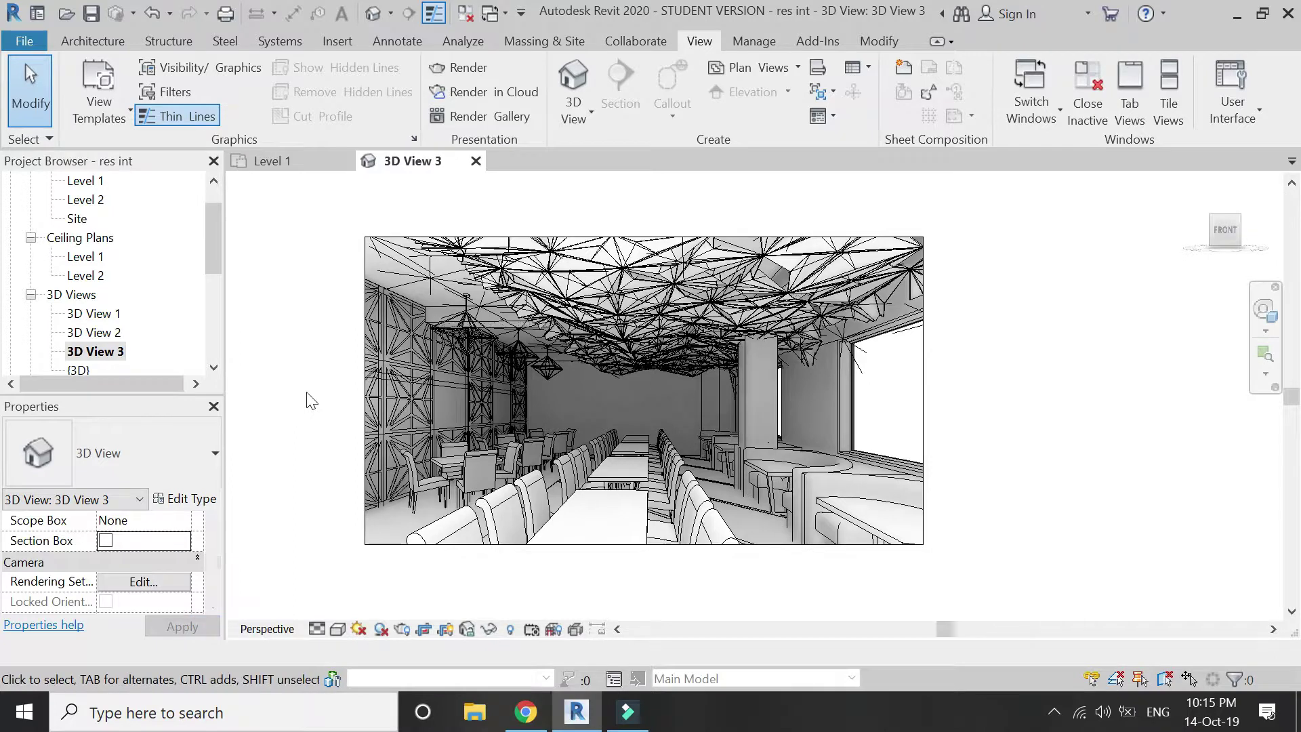
scroll(551, 383, "up", 2)
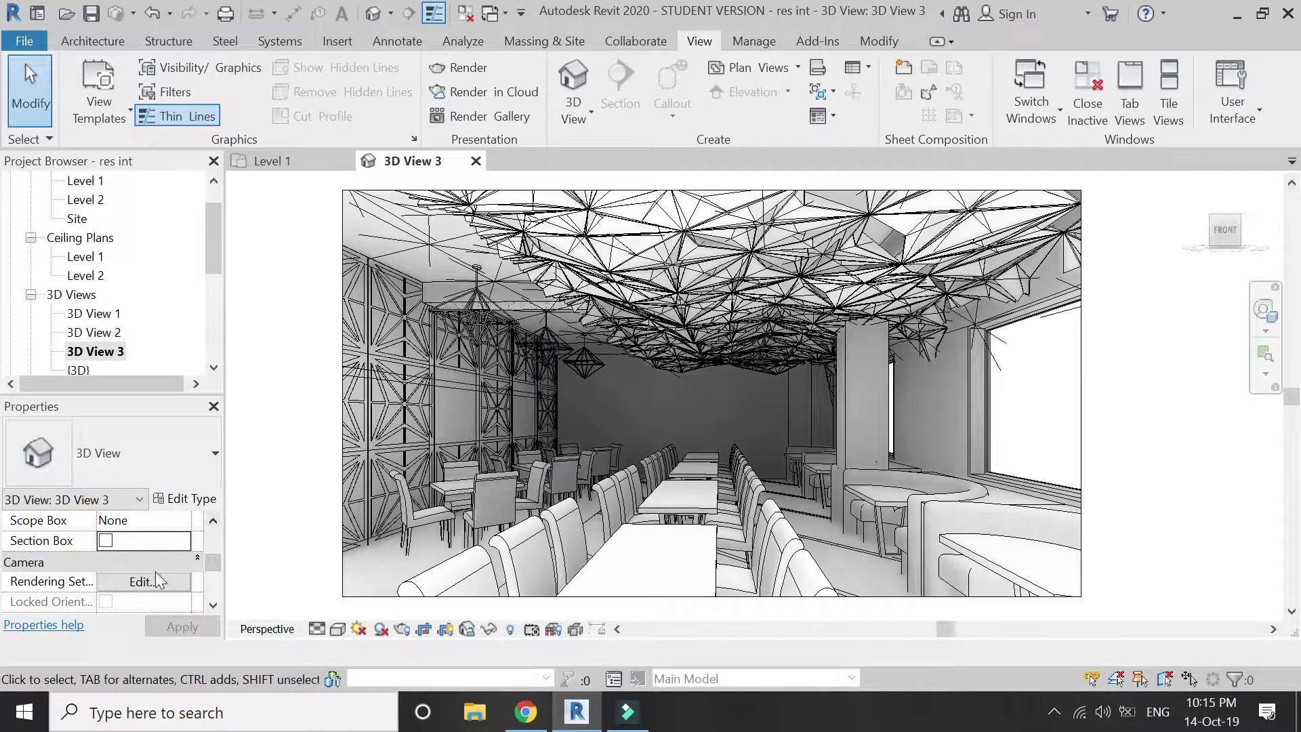
scroll(157, 538, "down", 1)
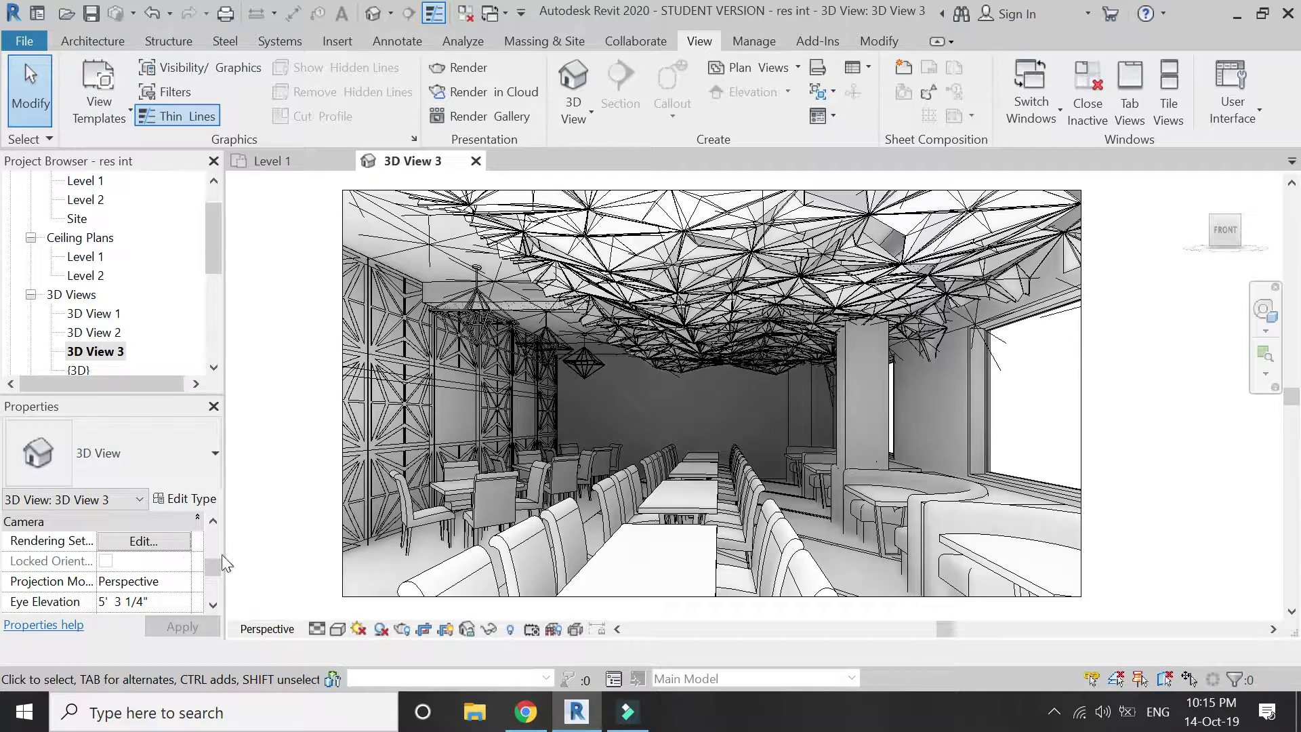
left_click(169, 581)
left_click(183, 582)
left_click(156, 607)
left_click(172, 624)
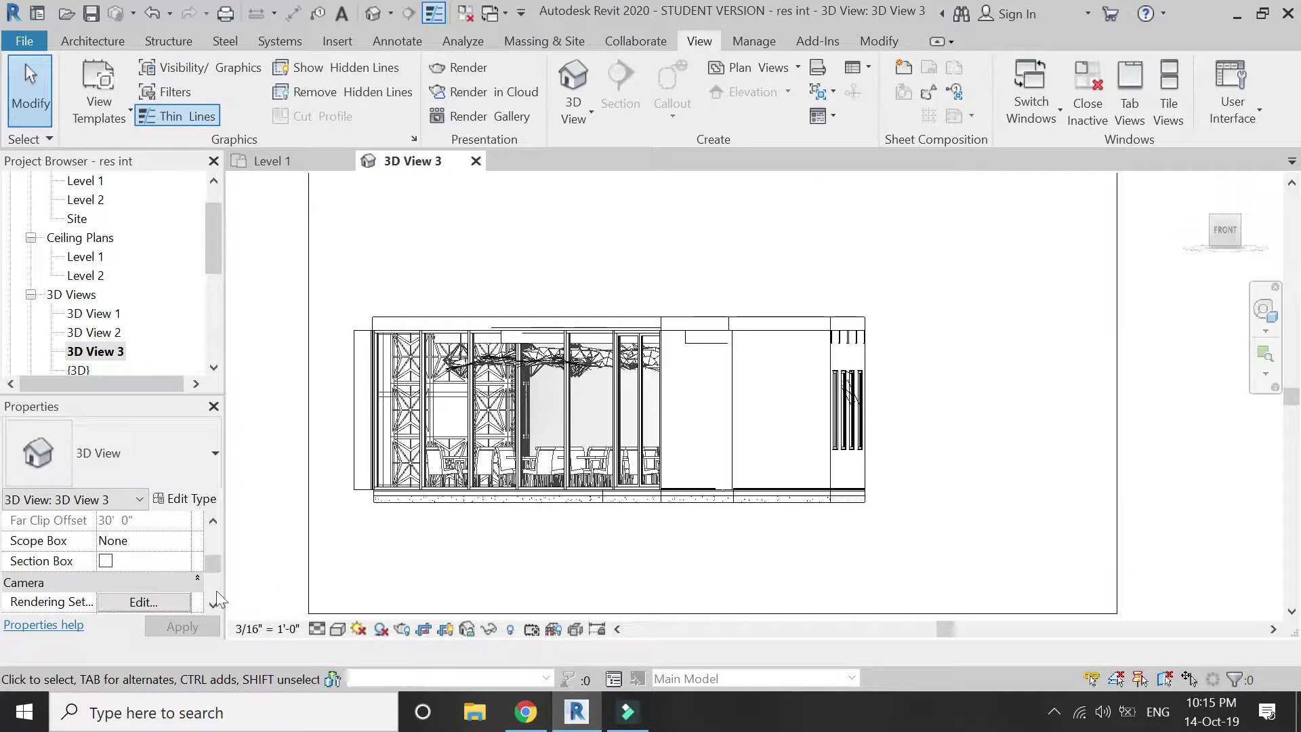
scroll(170, 594, "down", 2)
left_click(163, 540)
left_click(180, 540)
left_click(131, 578)
left_click(181, 627)
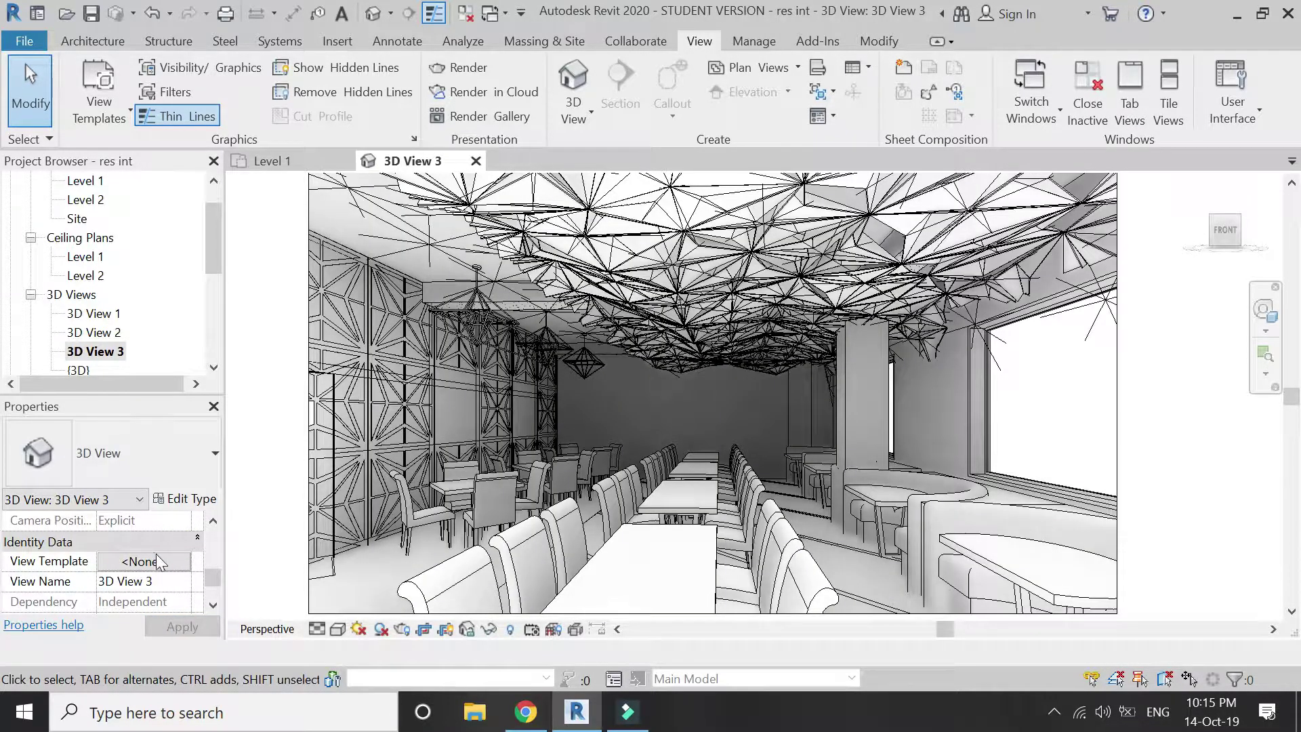
scroll(163, 576, "down", 2)
scroll(165, 581, "up", 2)
scroll(165, 581, "up", 1)
left_click(155, 547)
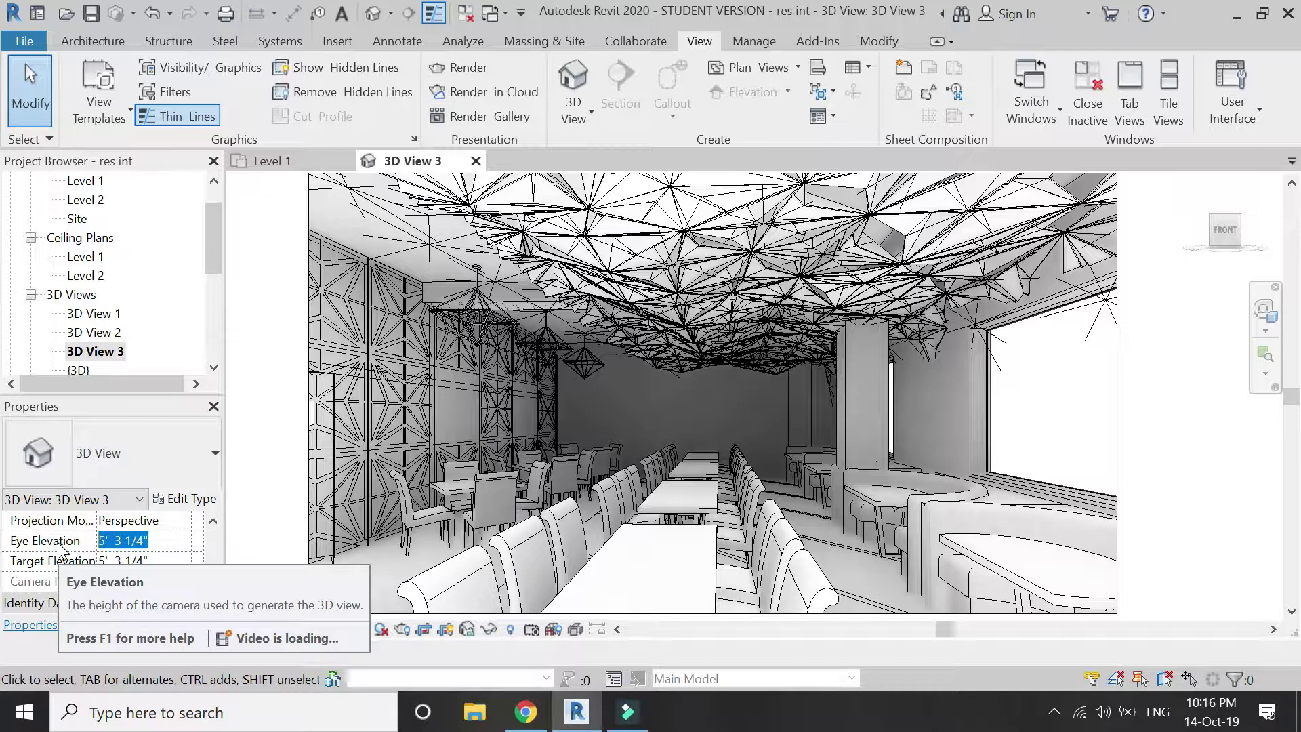
Step: Try eye elevations of 10' 0" and then 8' 0" for the camera
type("10")
key("Return")
left_click(178, 628)
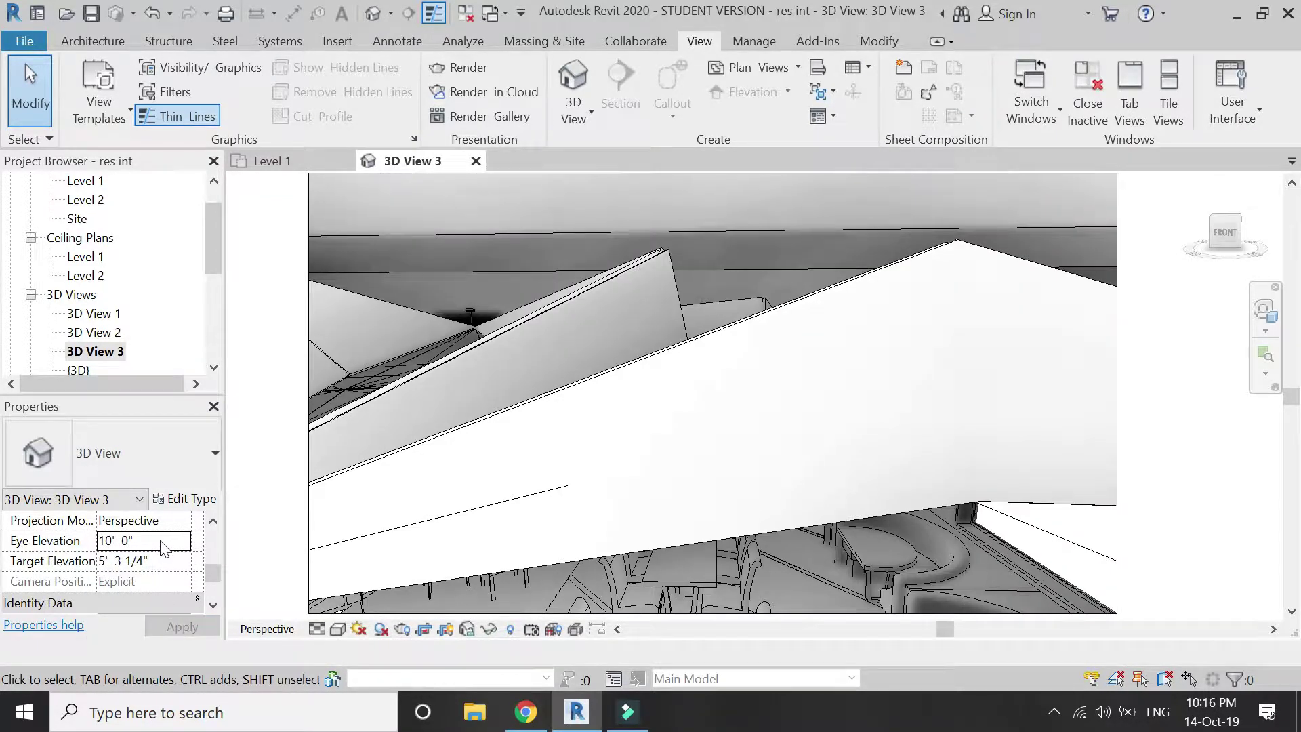
left_click(163, 547)
type("8")
key("Return")
left_click(183, 627)
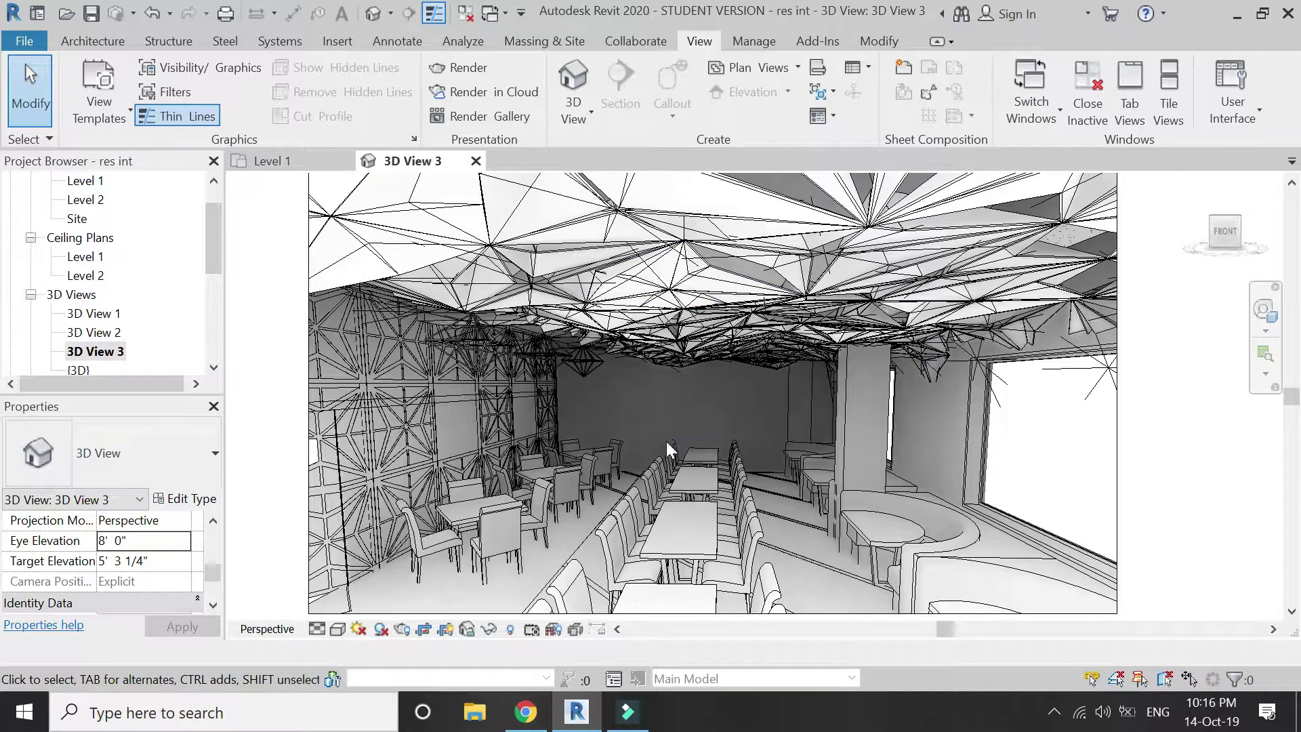
Step: Try target elevations of 2' 0", 0' 0" and 1' 0"
left_click(161, 560)
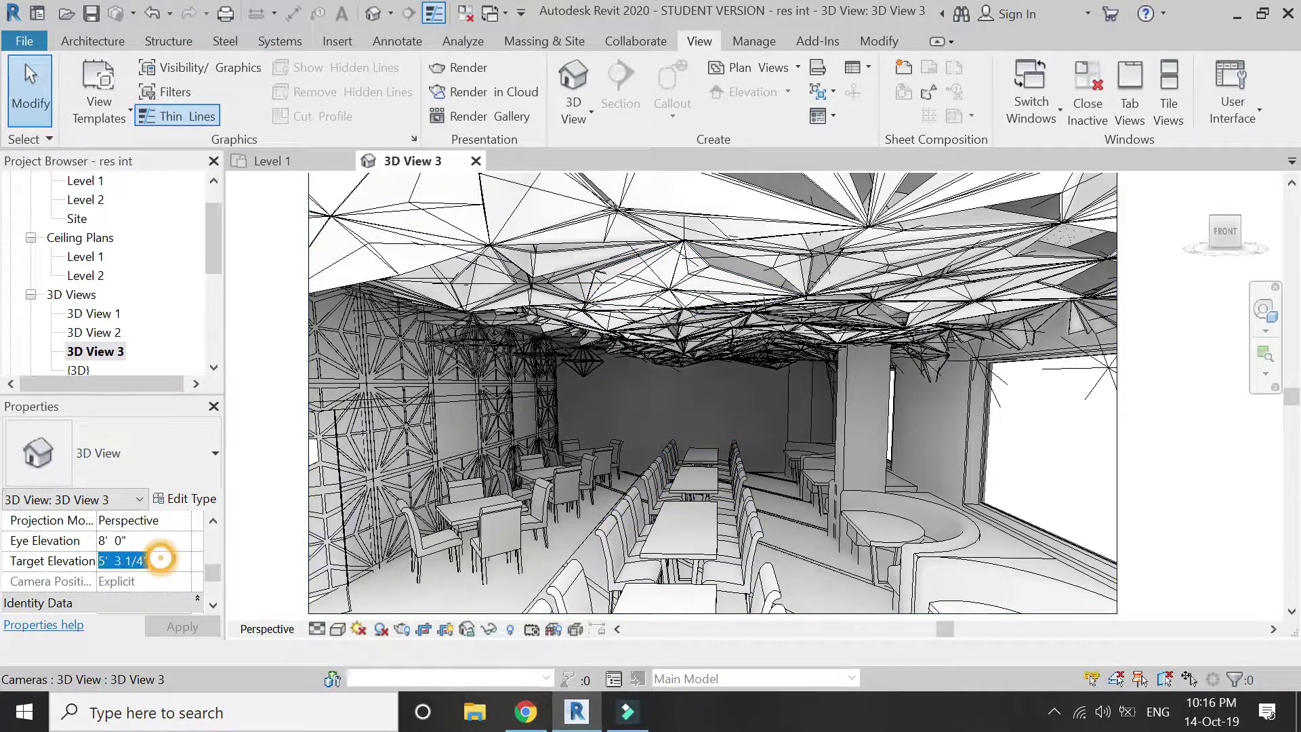
type("2'  0")
left_click(204, 628)
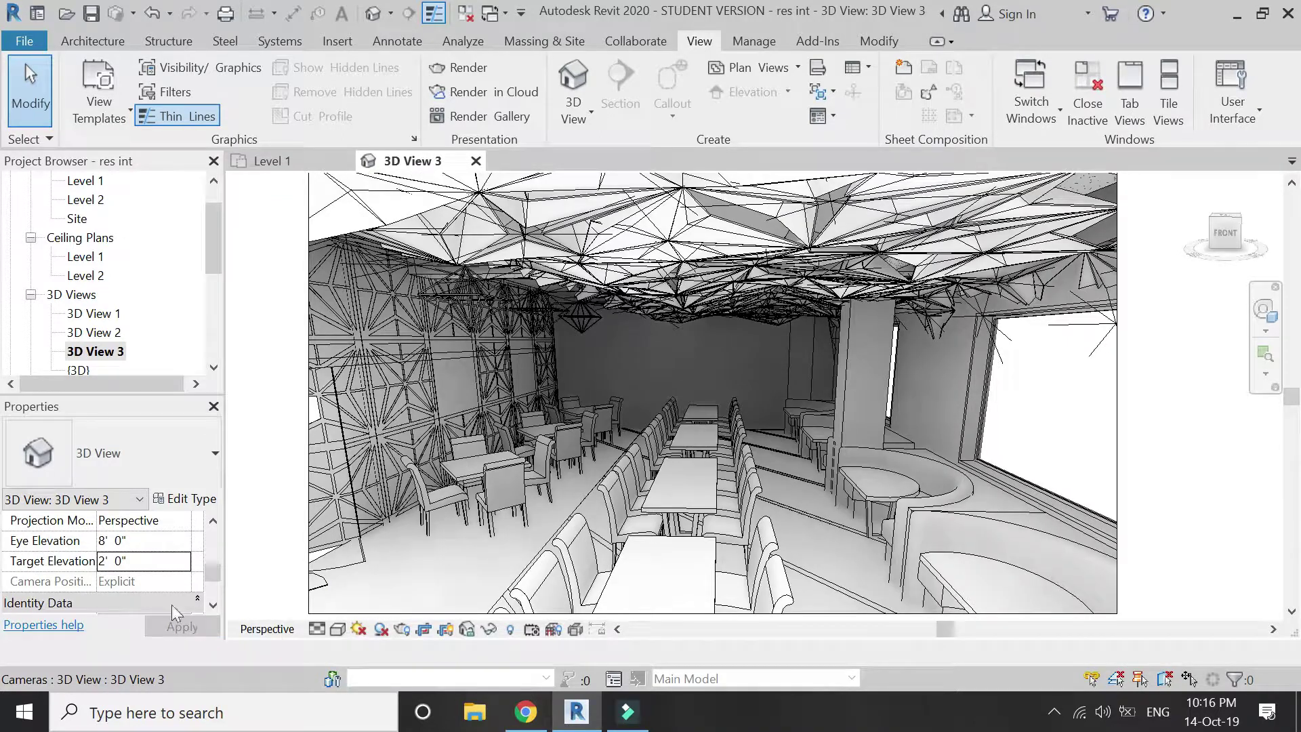
left_click(136, 562)
type("0")
left_click(179, 625)
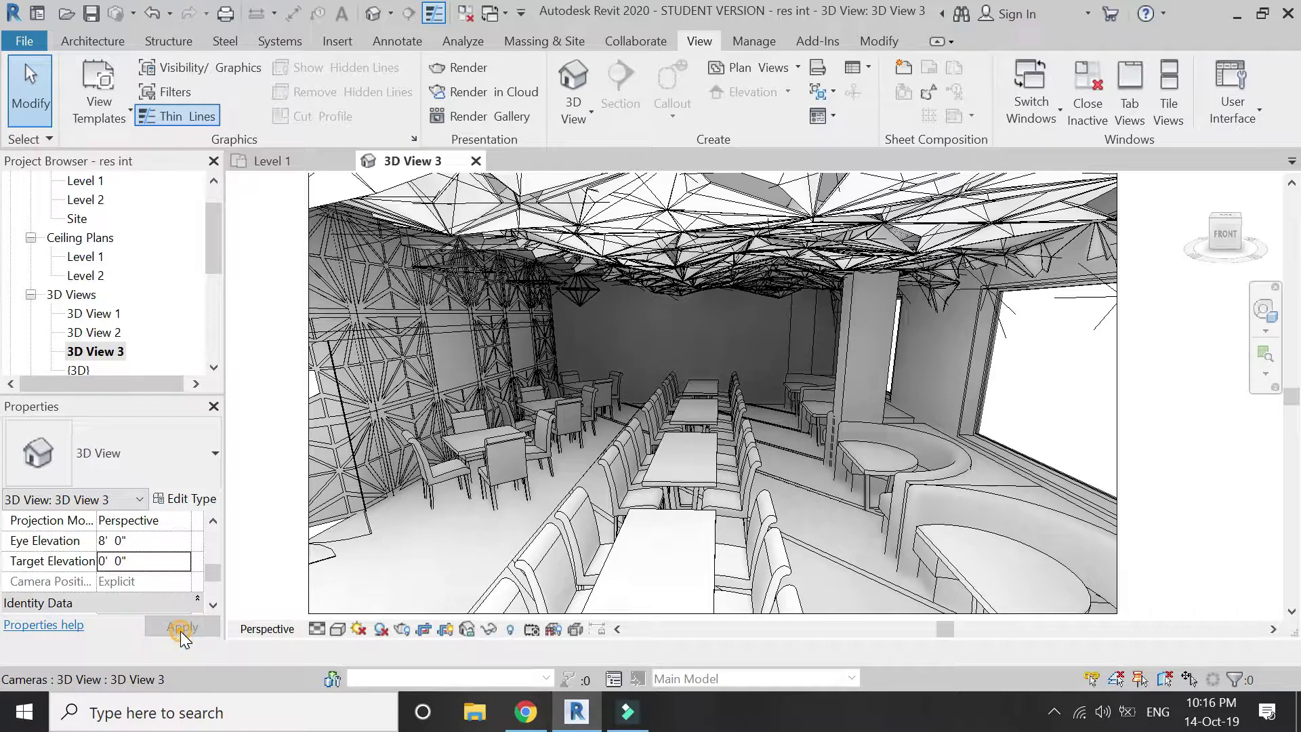
left_click(140, 562)
type("1")
key("Return")
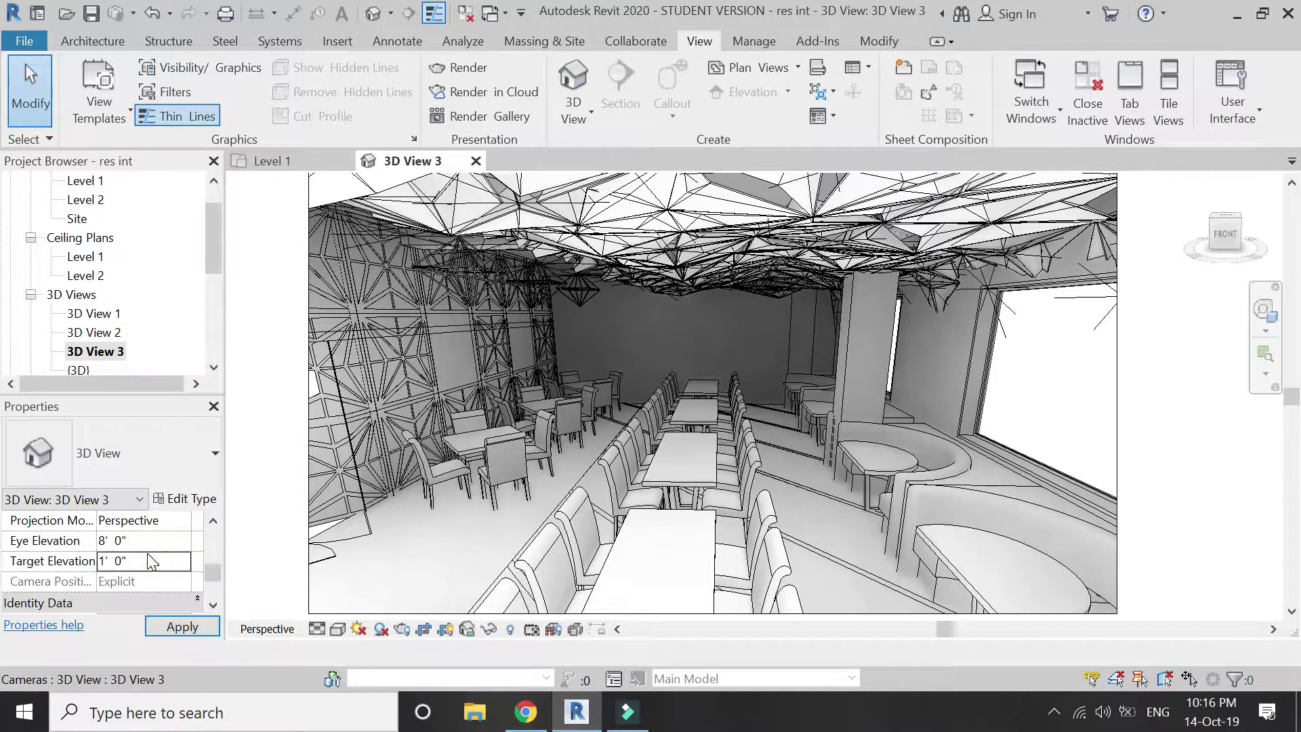
left_click(170, 629)
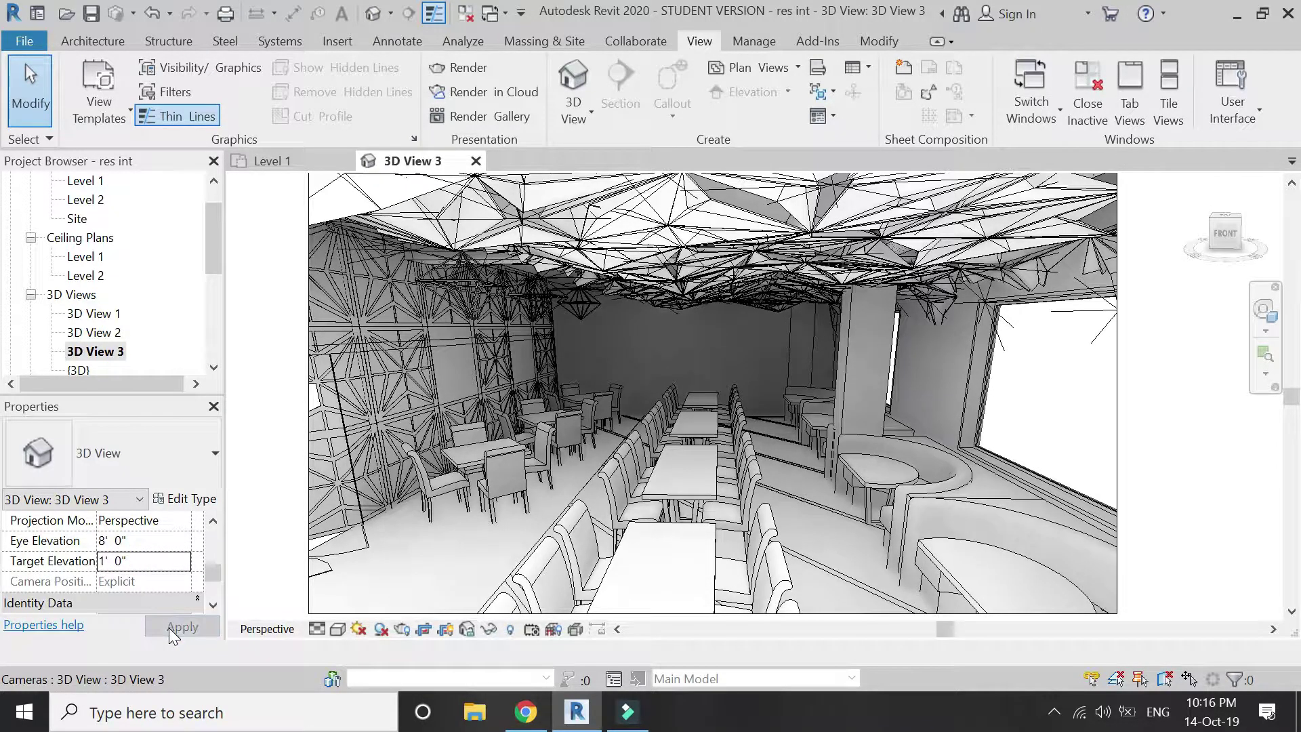
Step: Try an eye elevation of 1' 0" with a target elevation of 10' 0"
left_click(140, 540)
type("1")
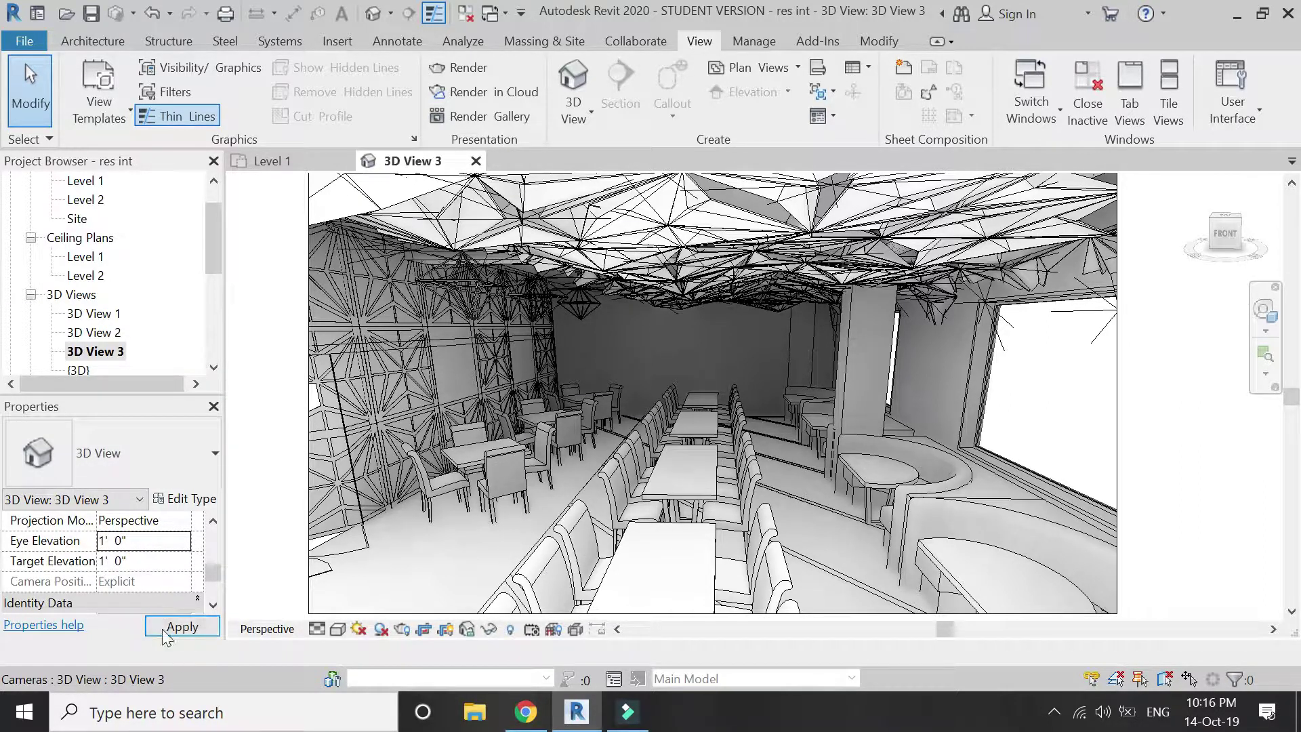
left_click(163, 629)
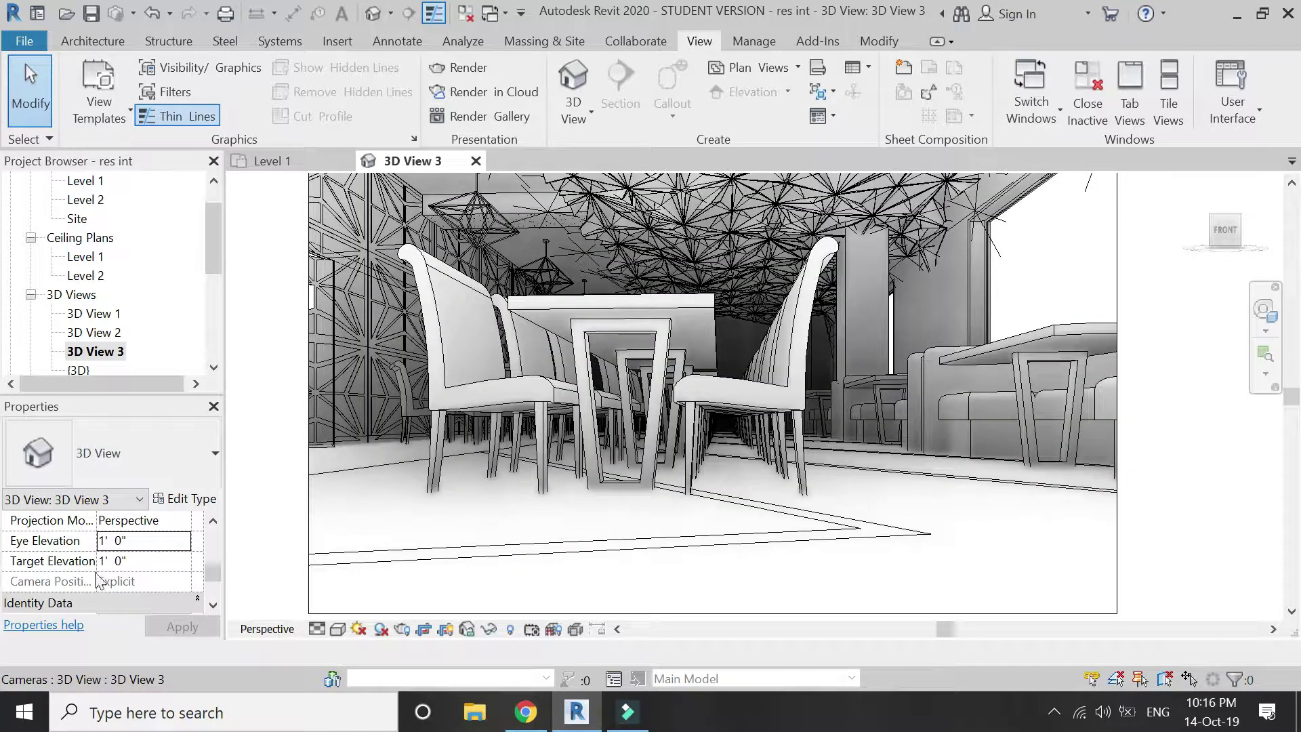
left_click(125, 561)
type("10")
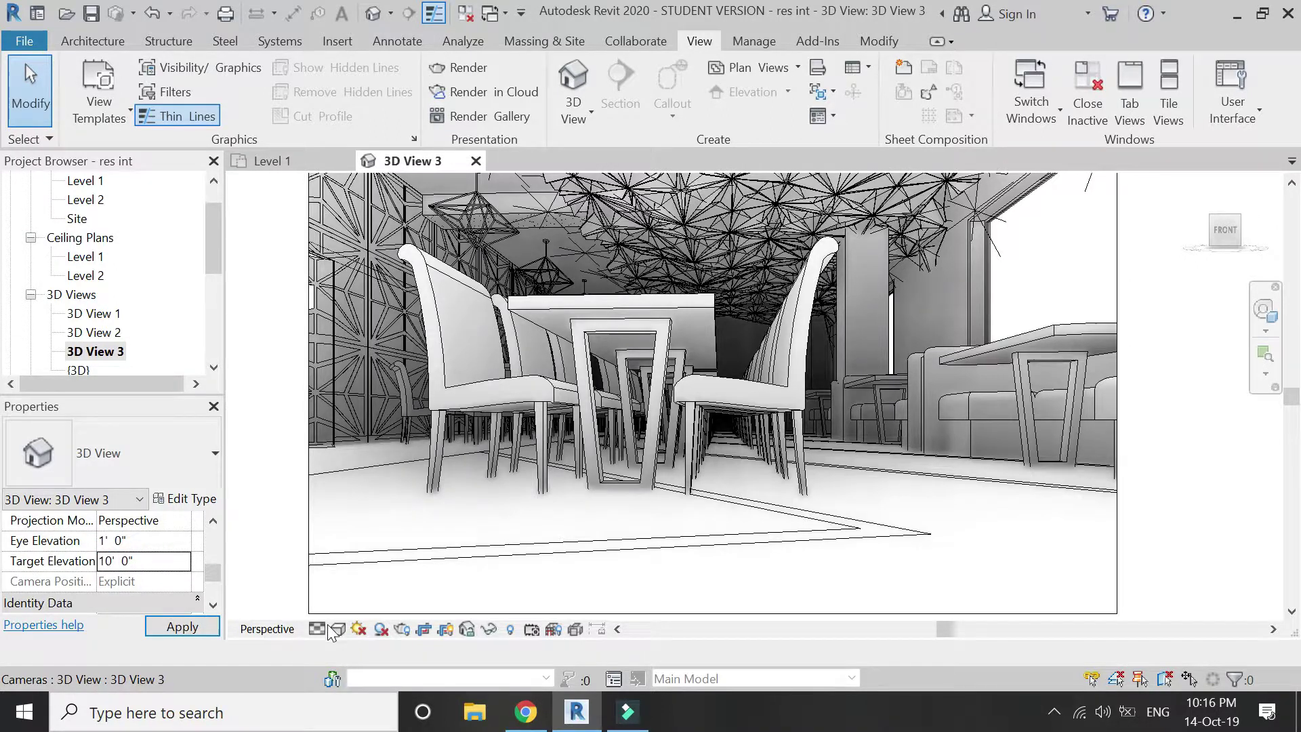
left_click(207, 628)
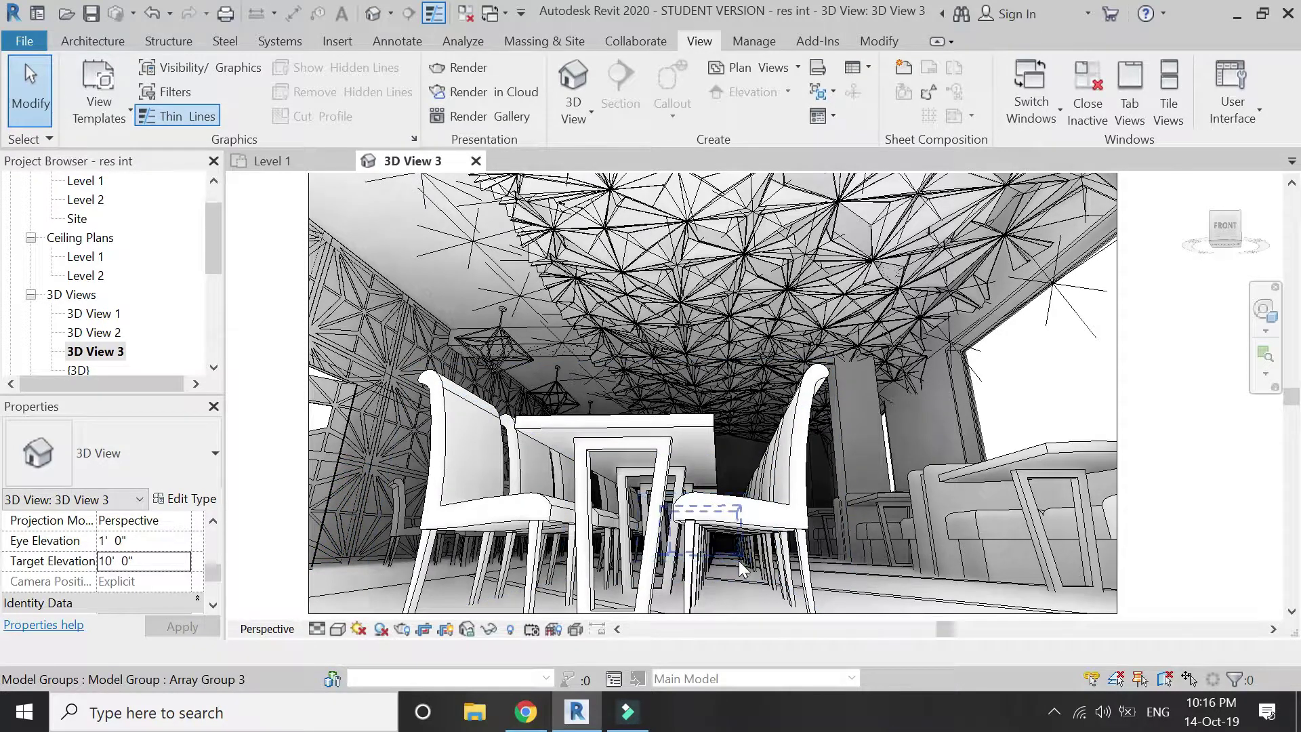
Step: Set the eye elevation to 5' 0" after an invalid 5'3' entry
left_click(141, 540)
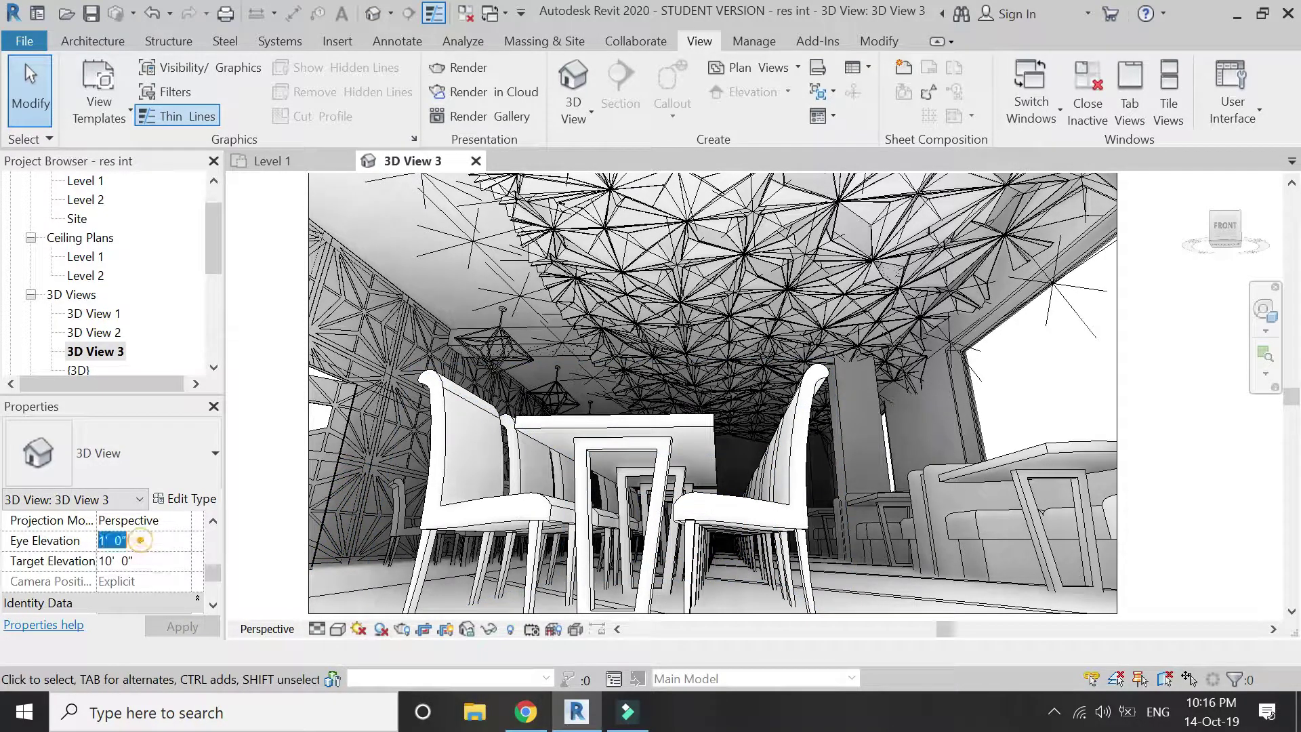
type("5'3'")
key("Return")
key("Return")
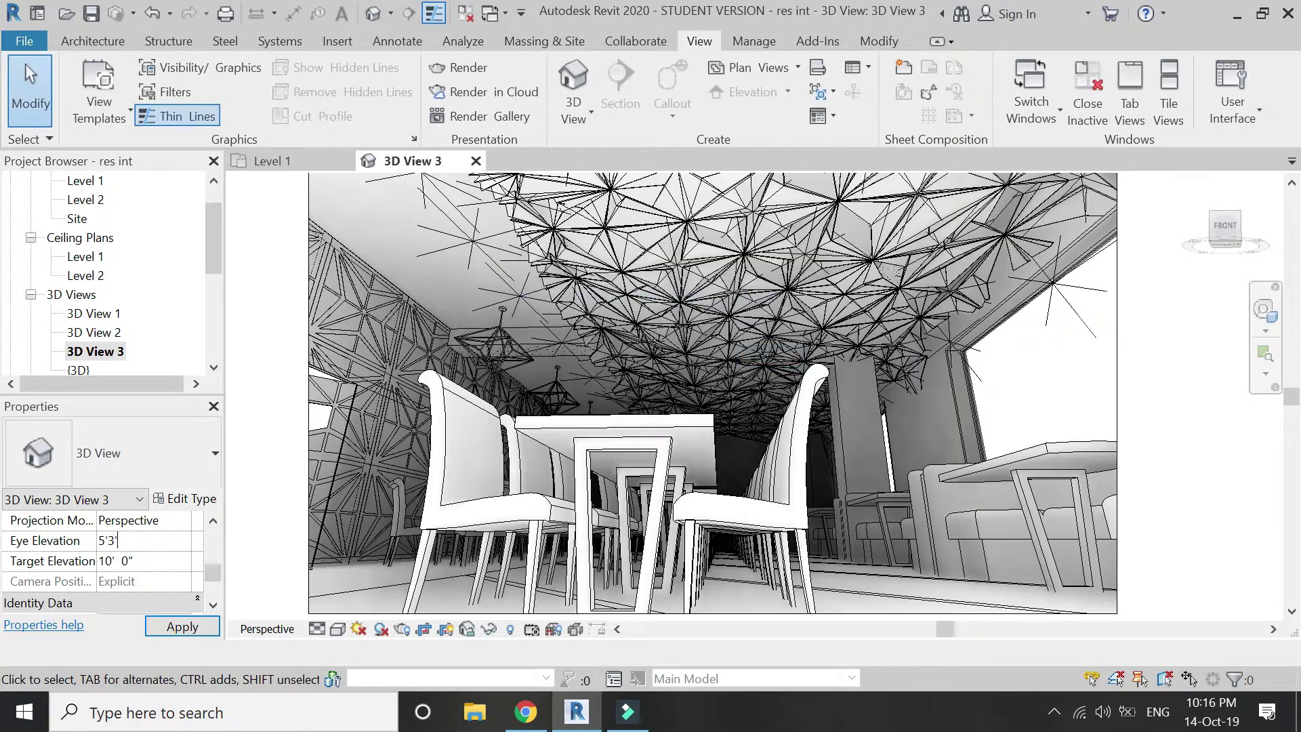
key("Return")
left_click(169, 625)
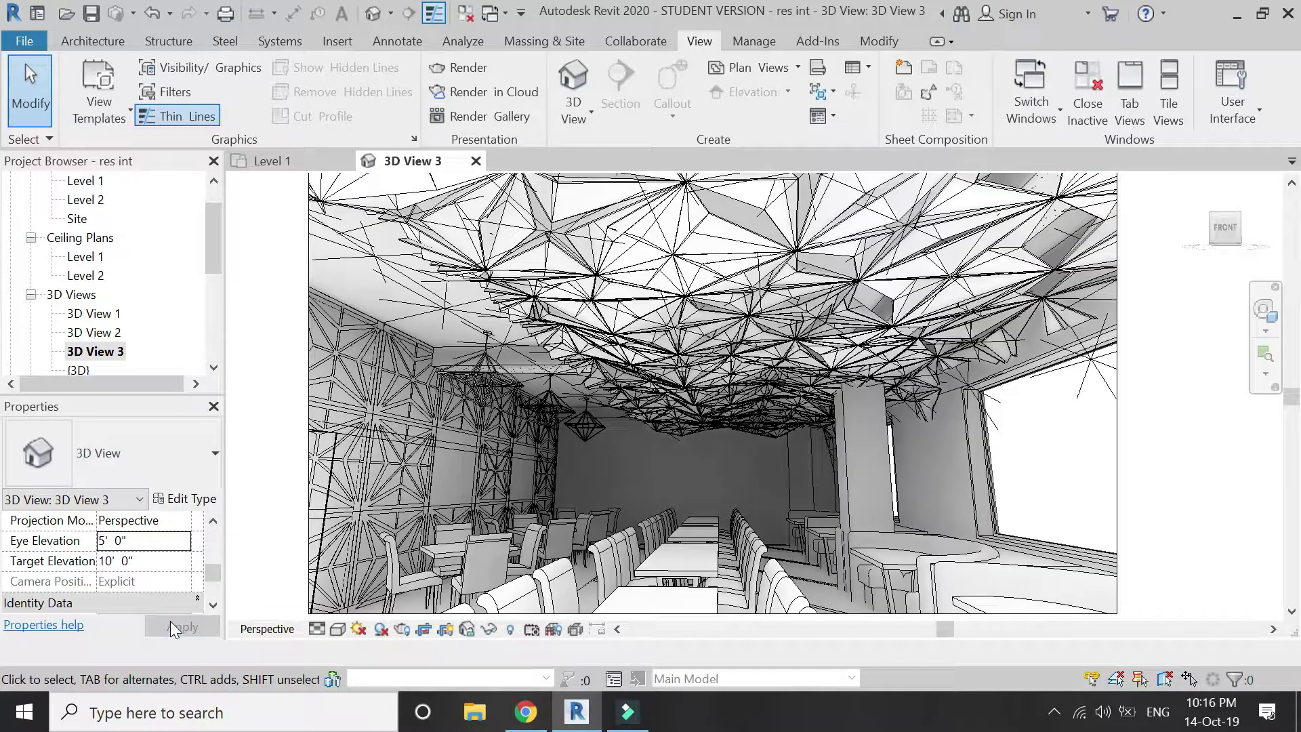
Step: Set the target elevation back to 2' 0"
left_click(144, 560)
left_click(168, 559)
key("Return")
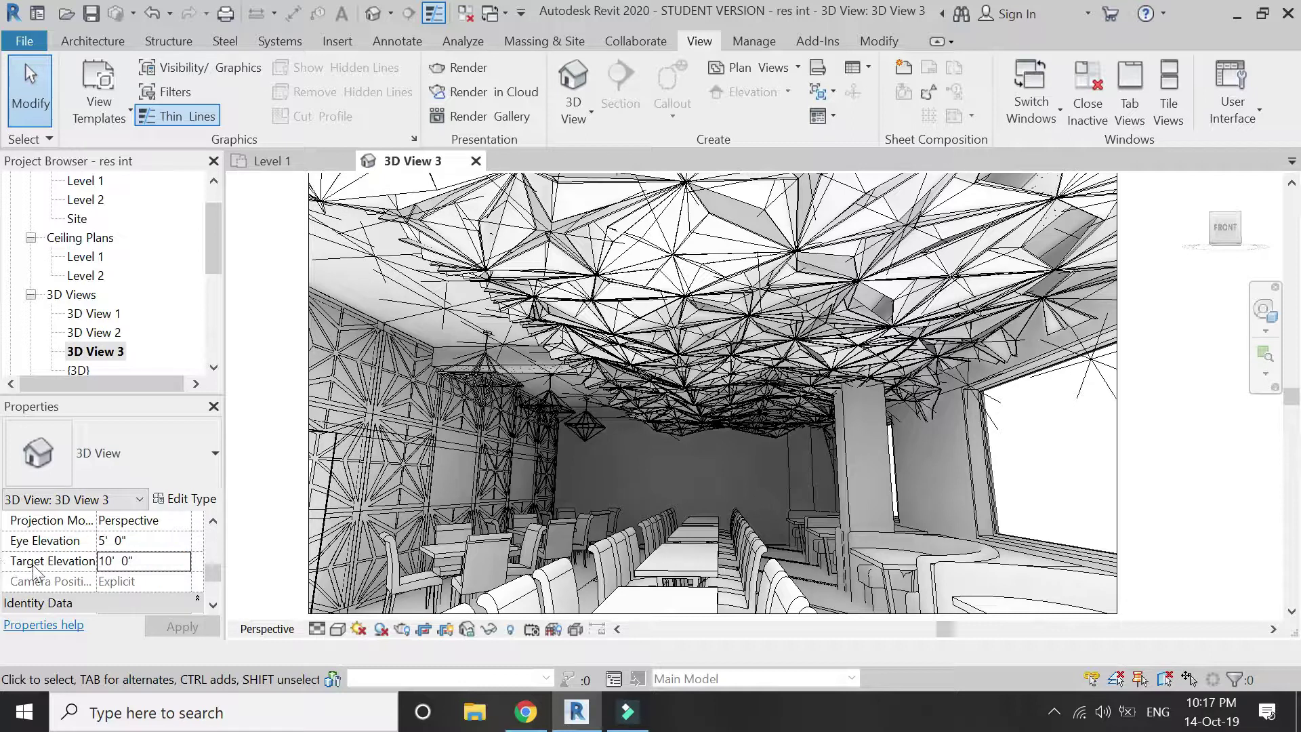
double_click(112, 561)
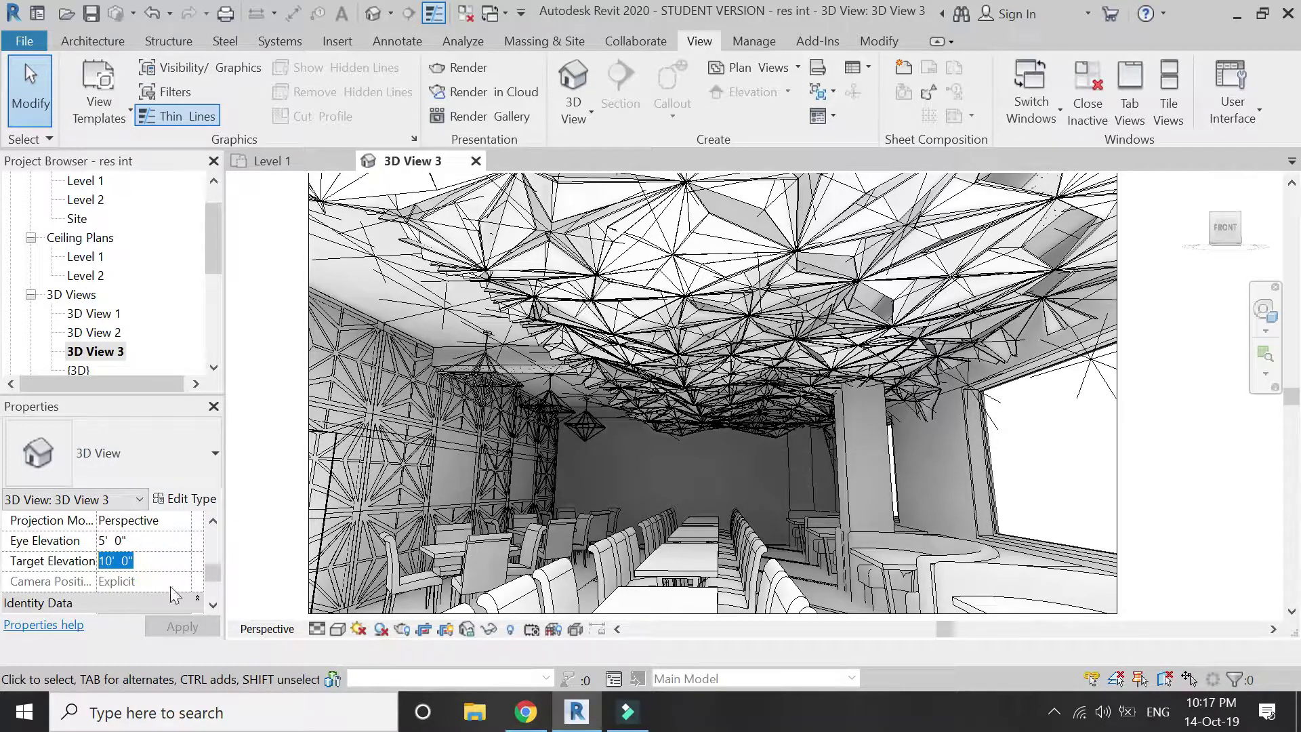
type("2")
left_click(183, 627)
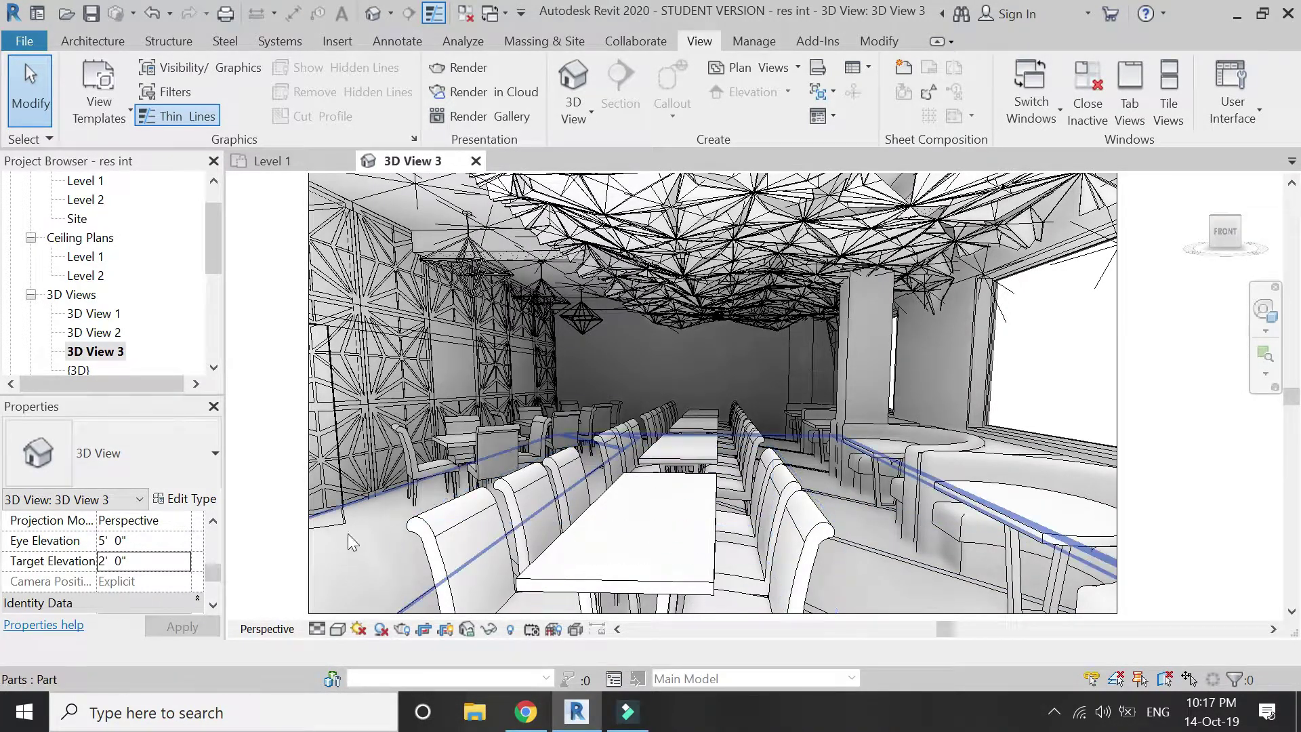
Step: Rename the camera view to 'Restaurant Interior View' in Properties
scroll(191, 559, "down", 3)
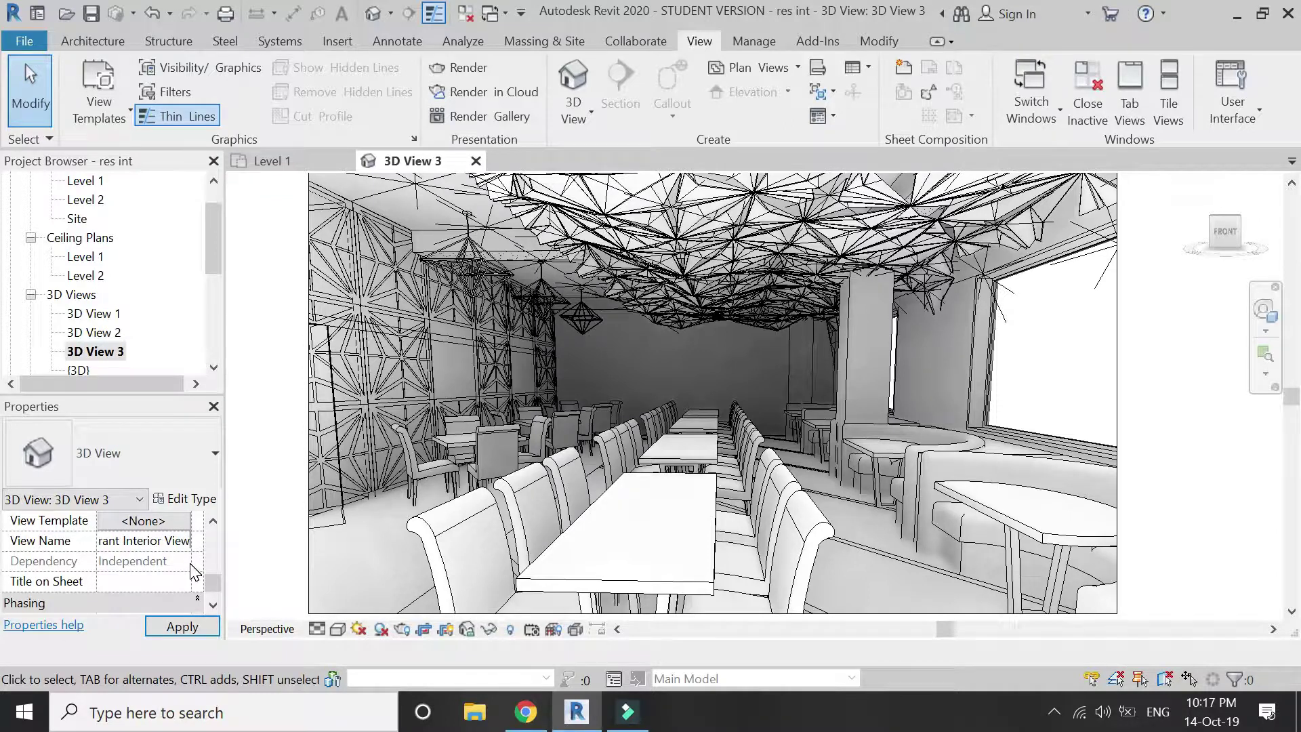
left_click(183, 627)
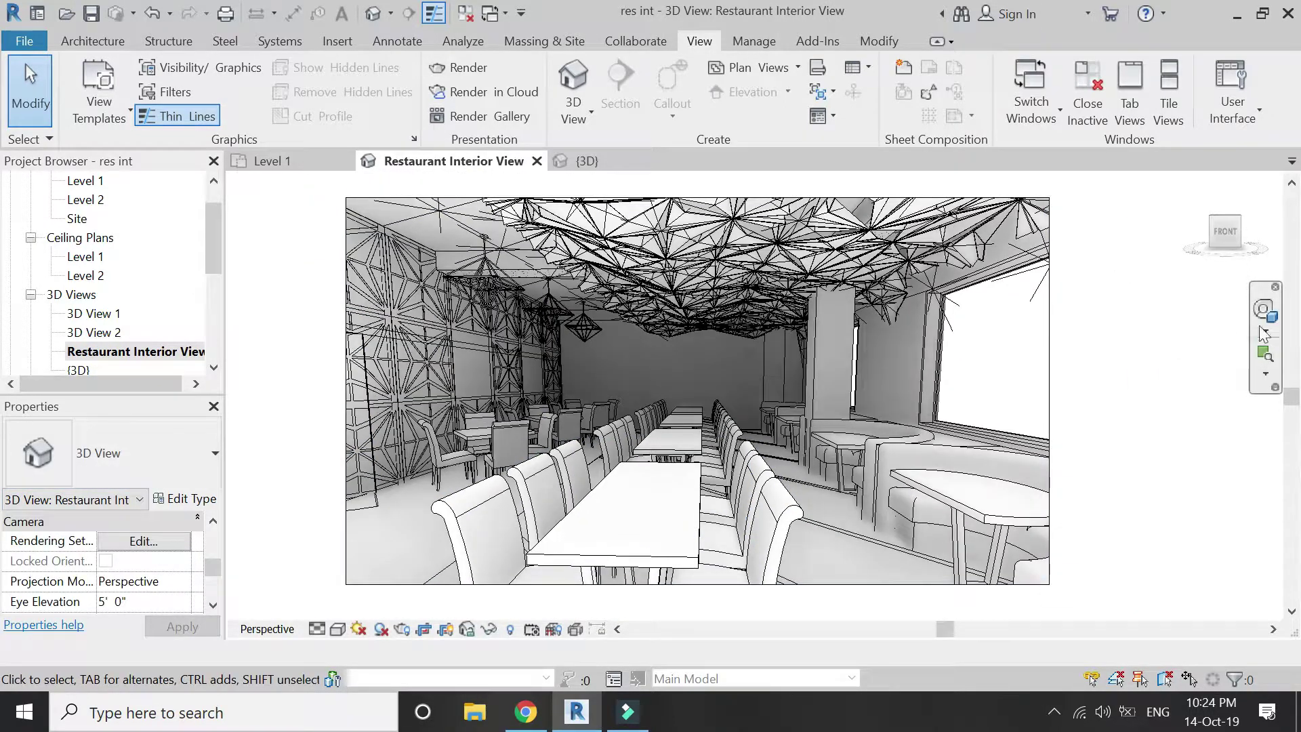
left_click(1264, 311)
Step: Set a new pivot with the SteeringWheel Center wedge and orbit the model
left_click_drag(698, 312, 648, 363)
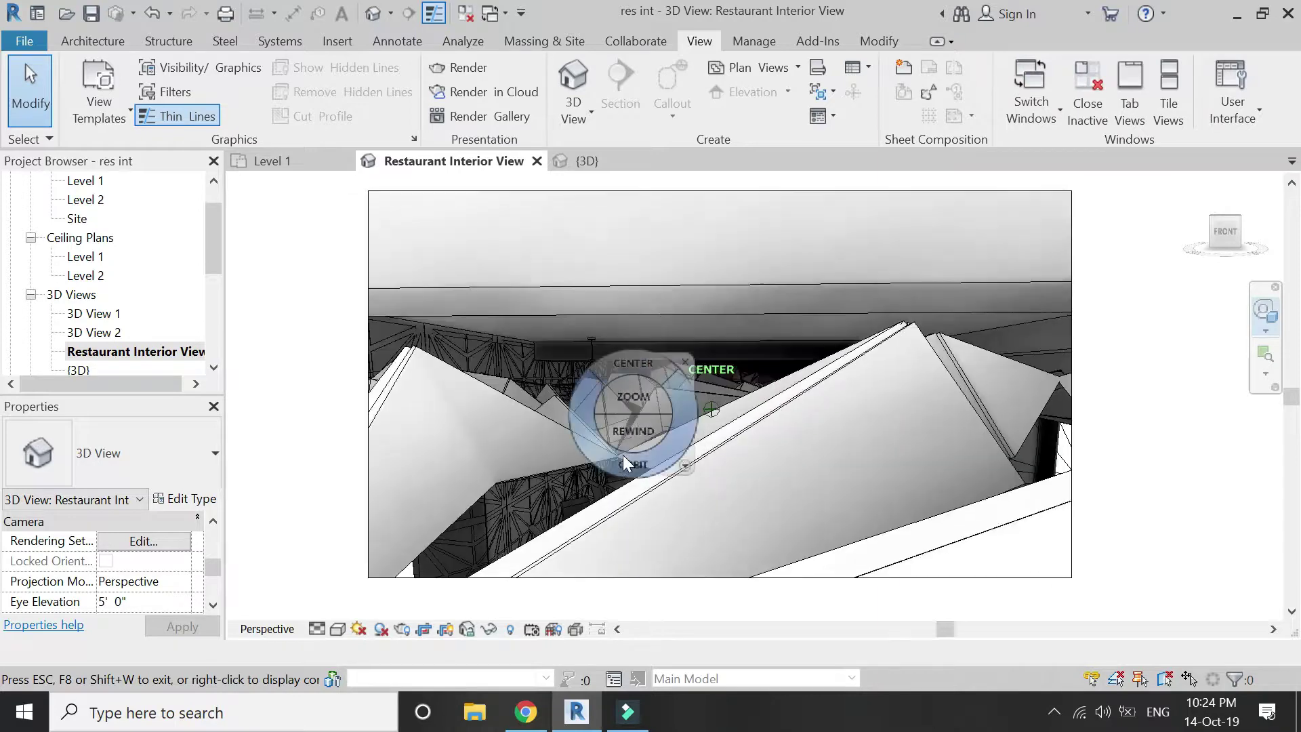
mouse_move(629, 465)
left_mouse_down()
mouse_move(655, 441)
mouse_move(579, 452)
mouse_move(633, 453)
mouse_move(607, 451)
left_mouse_up()
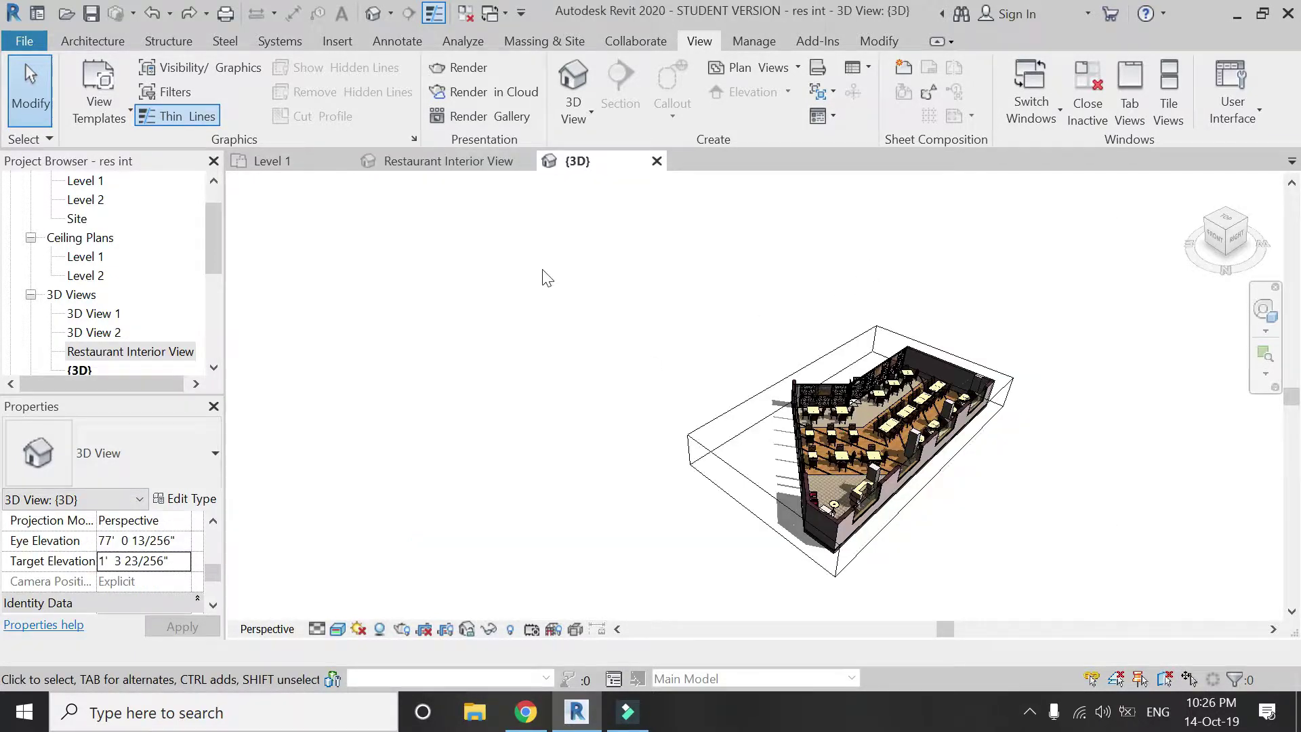
Step: Drag the interior view's camera eye up to about 45' 4" in the {3D} view
left_click(482, 163)
left_click(1094, 347)
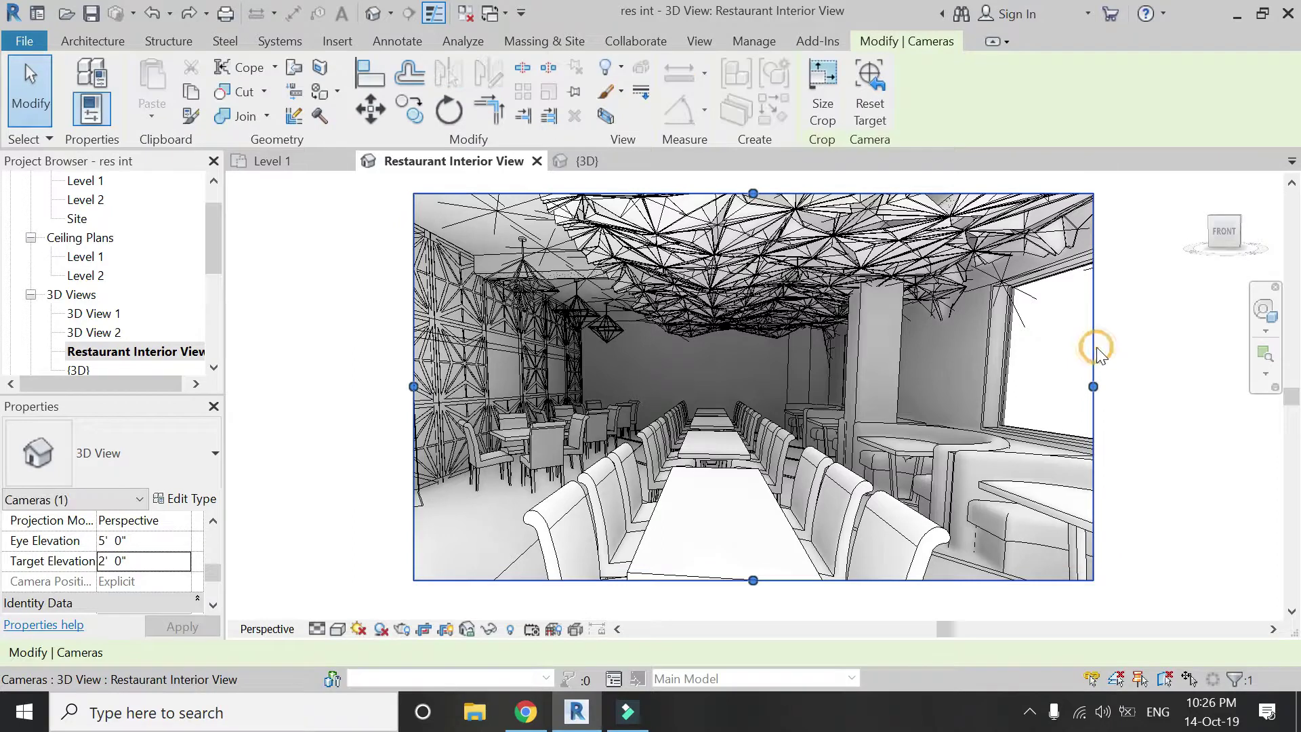
left_click(624, 156)
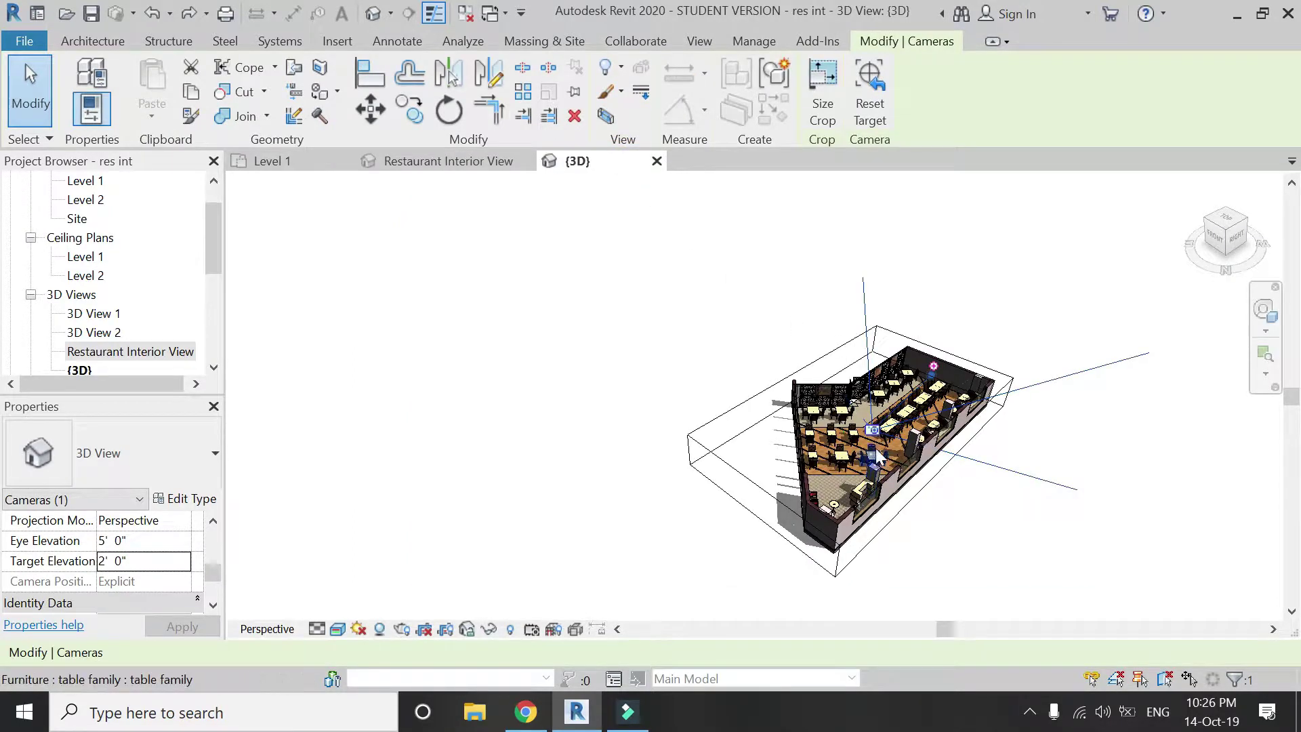
left_click_drag(873, 437, 873, 435)
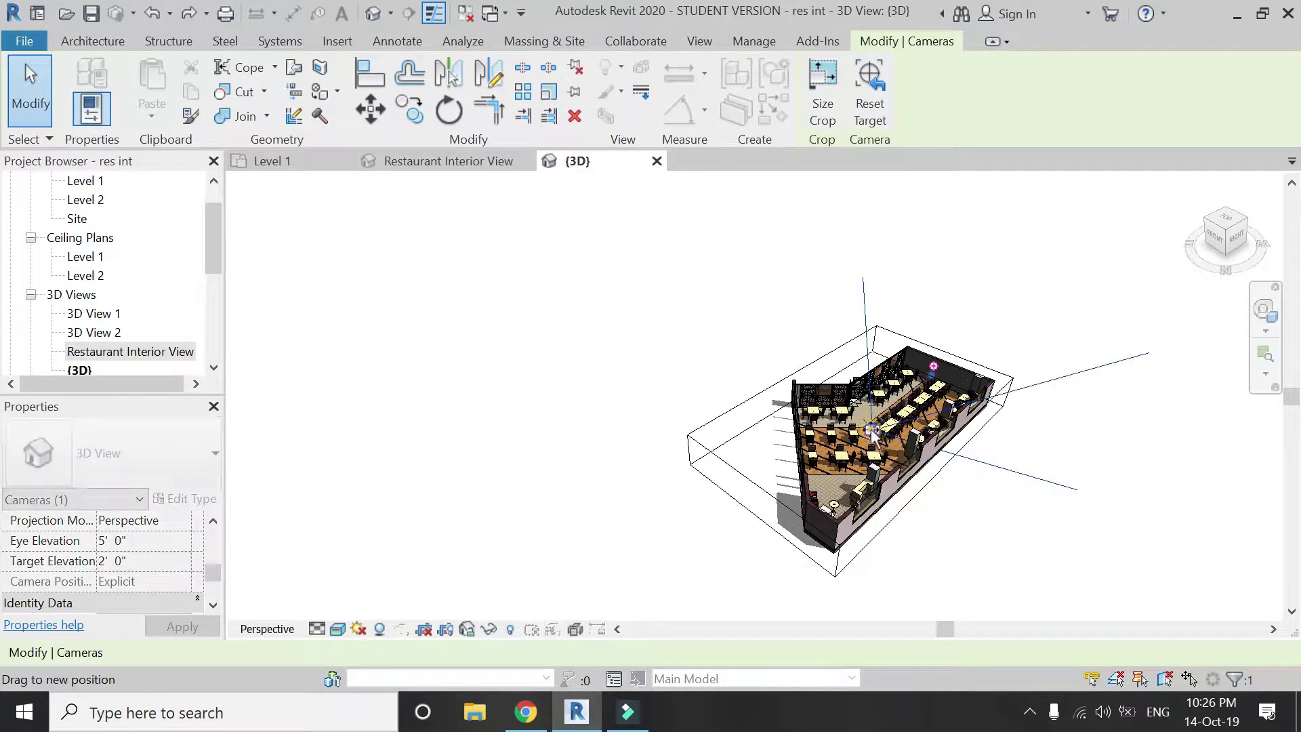
left_click_drag(883, 344, 874, 216)
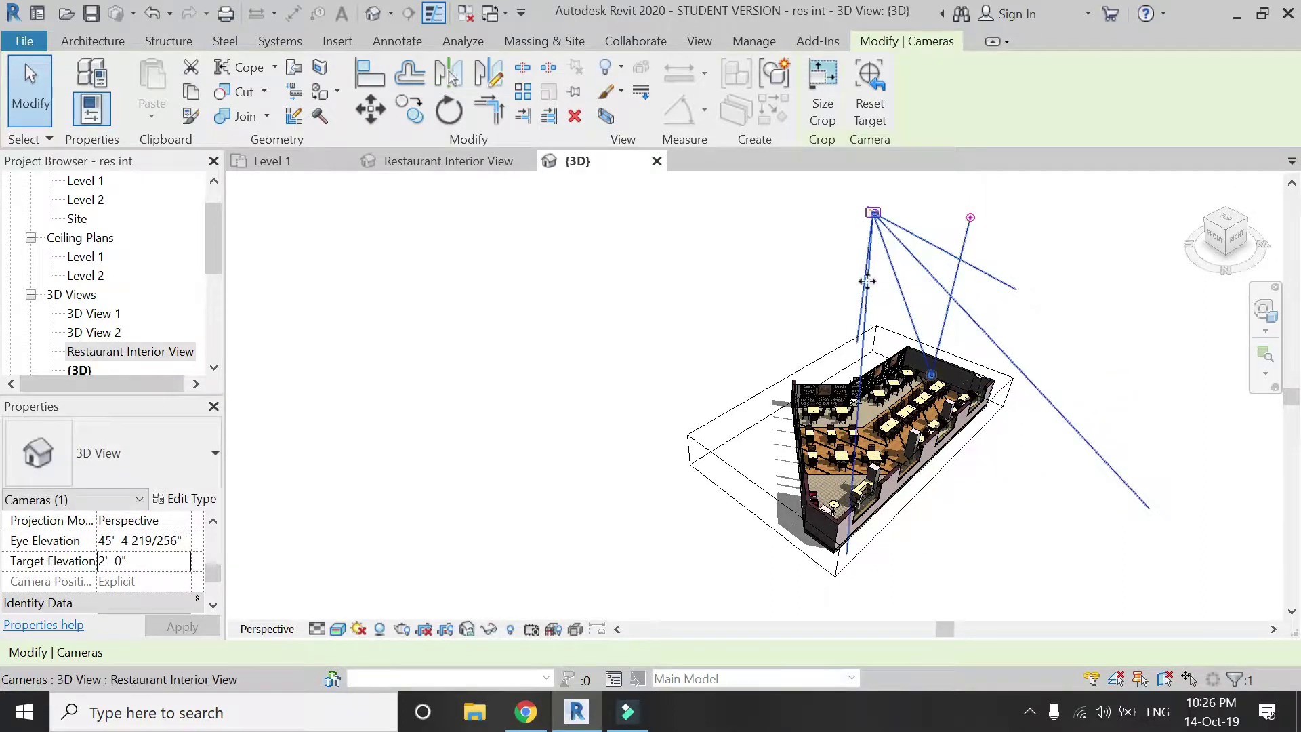
left_click(480, 161)
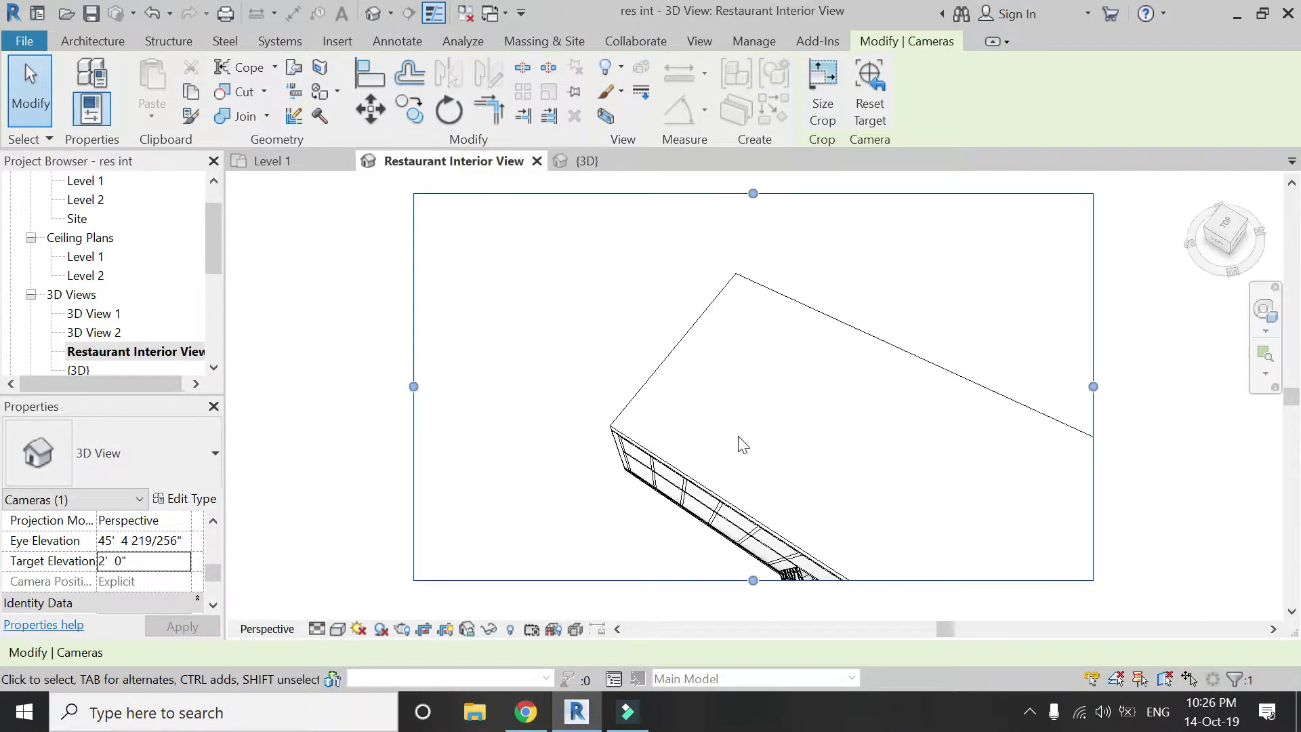
scroll(120, 572, "down", 4)
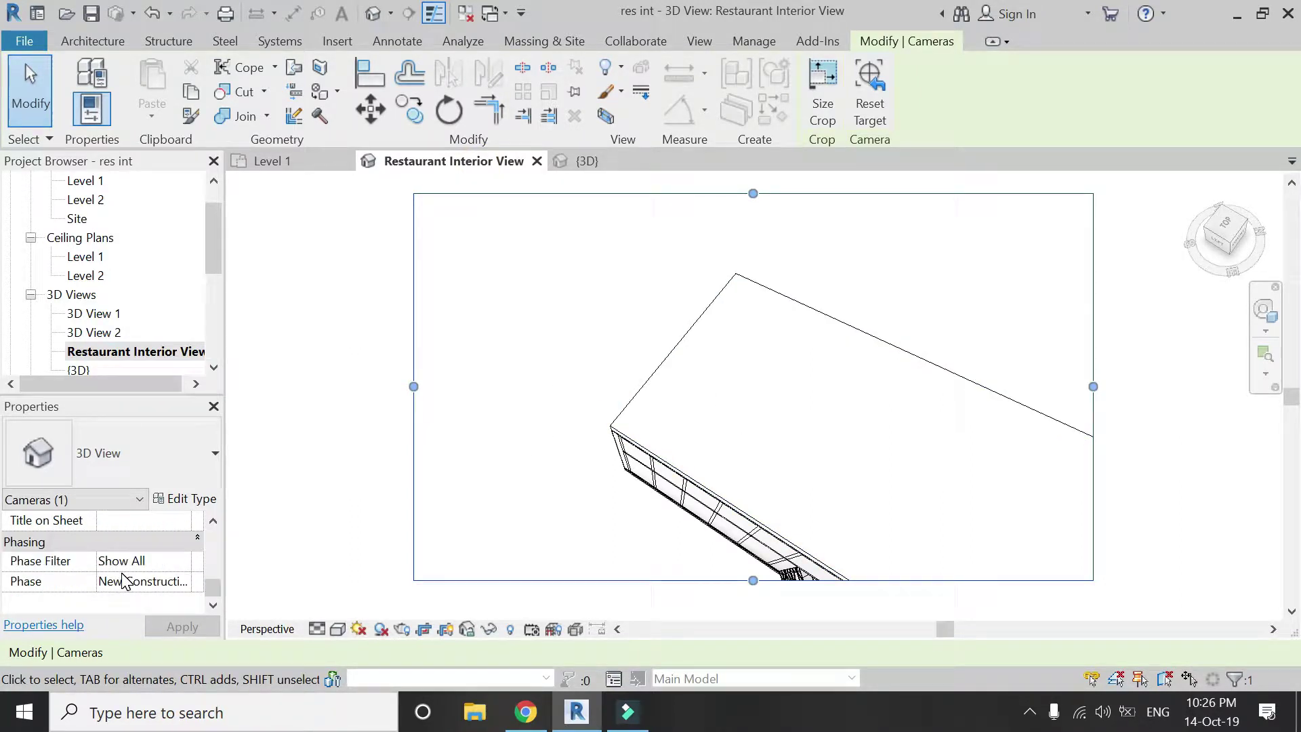
scroll(122, 577, "up", 5)
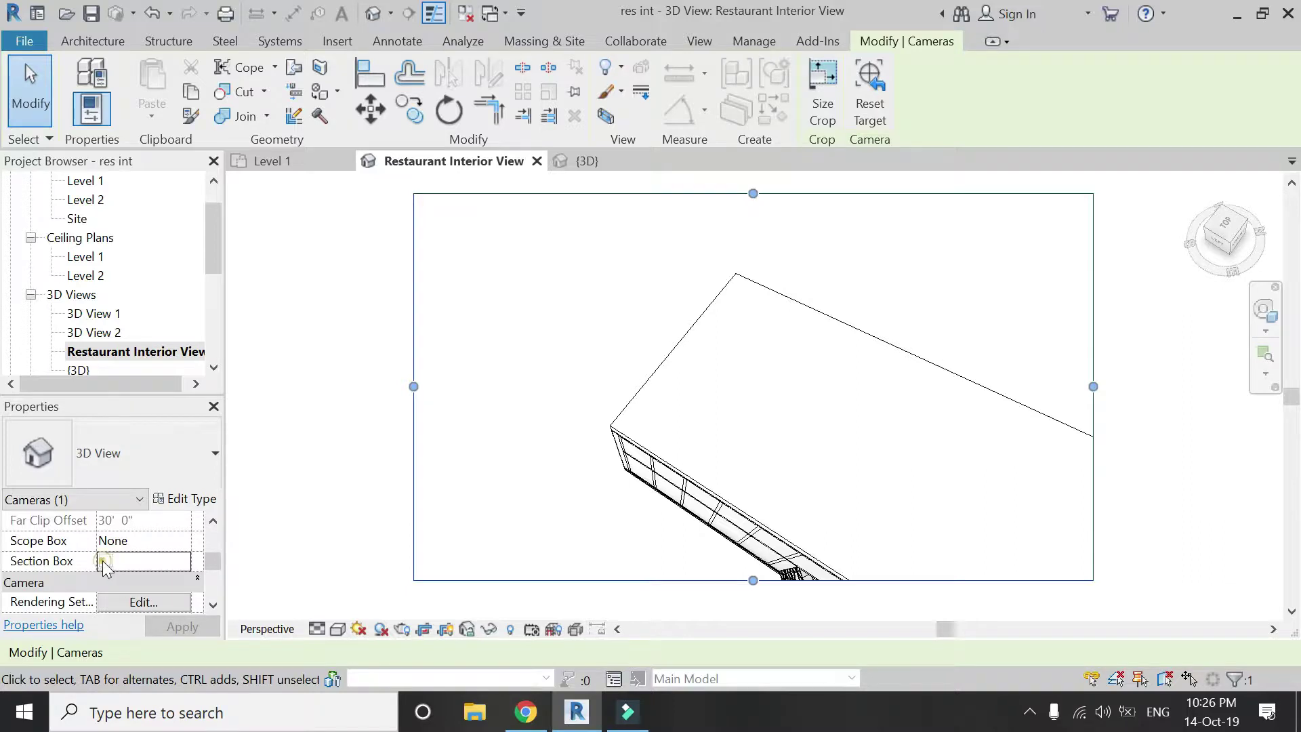
Step: Turn on Section Box and lower its top to cut away the roof
left_click(639, 386)
scroll(822, 407, "down", 2)
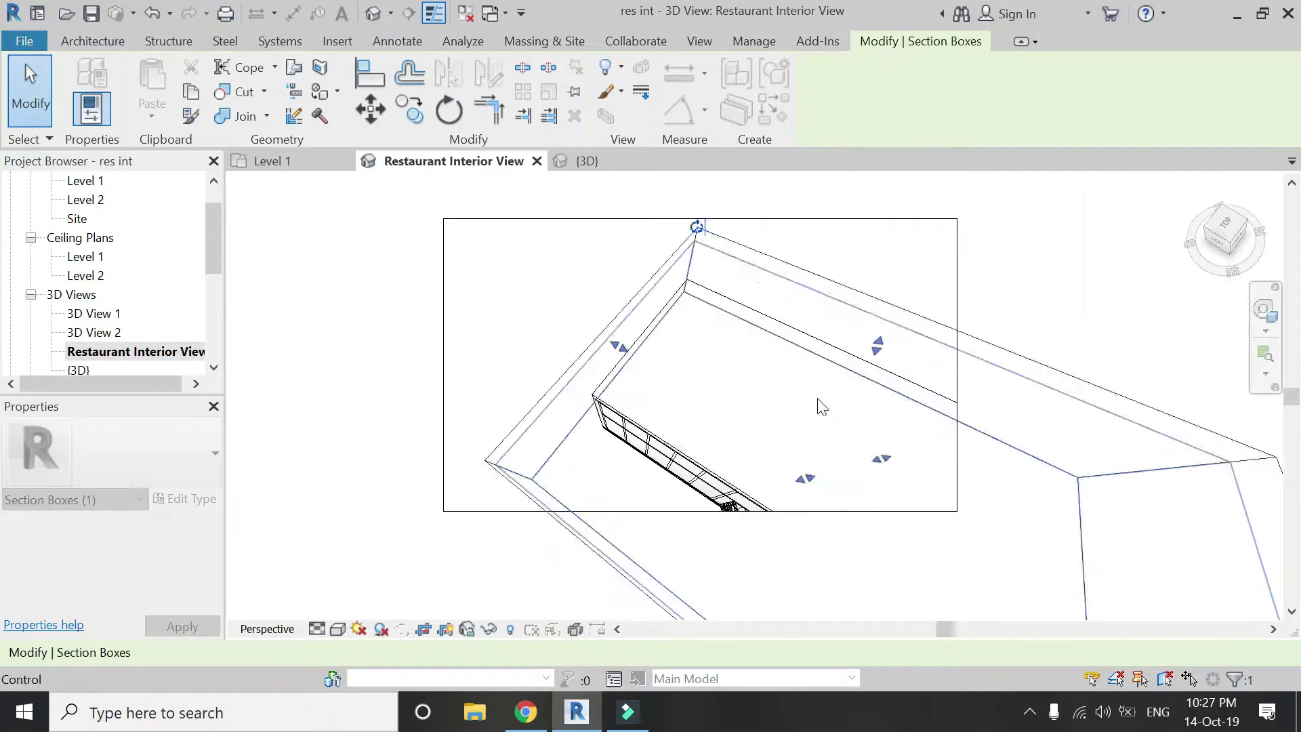
scroll(834, 475, "up", 2)
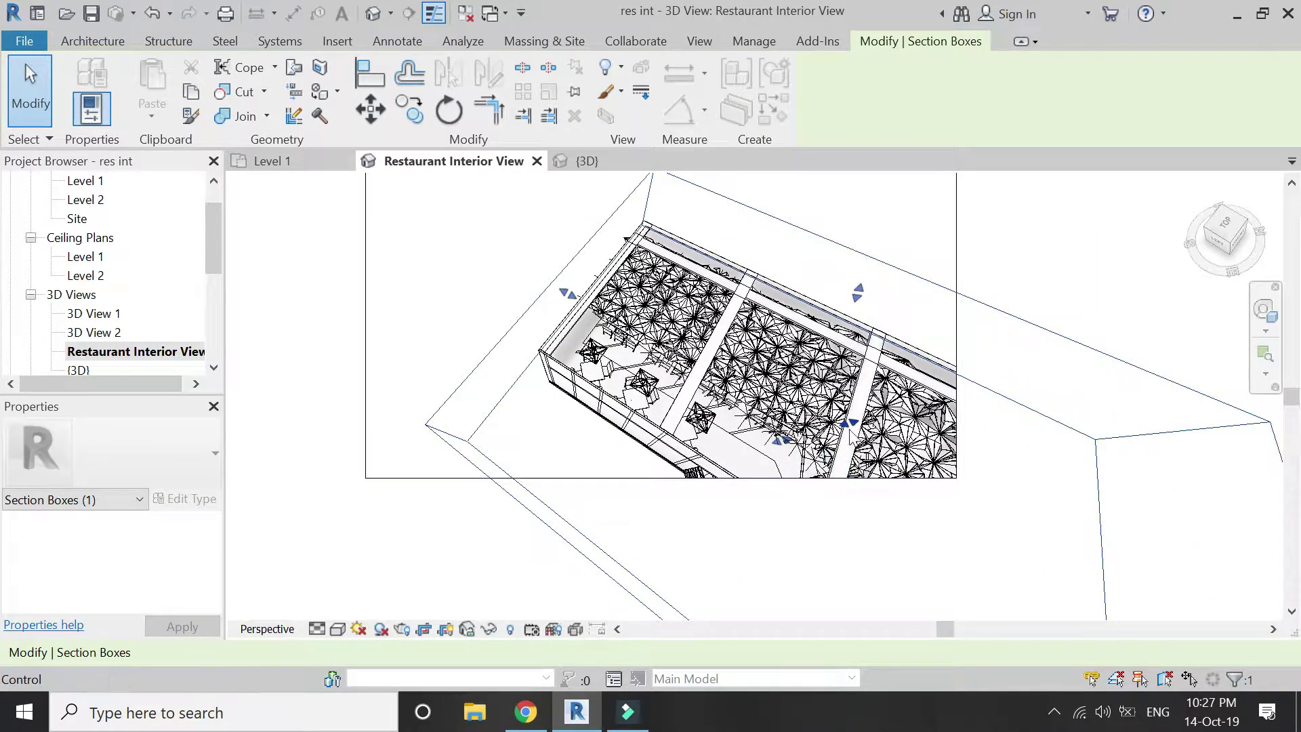
left_click_drag(847, 434, 832, 471)
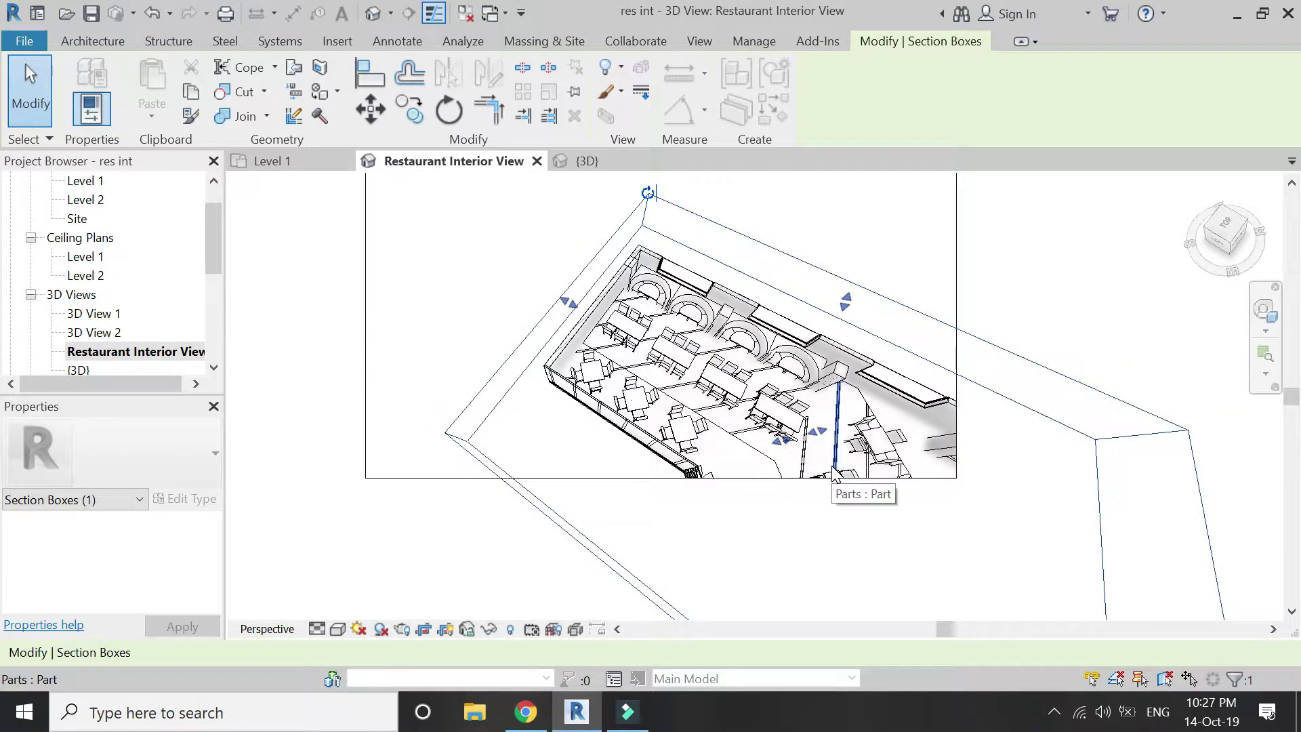
scroll(552, 493, "down", 3)
key("Escape")
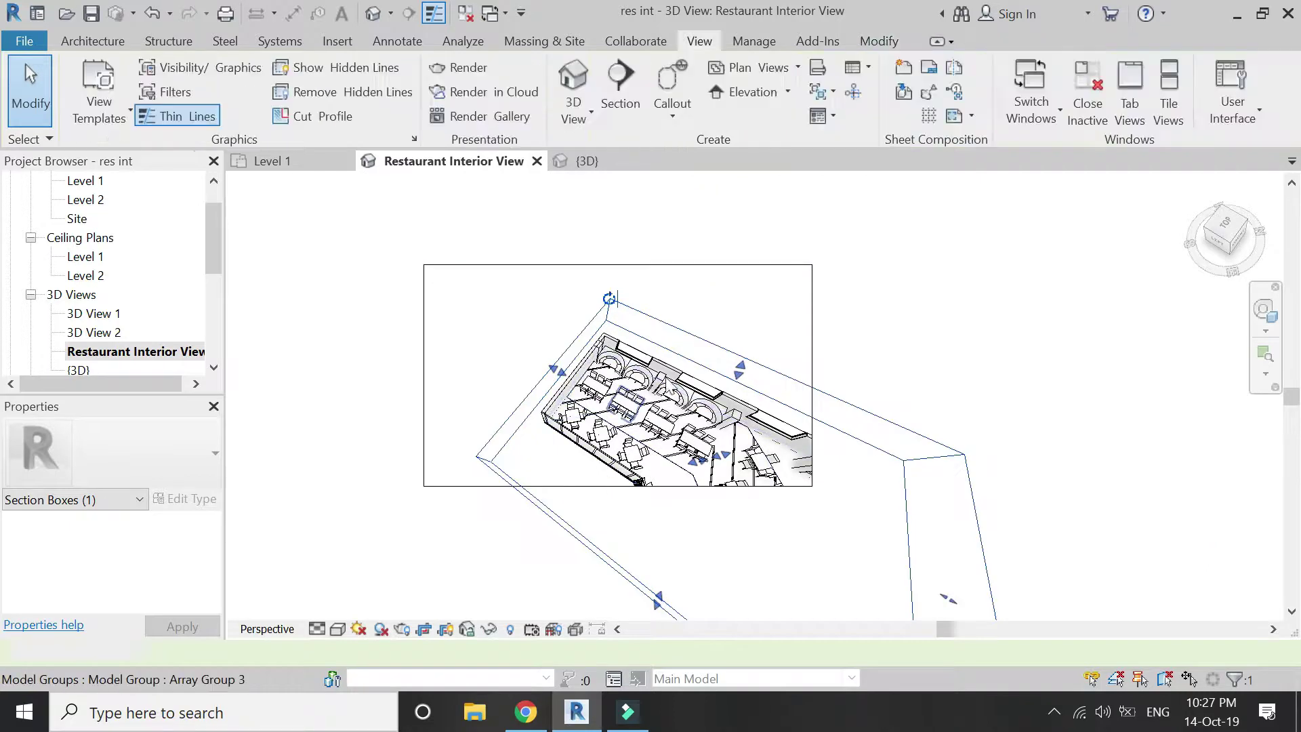
Step: Widen the camera's crop region to the right and extend it downward
left_click(717, 265)
left_click_drag(812, 377, 1016, 441)
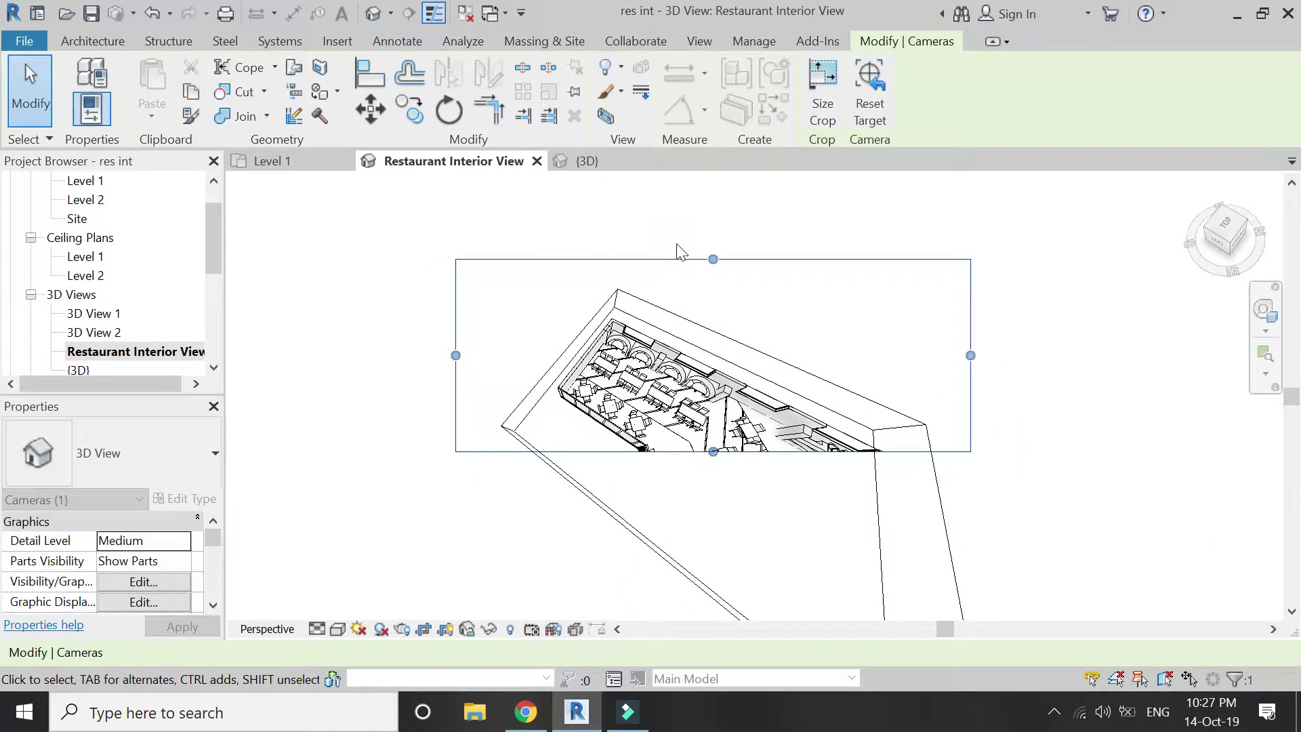
left_click_drag(713, 453, 741, 604)
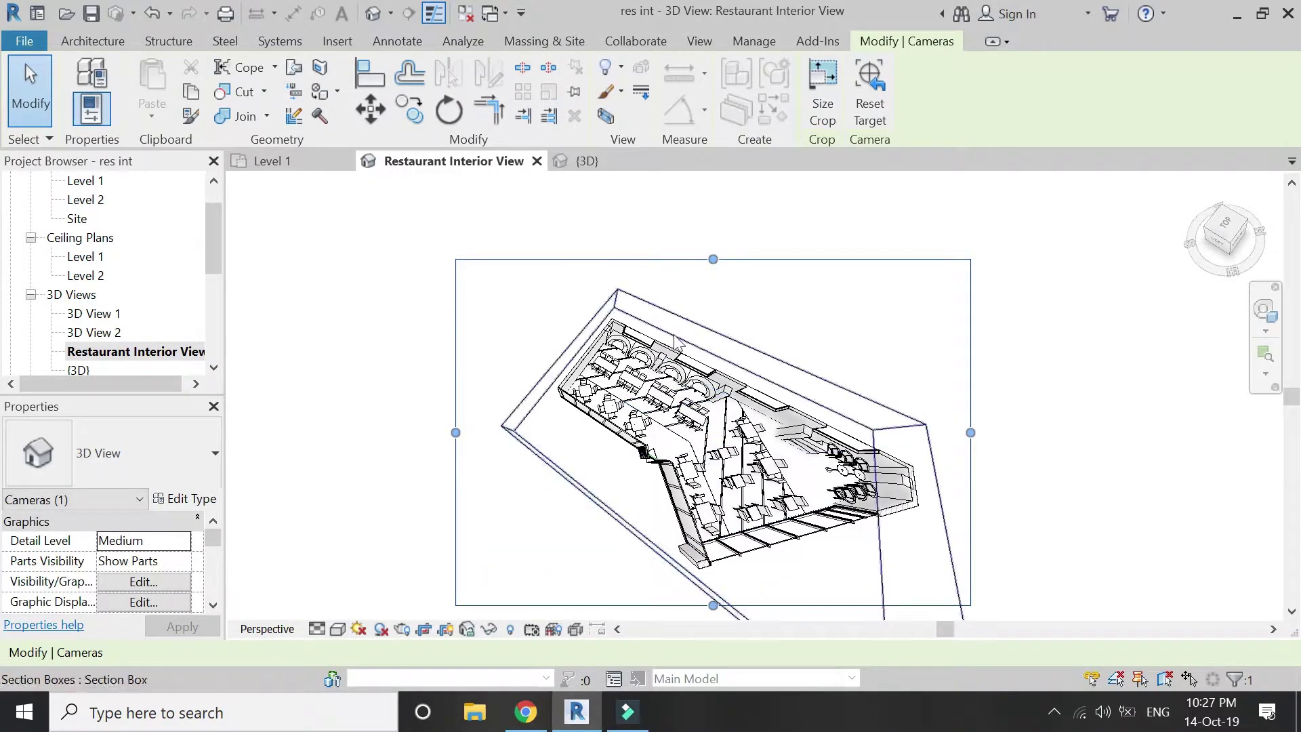
scroll(736, 475, "up", 3)
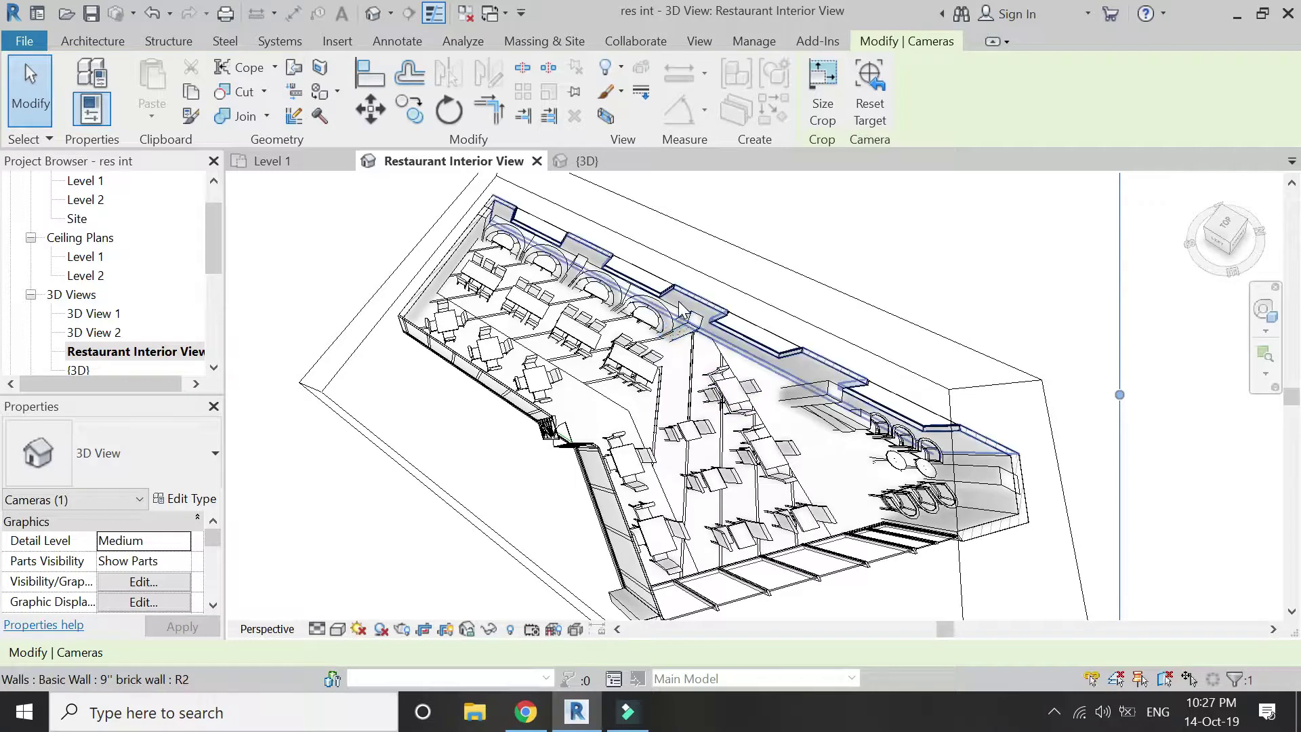
scroll(689, 309, "down", 2)
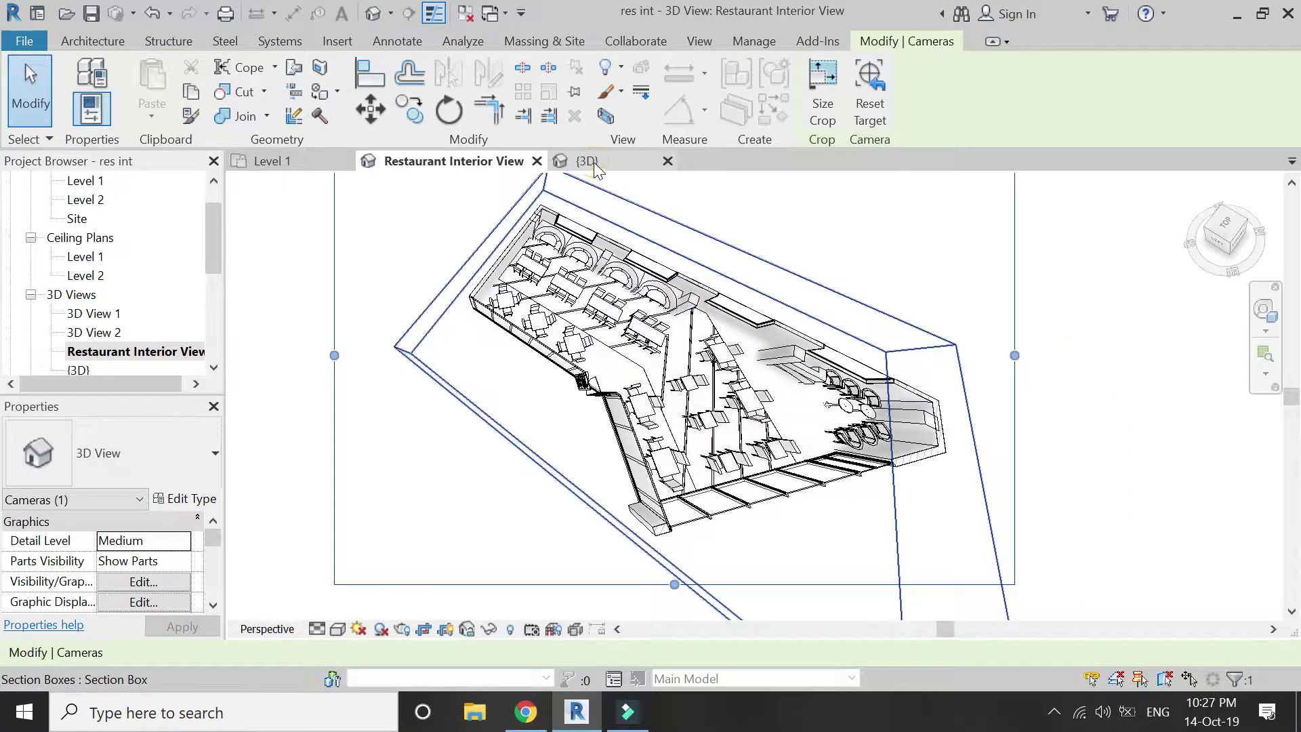
left_click(587, 161)
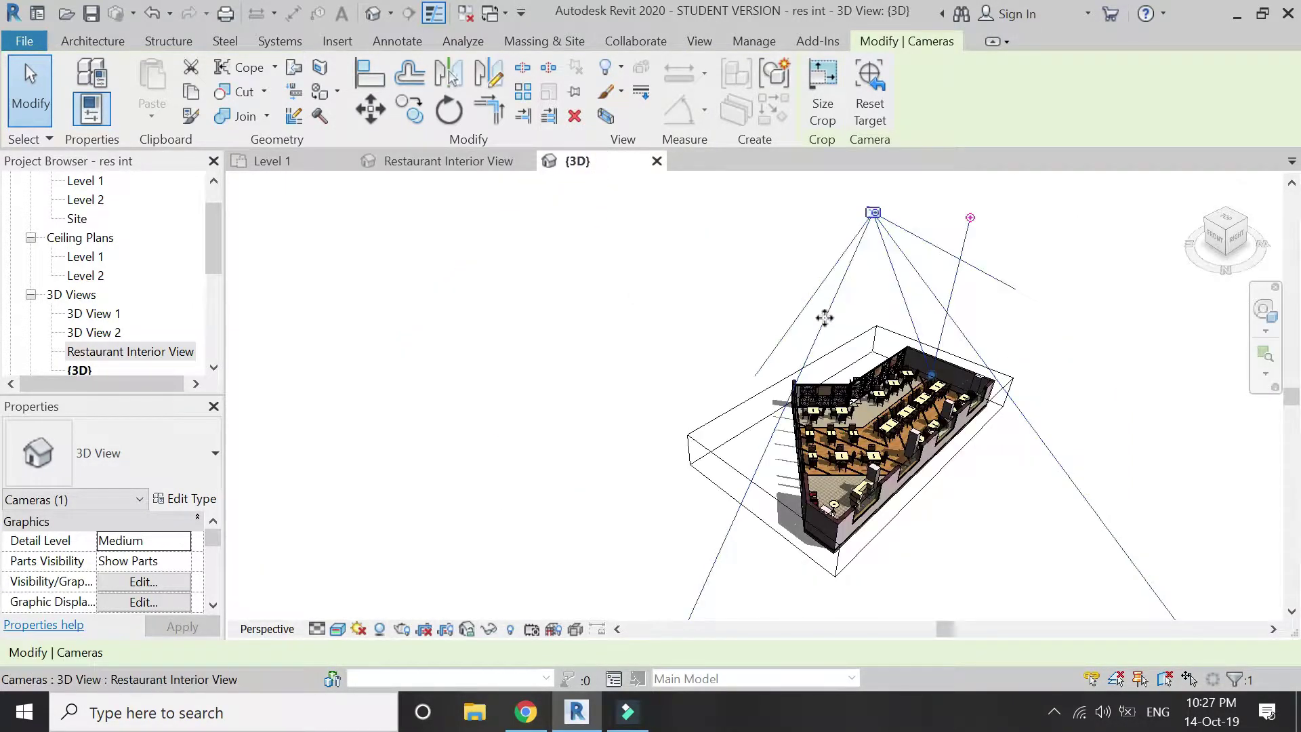
Step: From the Top view, move the camera over the plan and pull its target closer
left_click(1225, 225)
scroll(900, 379, "up", 5)
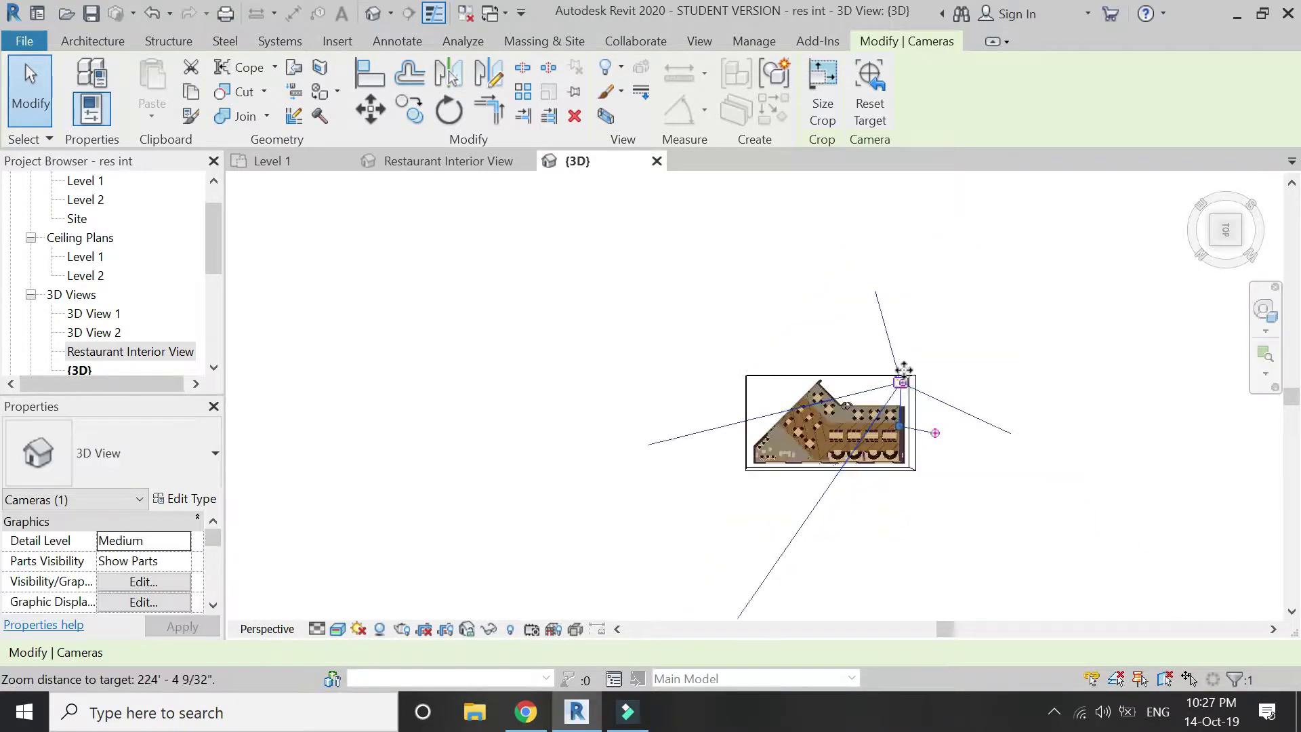
left_click_drag(879, 404, 820, 455)
left_click_drag(931, 435, 840, 418)
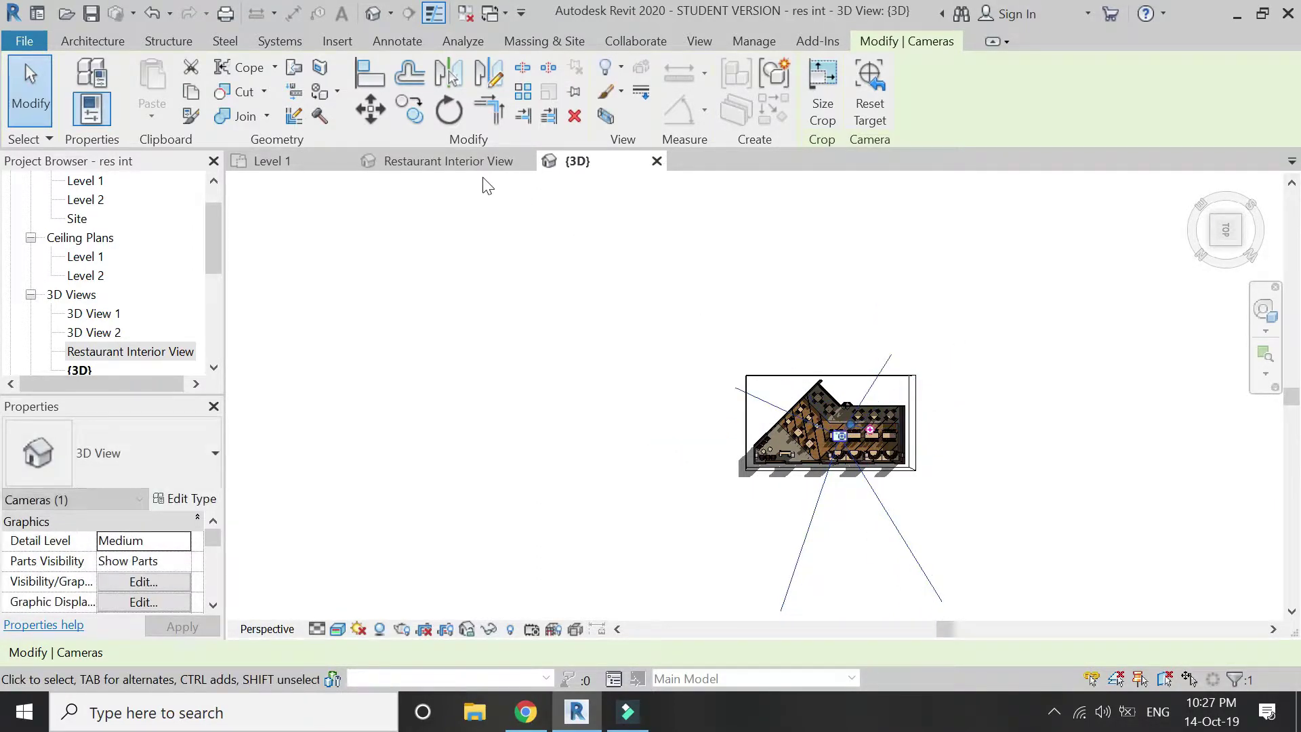
Step: Reshape the interior view's crop: narrow it from the right and extend it up and down
left_click(474, 163)
scroll(761, 530, "down", 3)
scroll(590, 386, "up", 1)
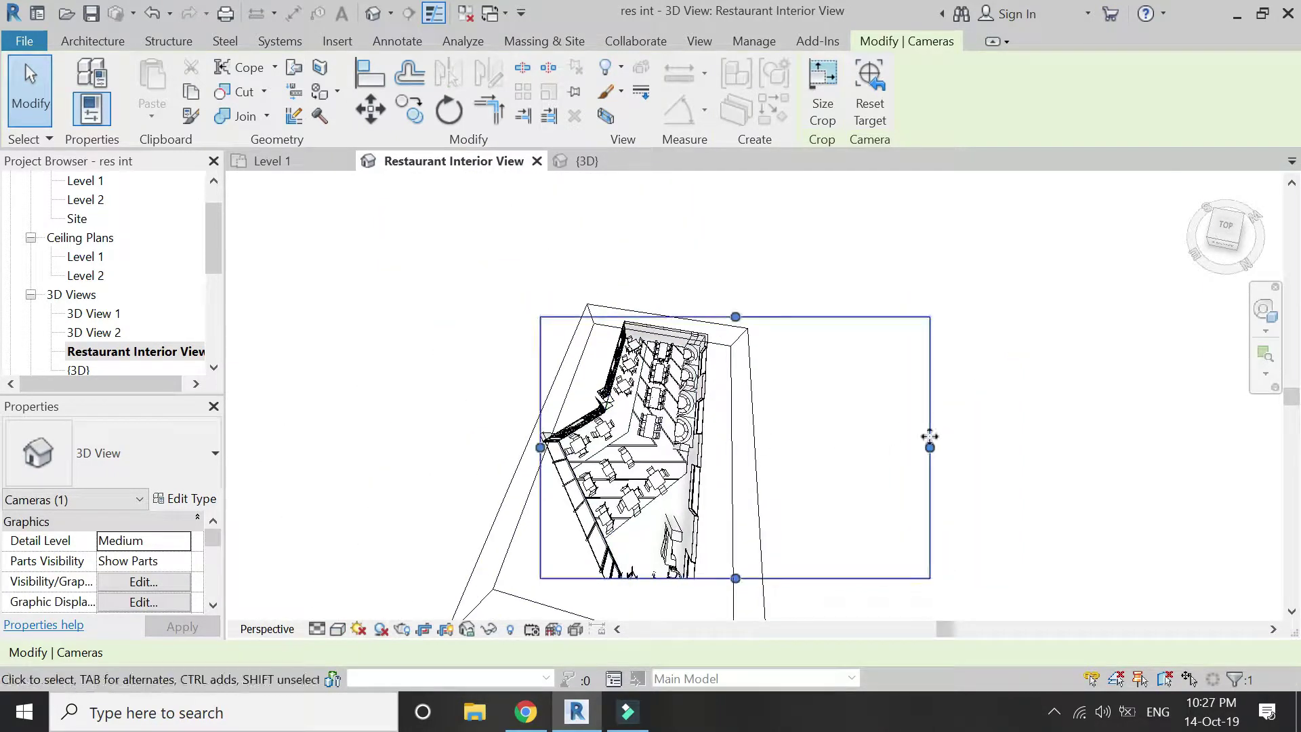
left_click_drag(927, 446, 756, 448)
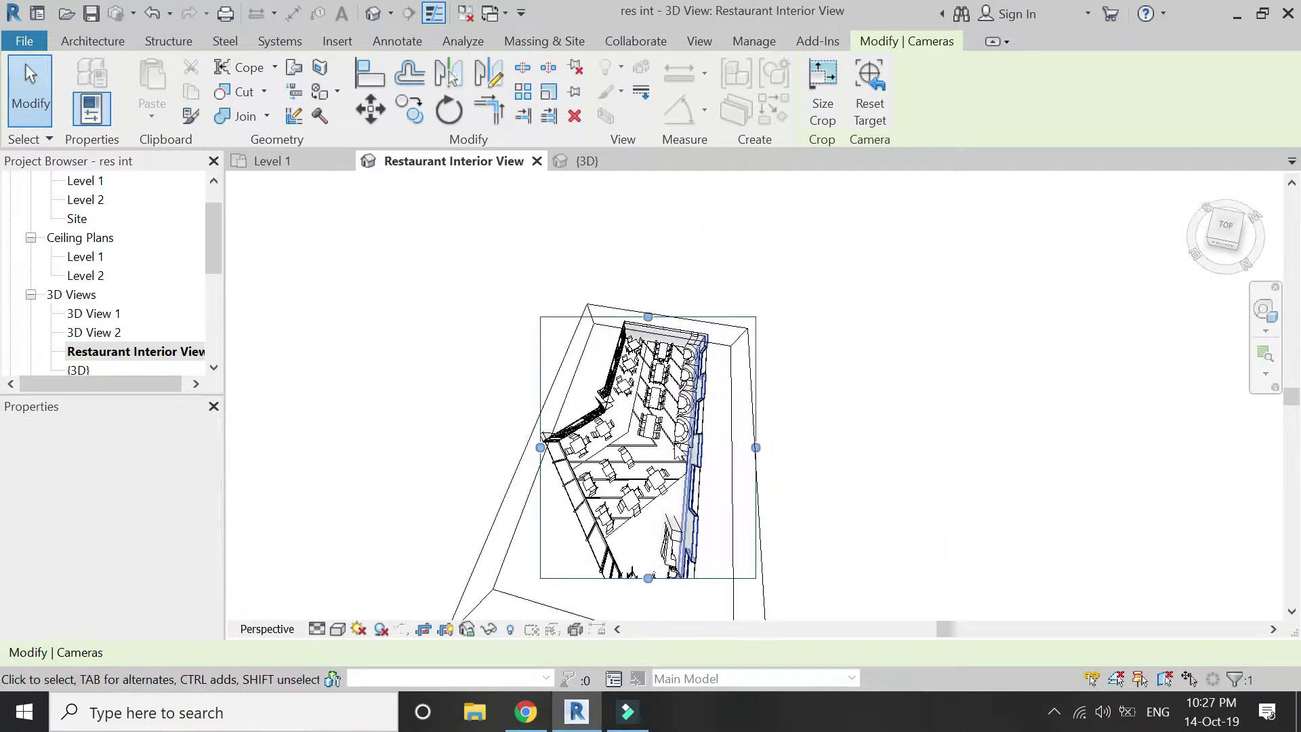
left_click_drag(540, 448, 507, 431)
left_click_drag(635, 533, 647, 615)
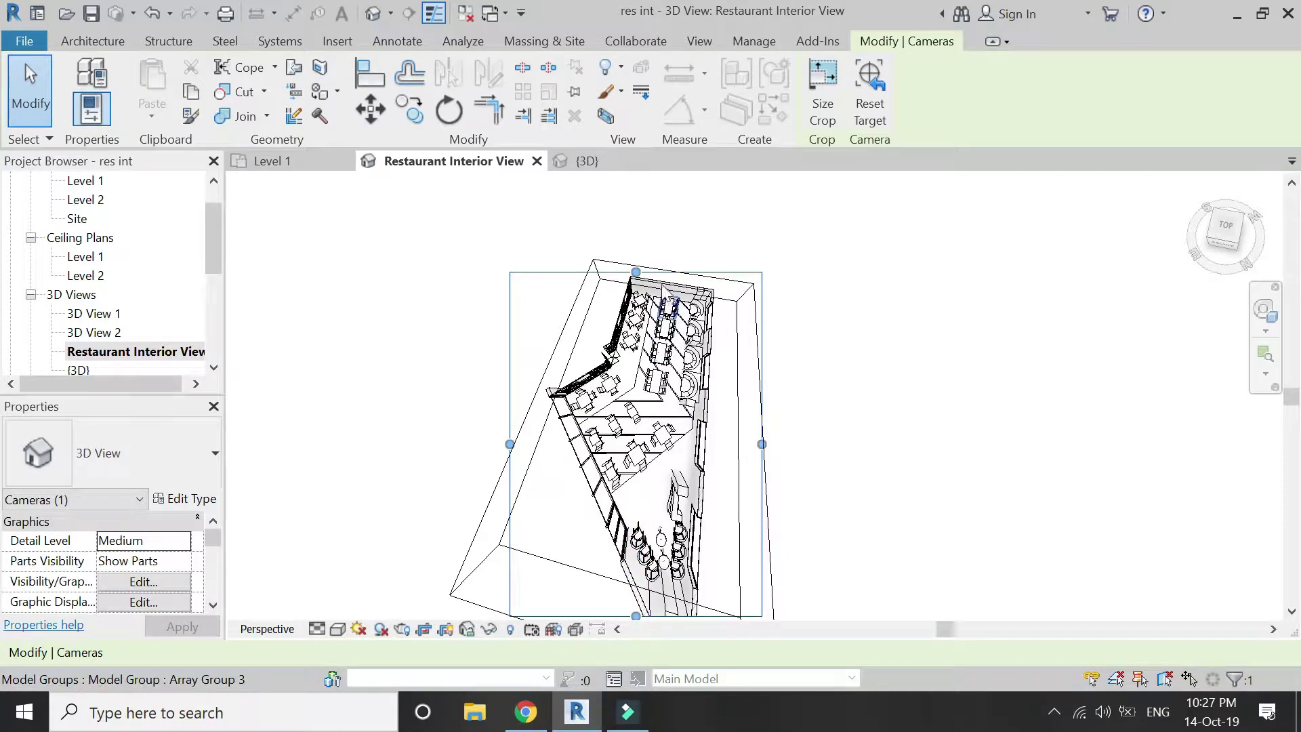
left_click_drag(635, 272, 642, 213)
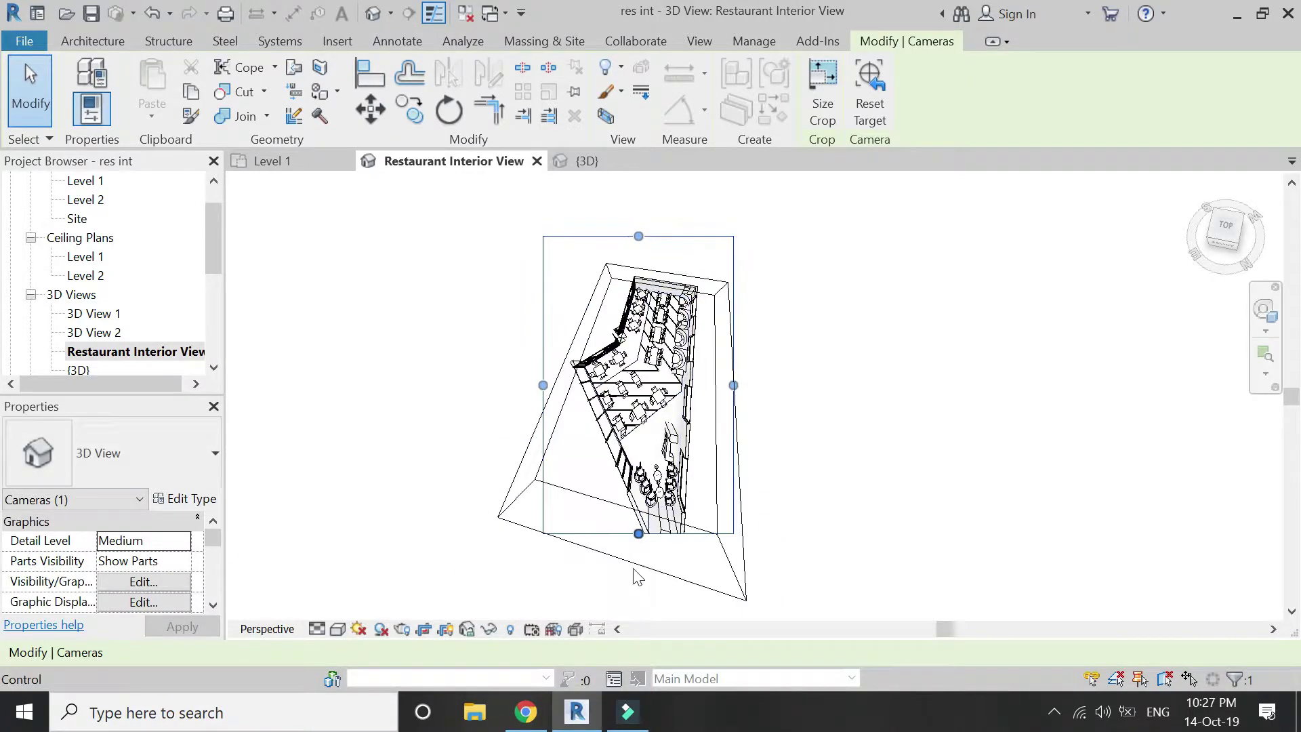
left_click_drag(638, 533, 637, 595)
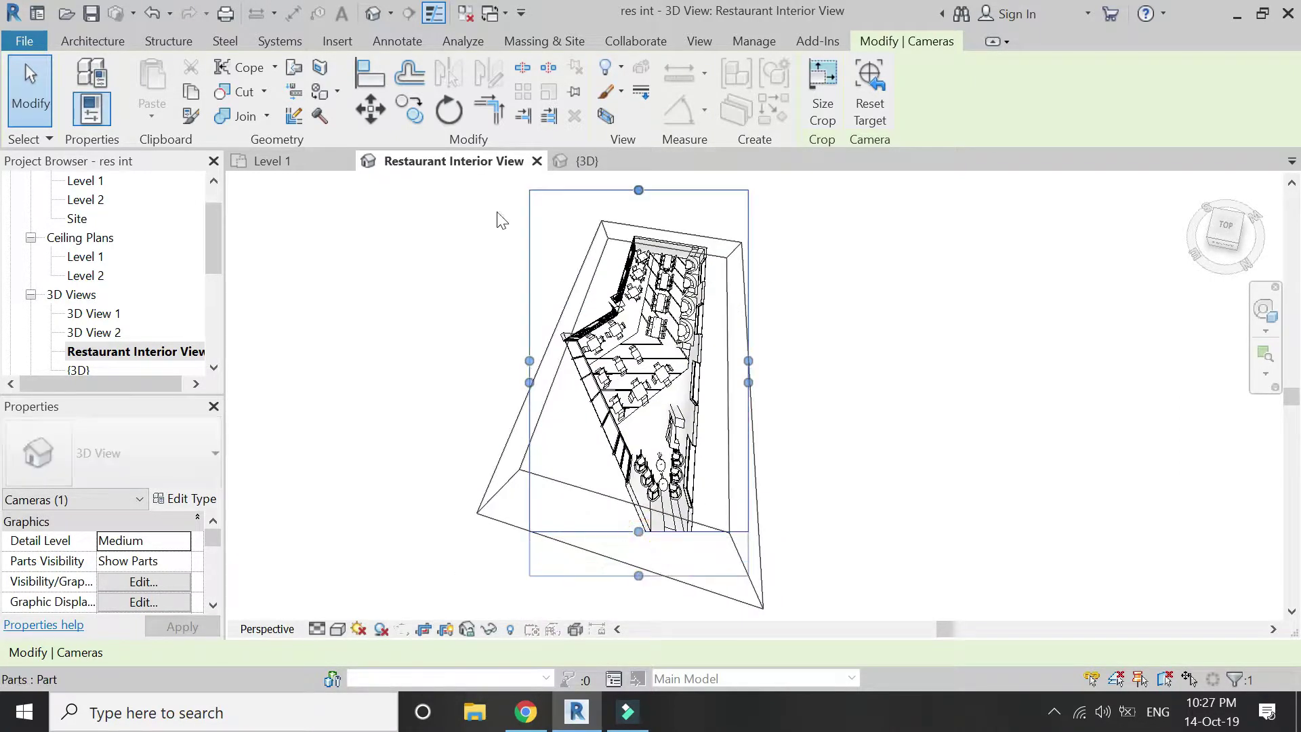
left_click(609, 160)
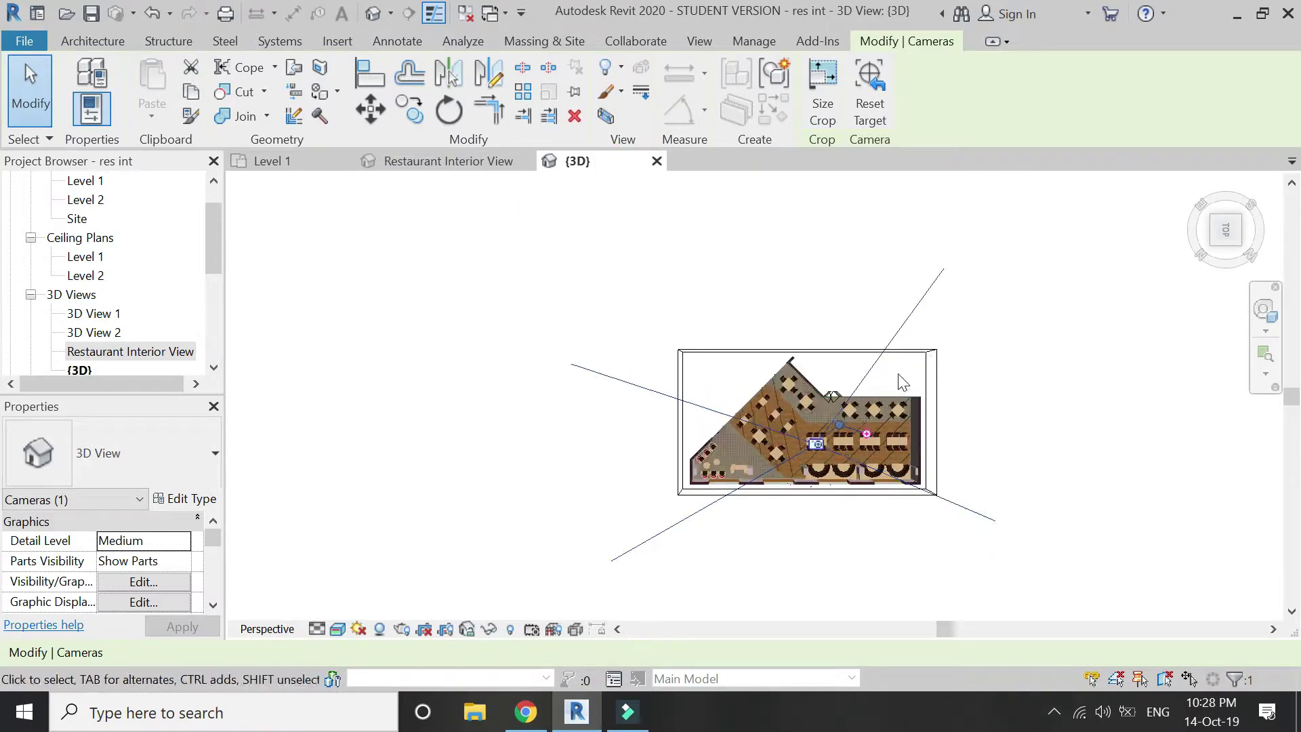
scroll(904, 383, "up", 3)
Step: Nudge the camera in {3D} and check the updated Restaurant Interior View
left_click_drag(784, 501, 754, 493)
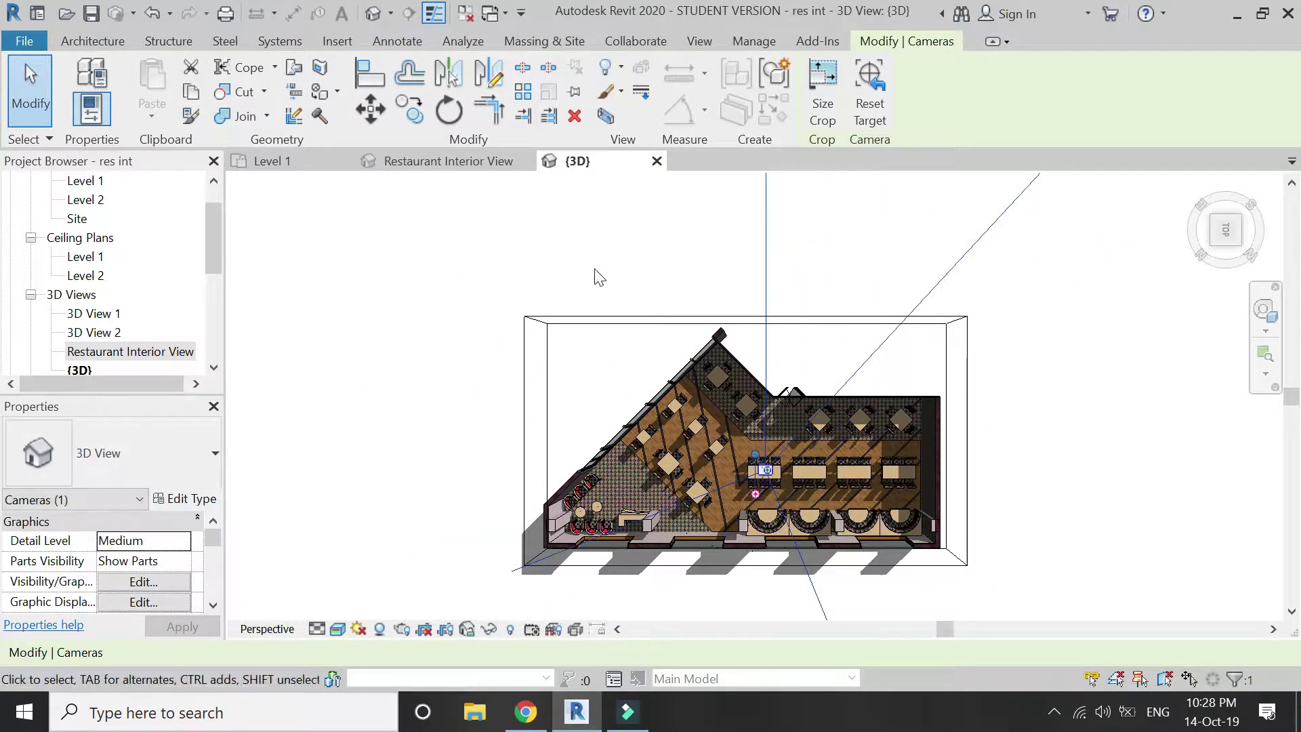
left_click(465, 168)
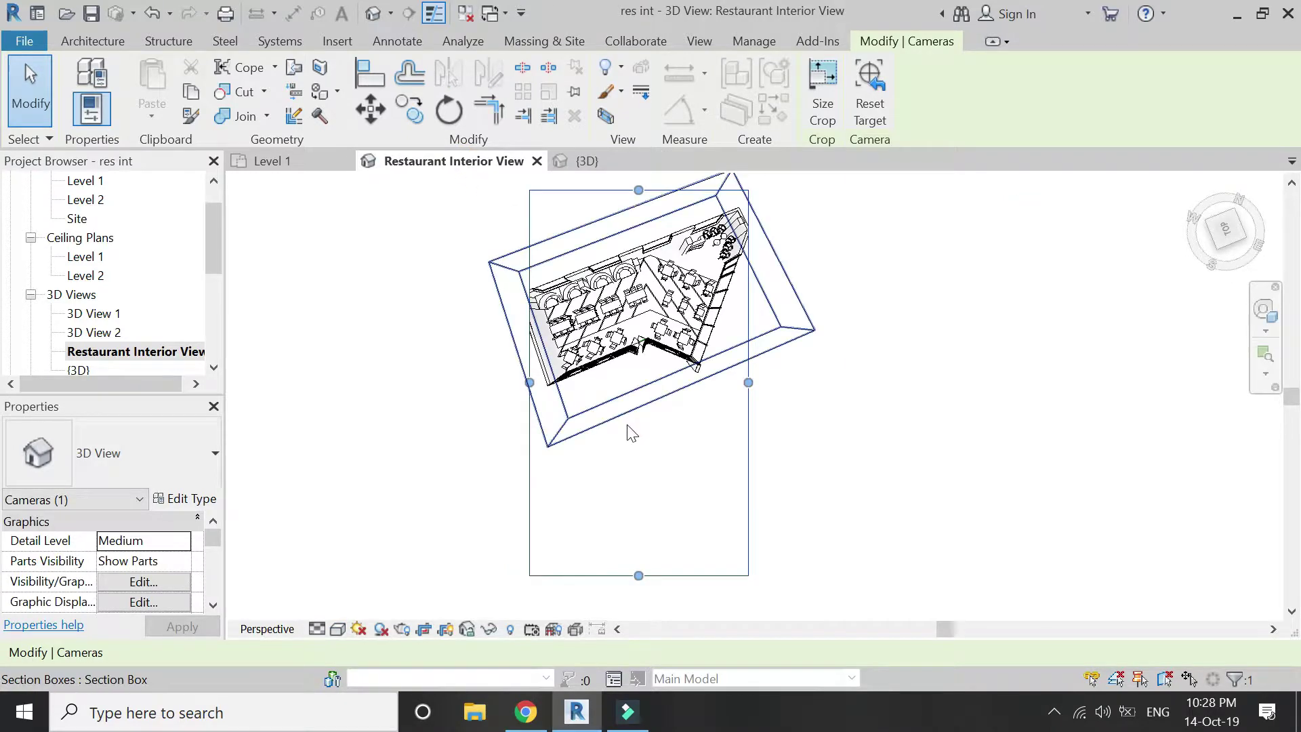
scroll(647, 398, "up", 1)
left_click_drag(648, 436, 645, 442)
scroll(142, 322, "down", 1)
scroll(142, 322, "down", 1)
Step: Open the North elevation from the Project Browser
left_click(79, 333)
double_click(83, 335)
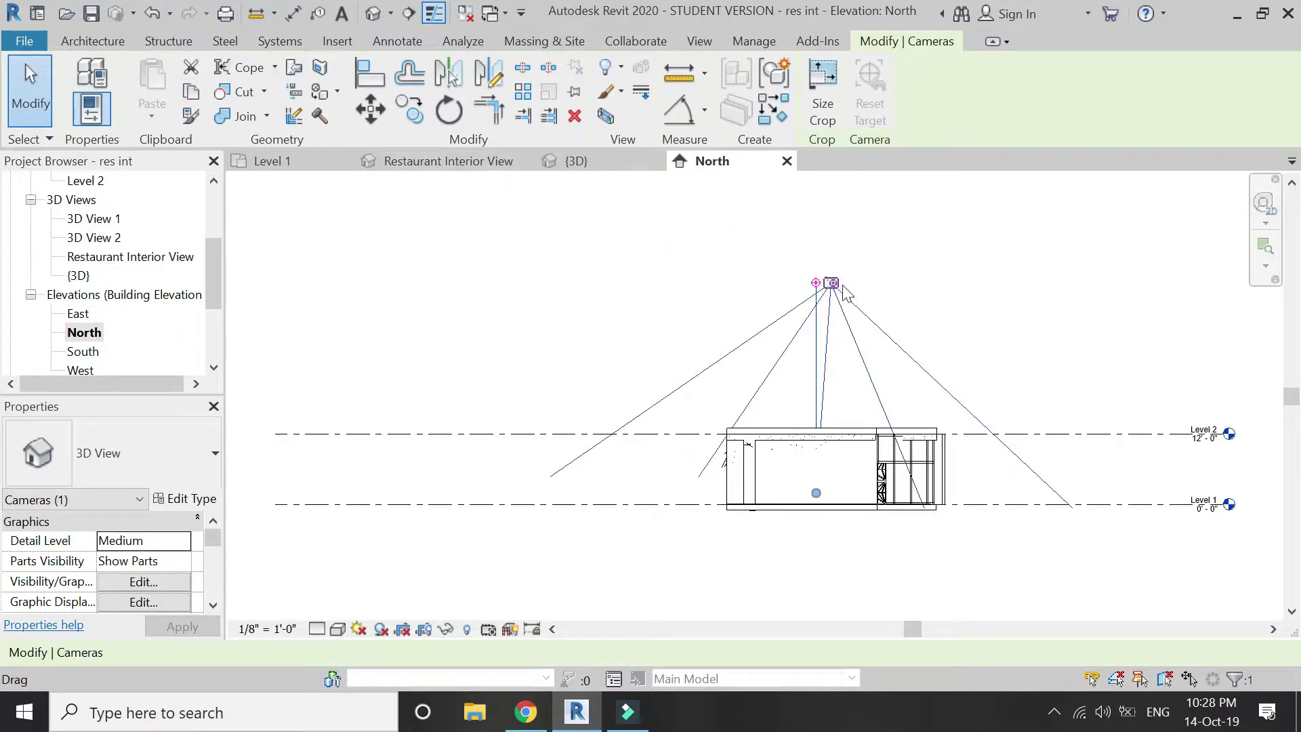
scroll(842, 296, "up", 2)
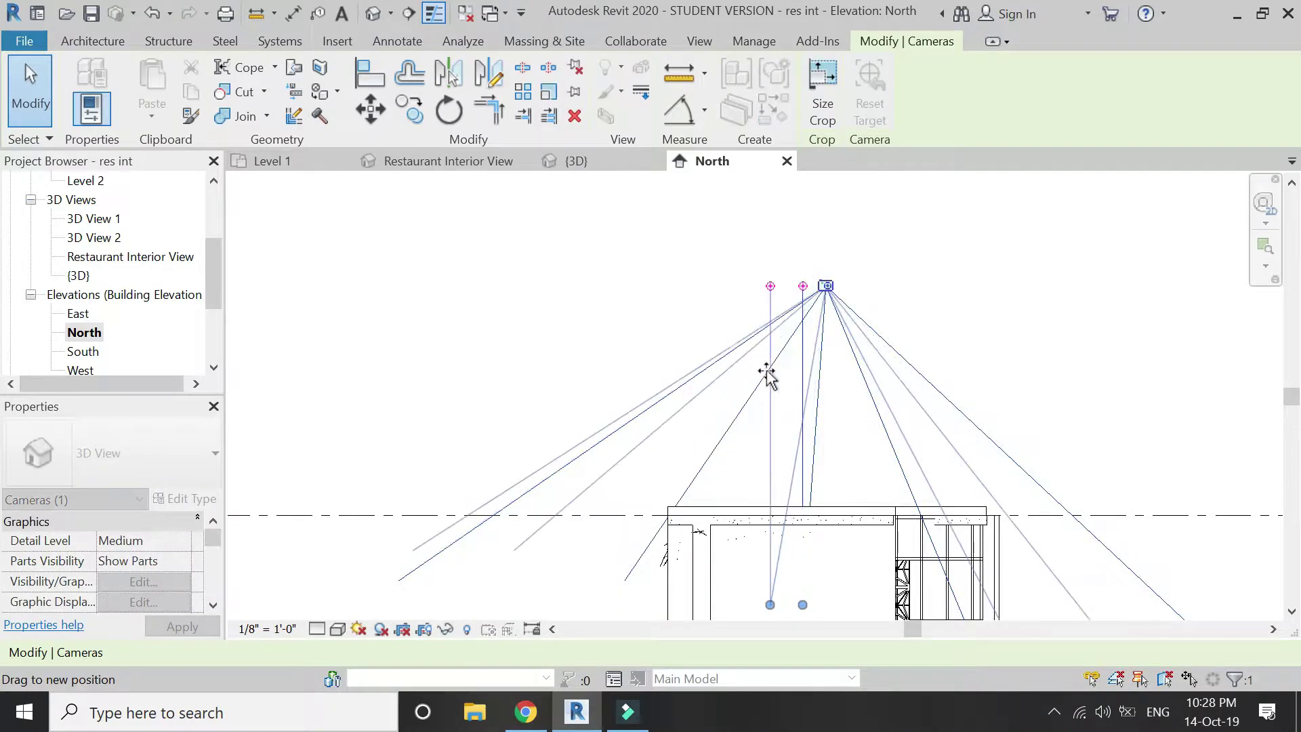